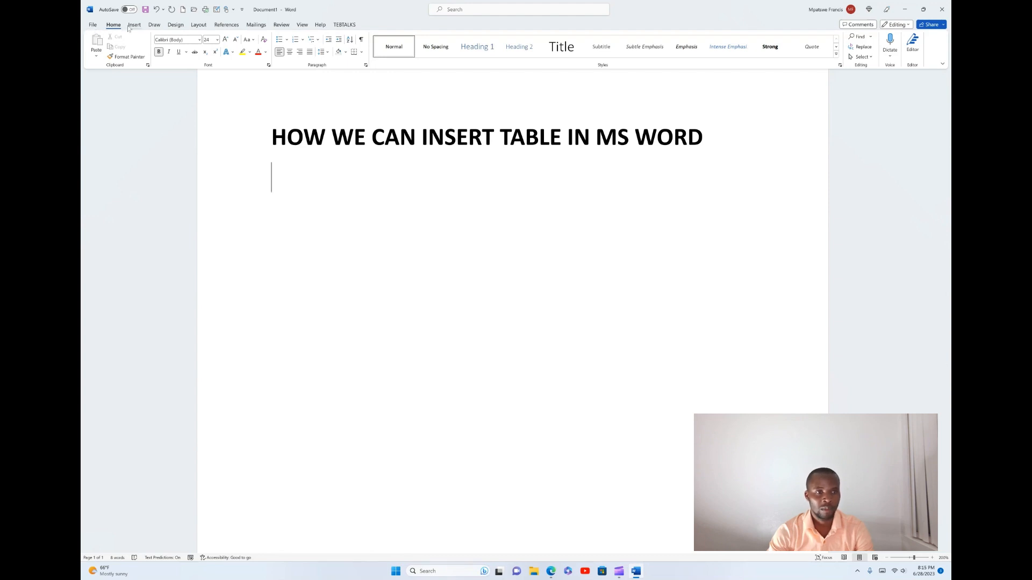
left_click(133, 25)
left_click(155, 25)
left_click(175, 24)
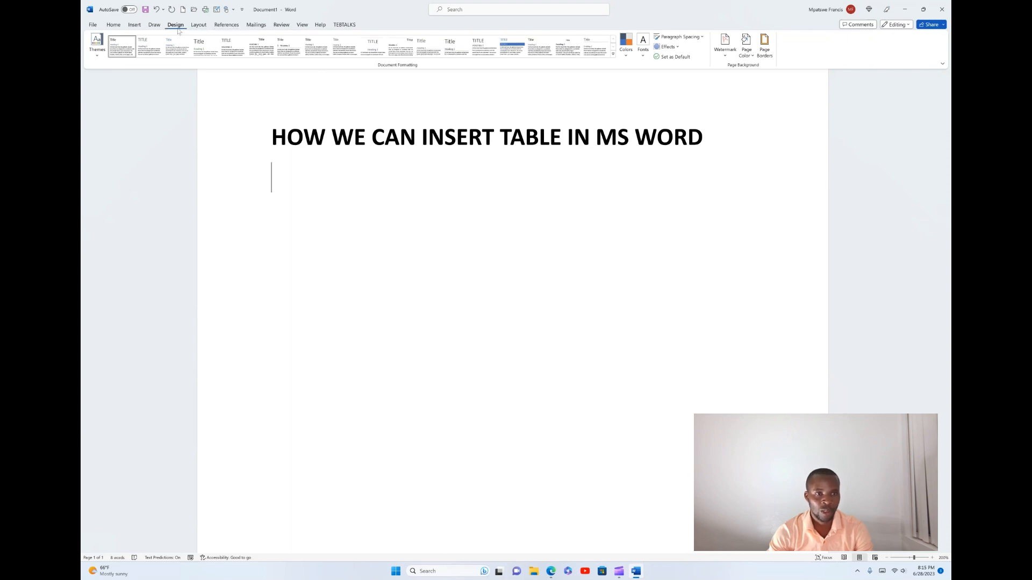
- Insert a table with 5 columns and 20 rows below the title, using AutoFit to window
left_click(134, 25)
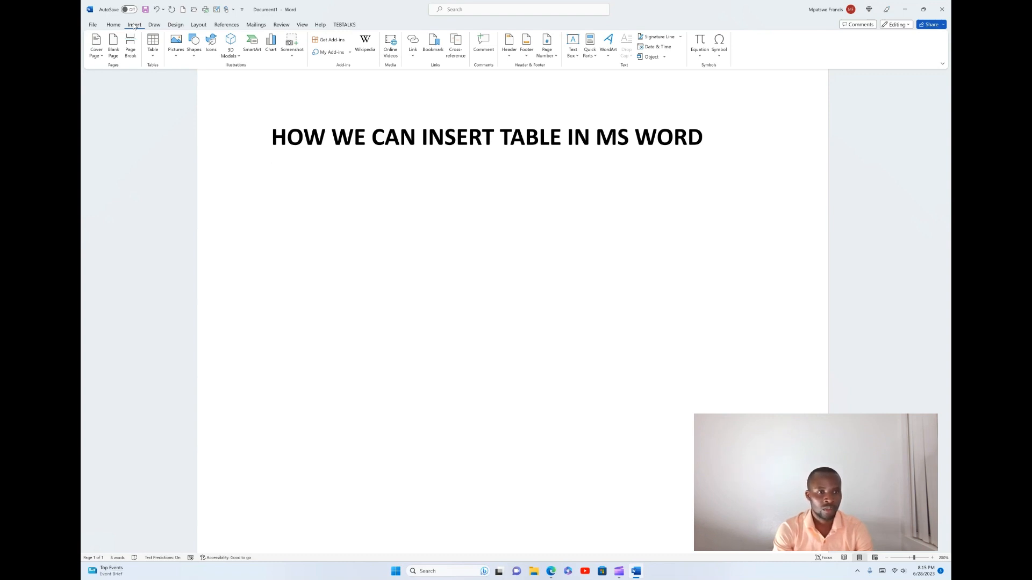
left_click(152, 58)
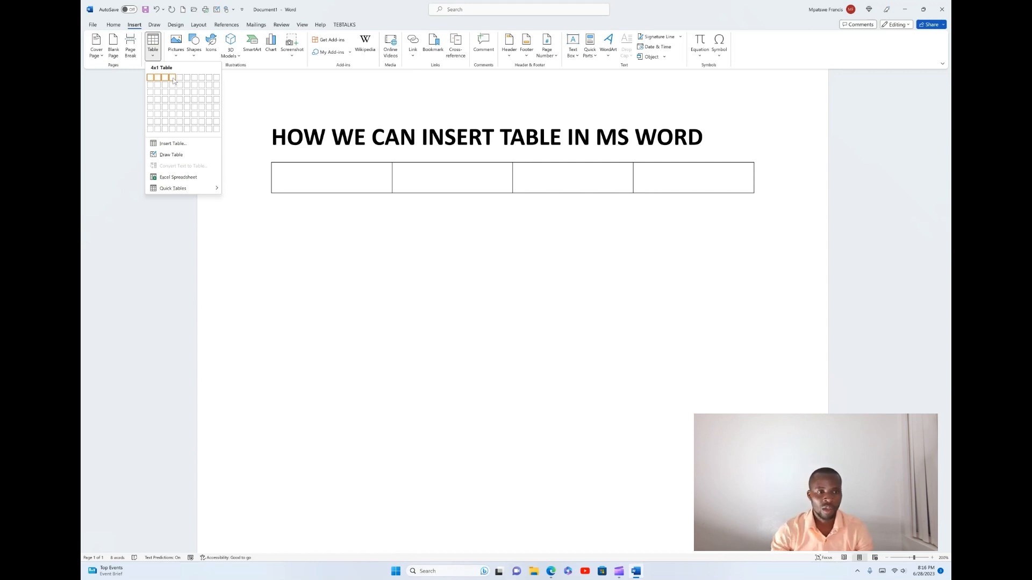
left_click(180, 147)
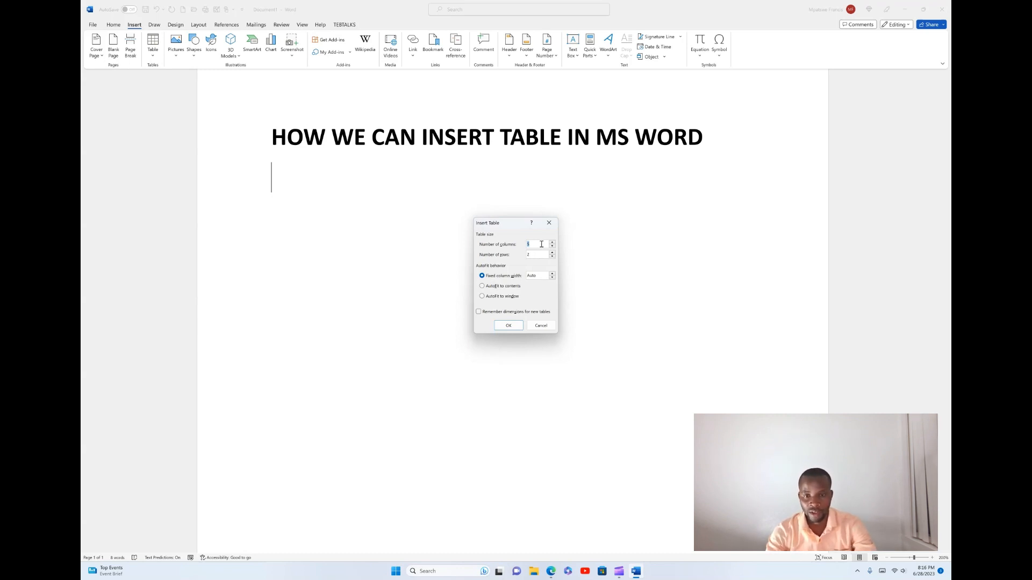
left_click(531, 245)
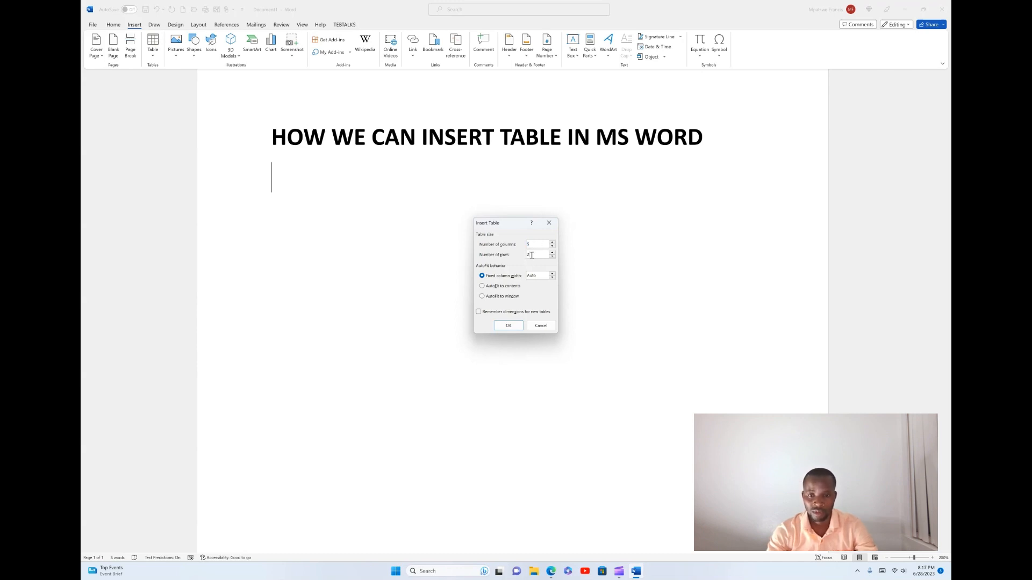
type("0")
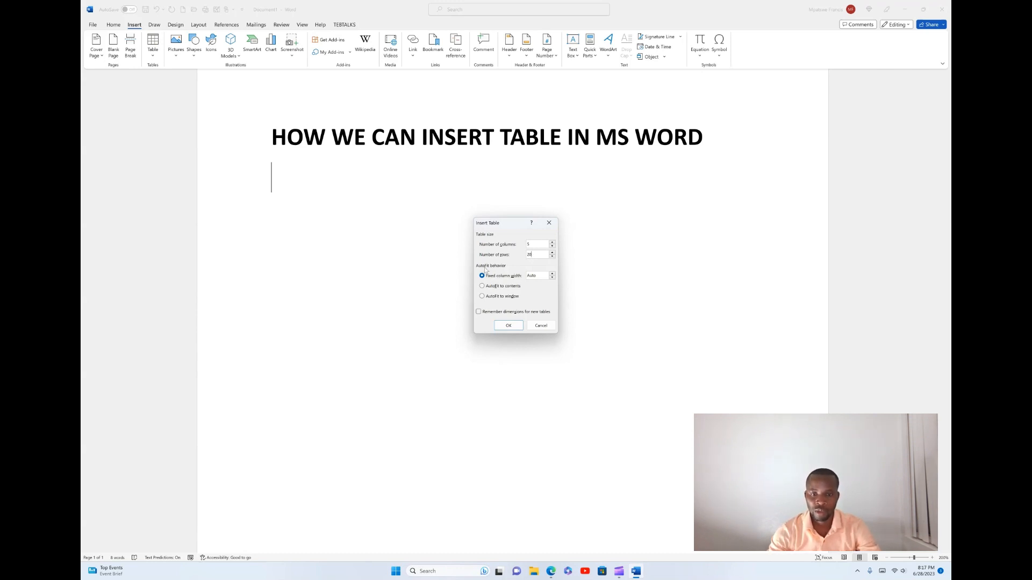
left_click(484, 296)
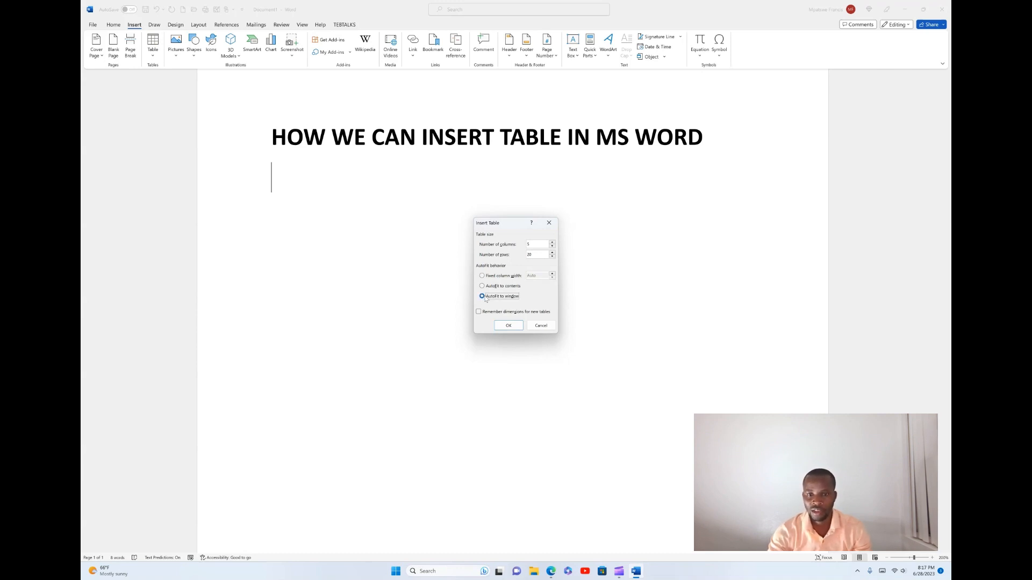
left_click(508, 326)
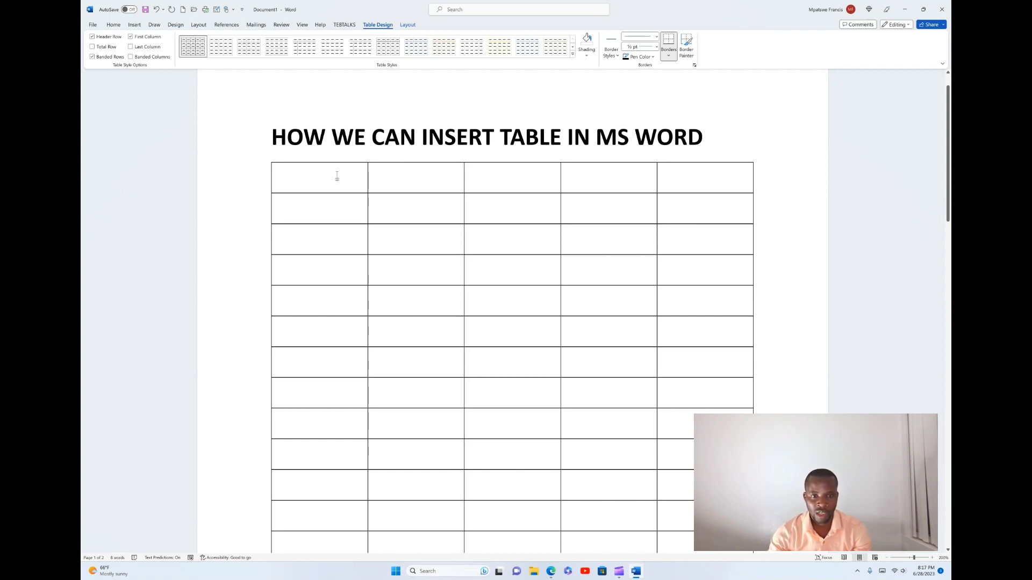
- Fill the five cells of the table's first row with A, B, C, D and E
type("A")
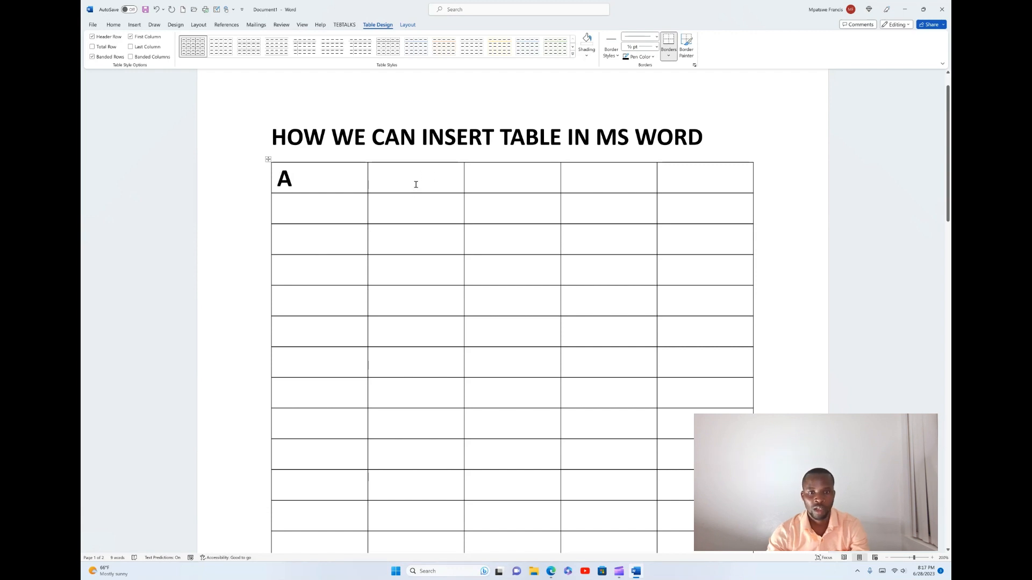
left_click(415, 184)
type("B")
left_click(479, 176)
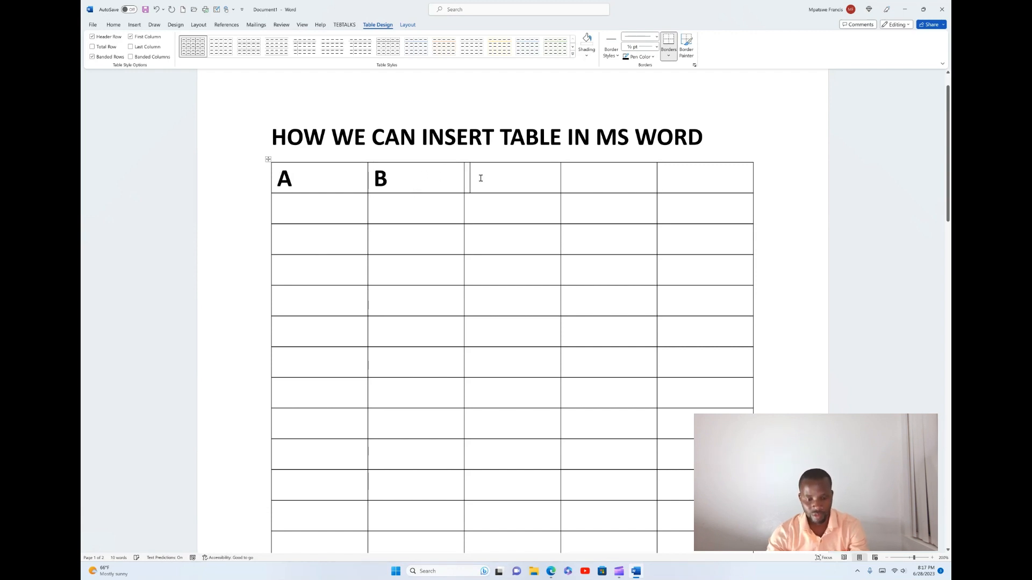
type("C")
left_click(574, 177)
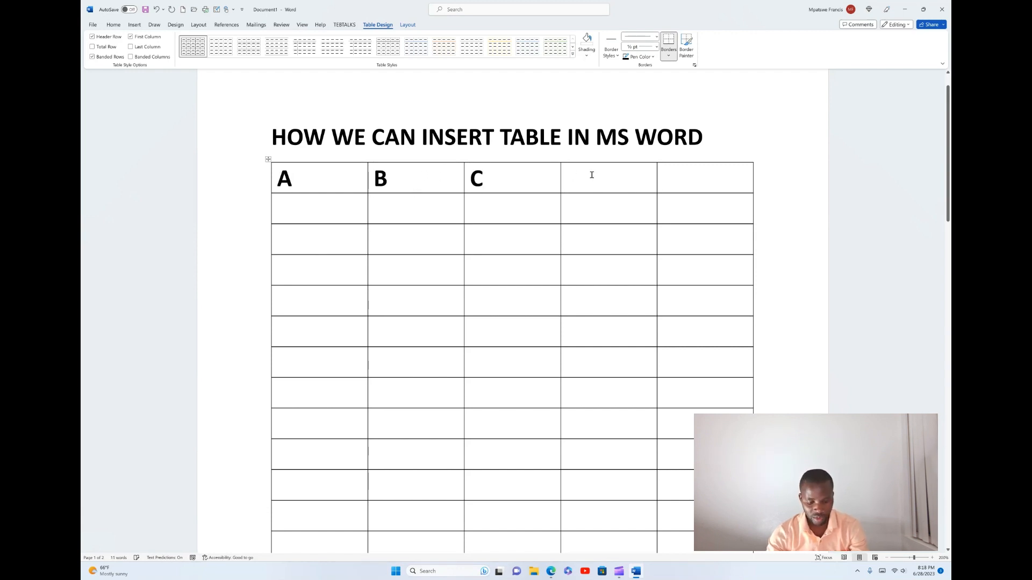
type("D")
left_click(684, 182)
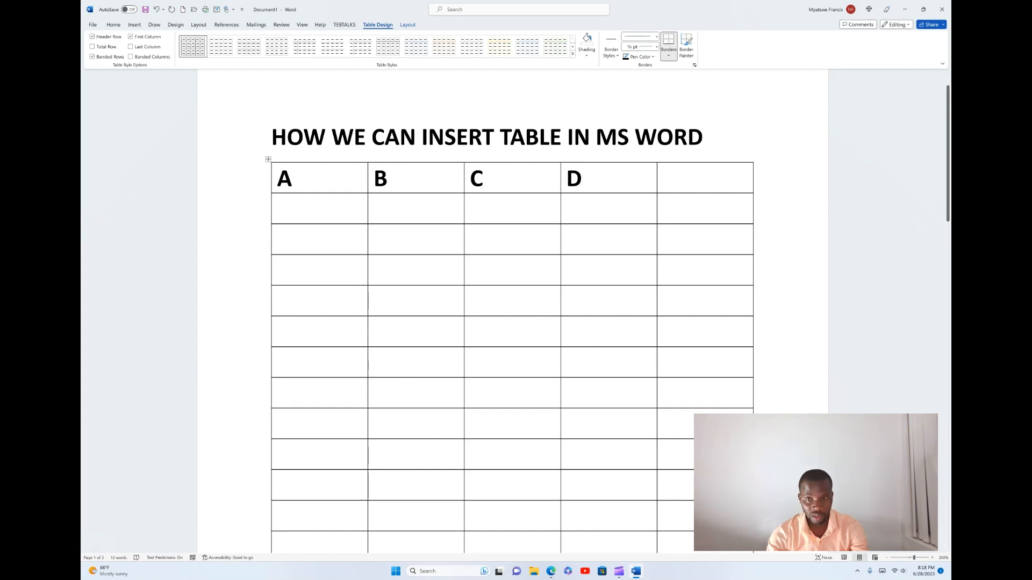
type("E")
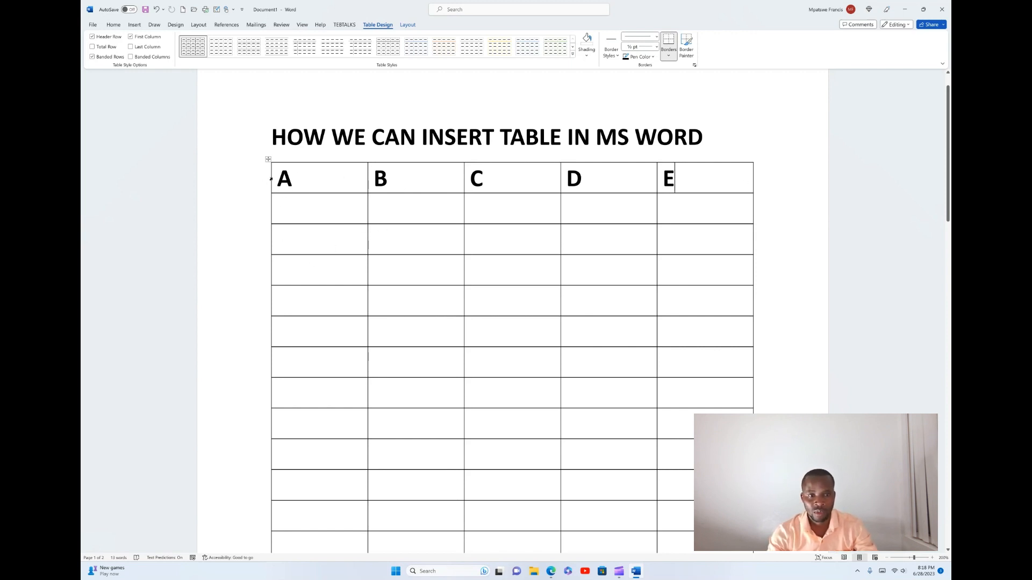
left_click(289, 214)
left_click(294, 236)
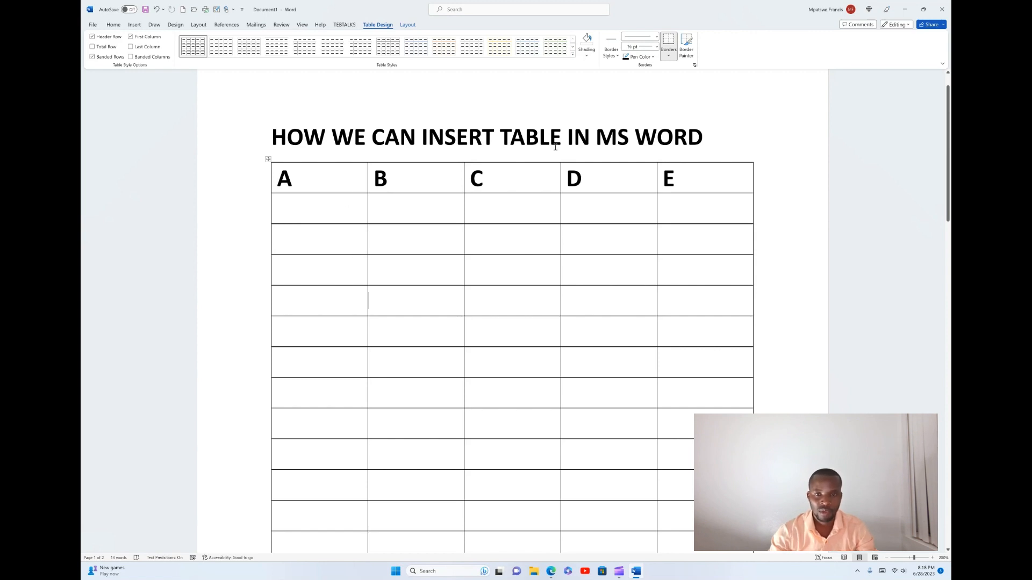
- Add the line "CASE STUDY OF A PERSON" between the title and the table
left_click(702, 137)
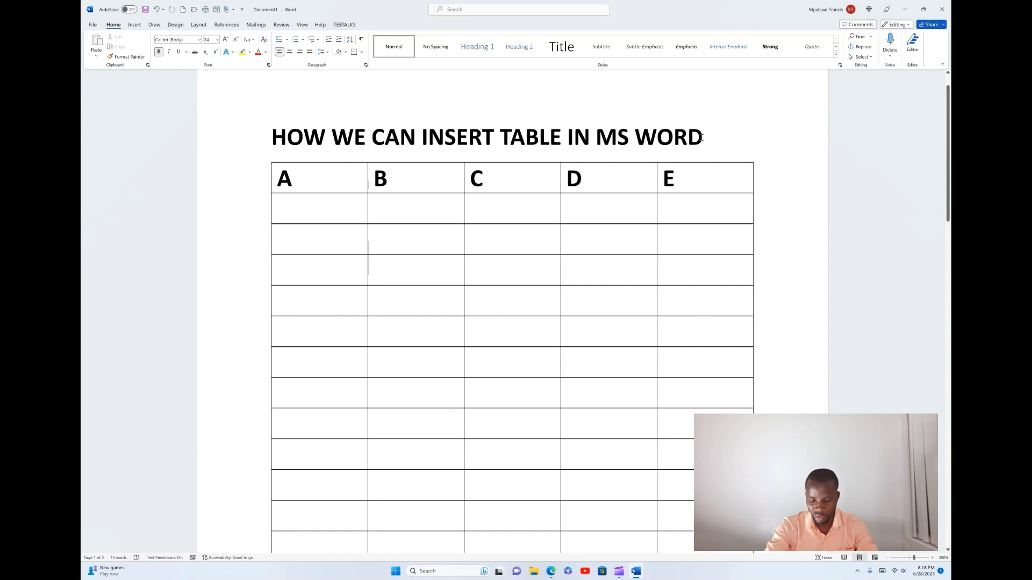
key("Return")
type("C")
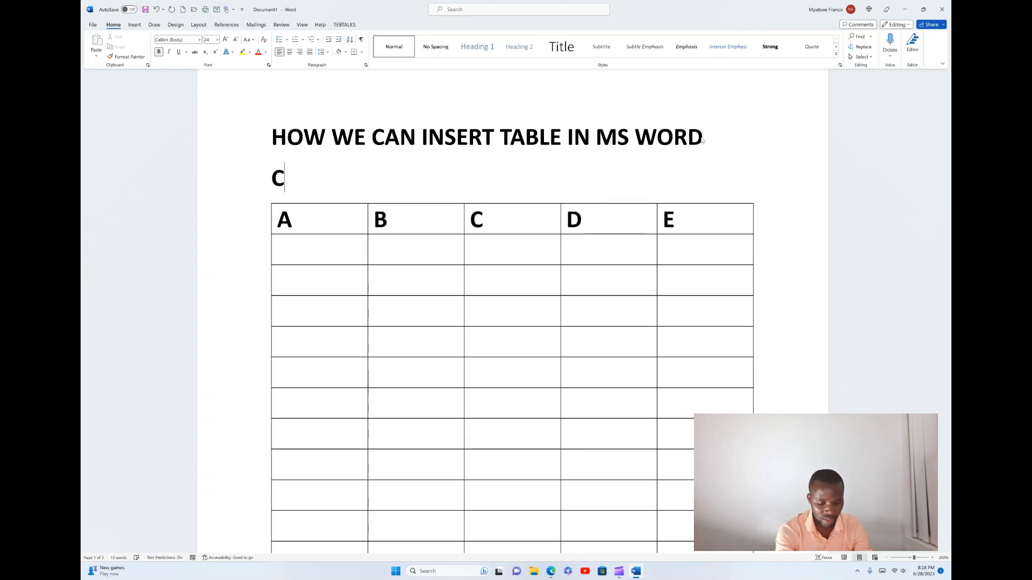
type("ASE ")
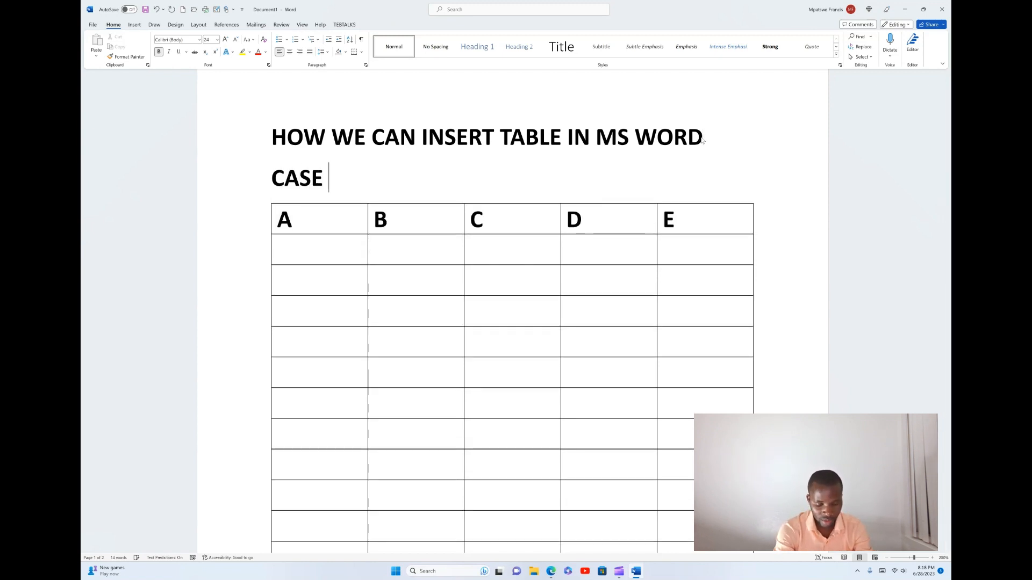
type("STU")
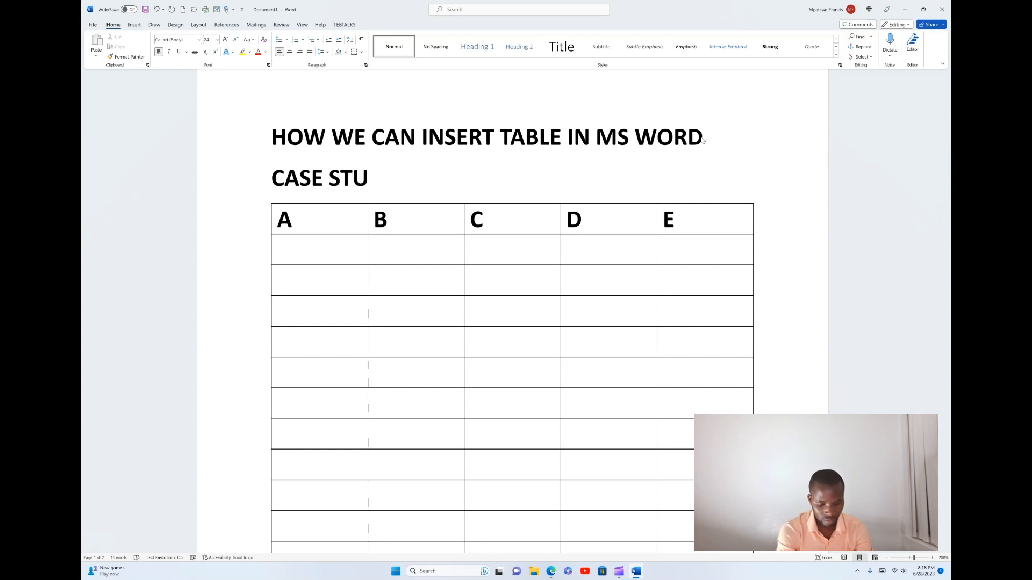
type("DY OF A ")
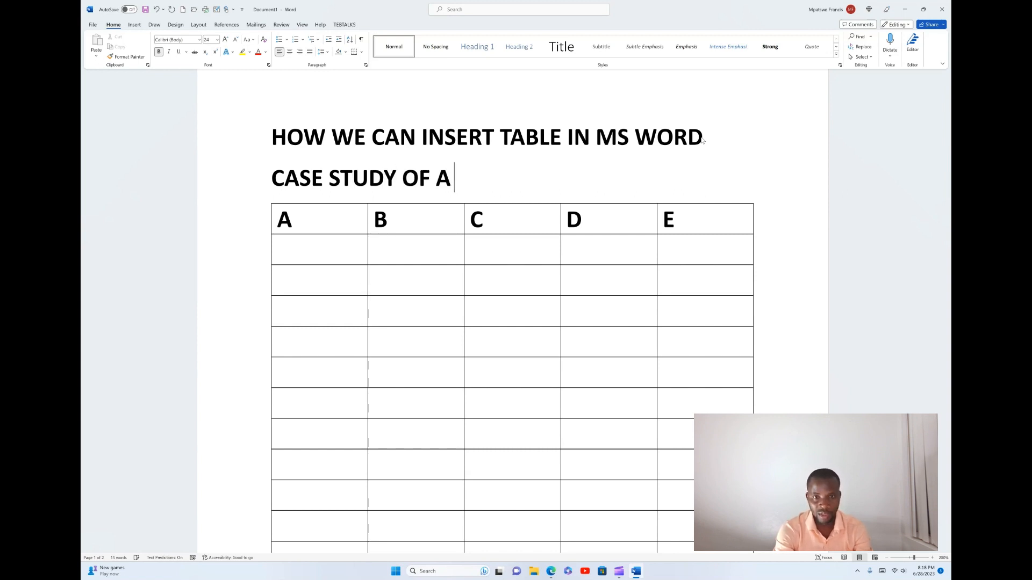
type("PERSO")
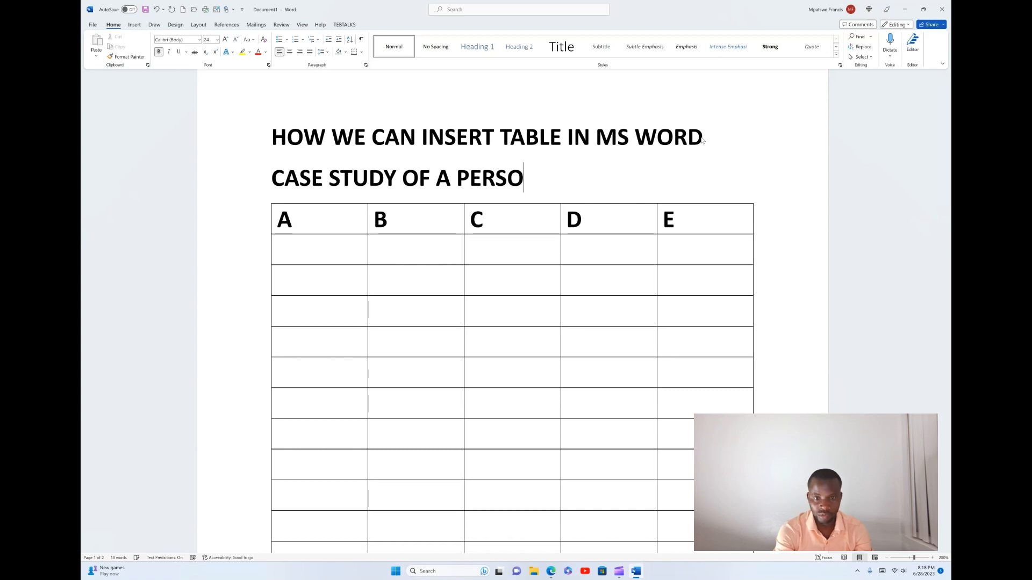
type("N")
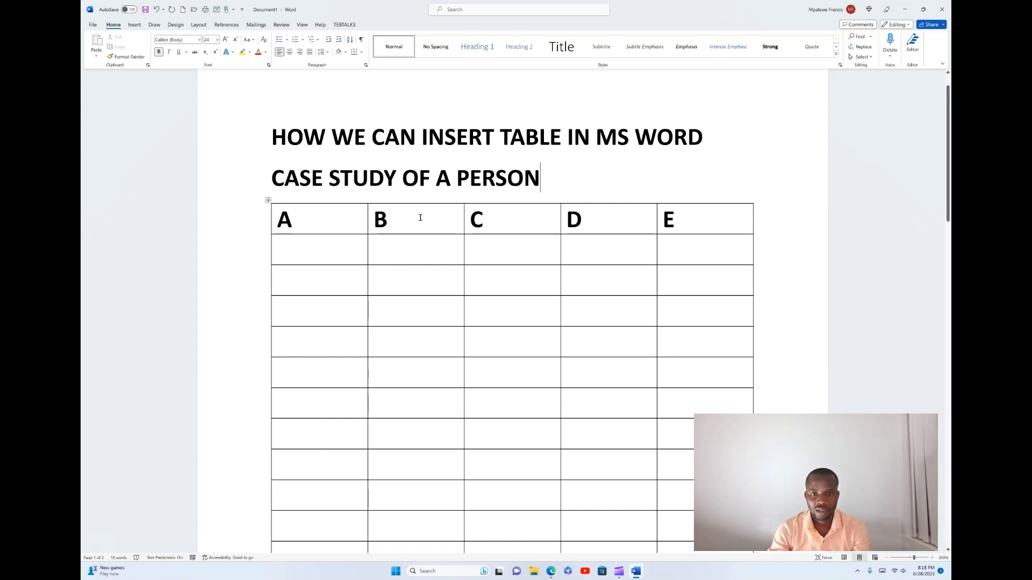
- Replace the first two column headings, A and B, with NAME and AGE
left_click(297, 230)
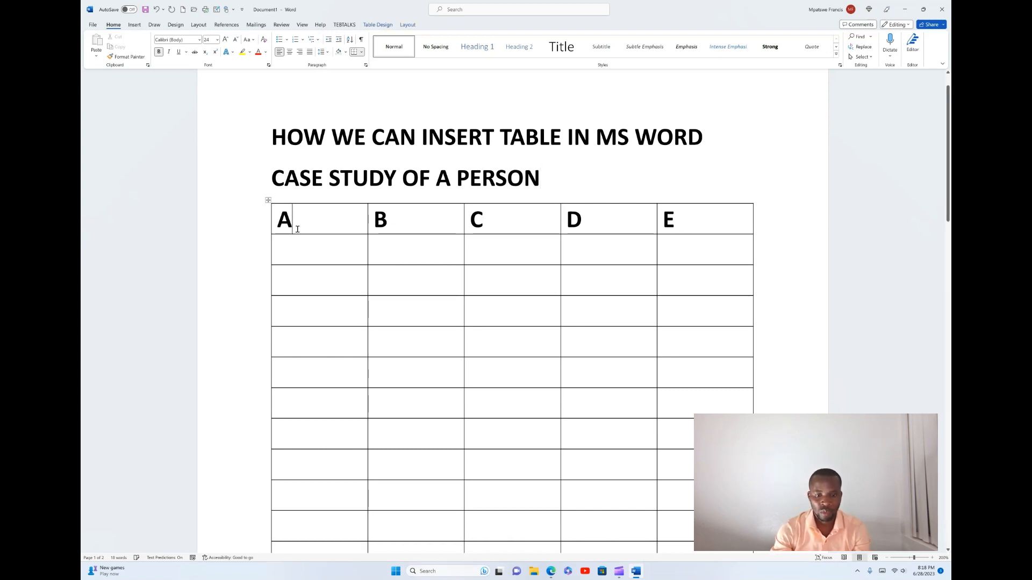
key("BackSpace")
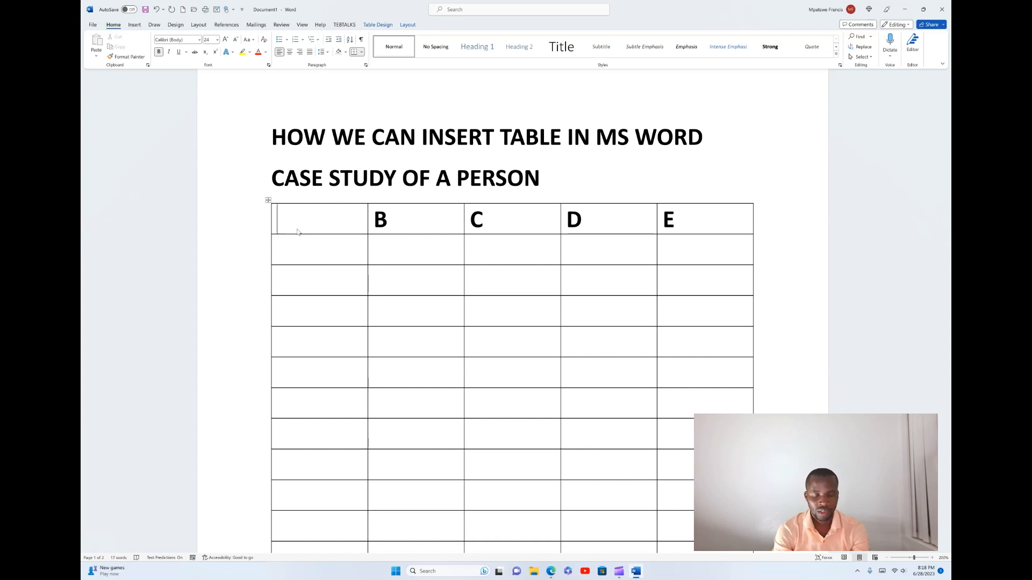
type("NAME")
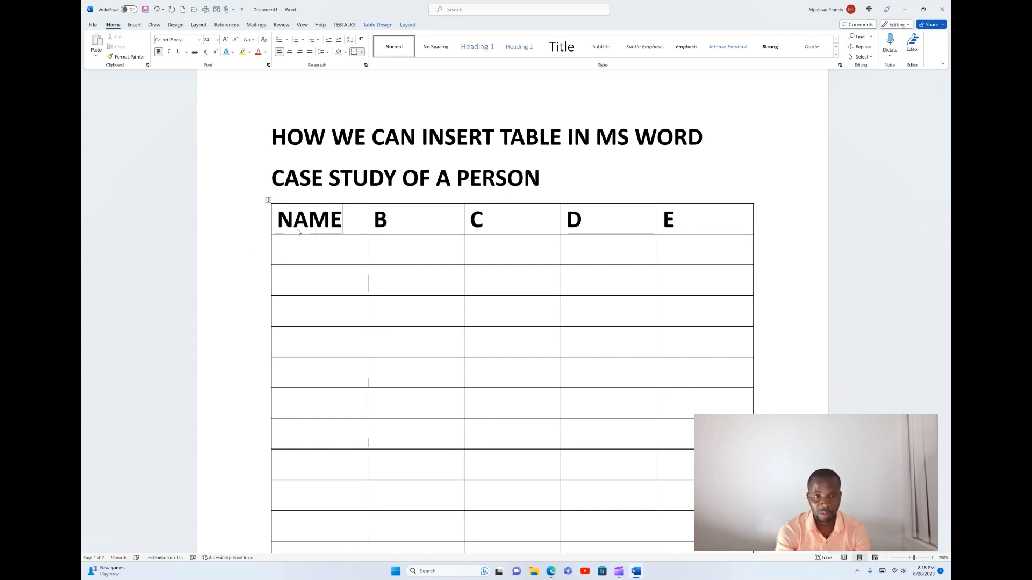
left_click(422, 224)
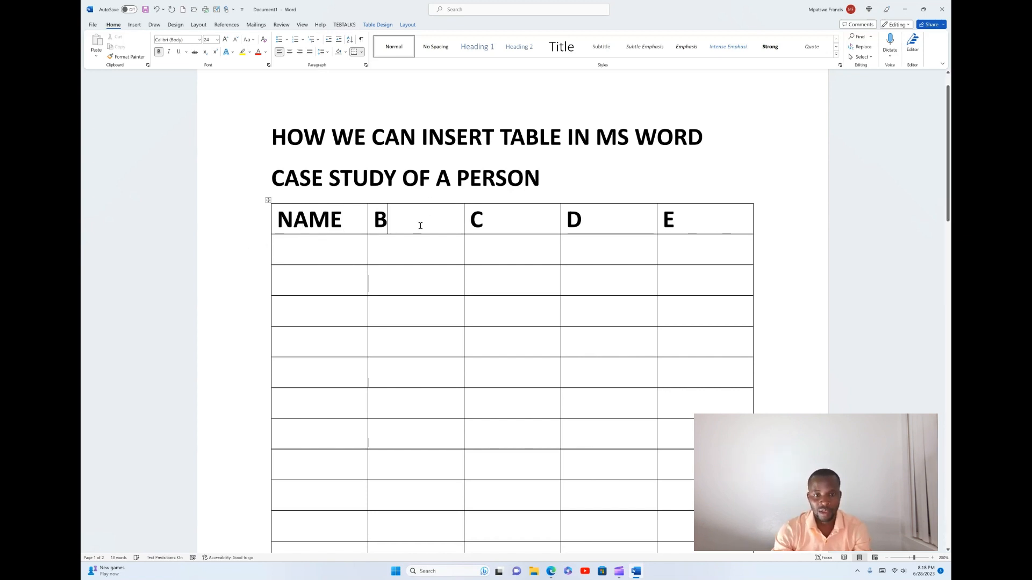
key("BackSpace")
type("AGE")
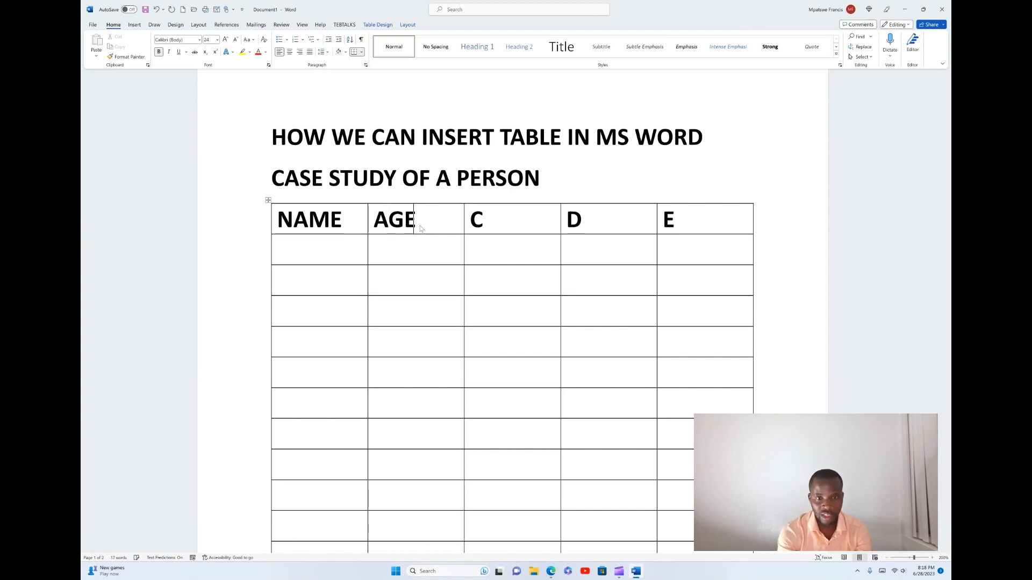
- Replace the third column heading, C, with GENDER
left_click(495, 226)
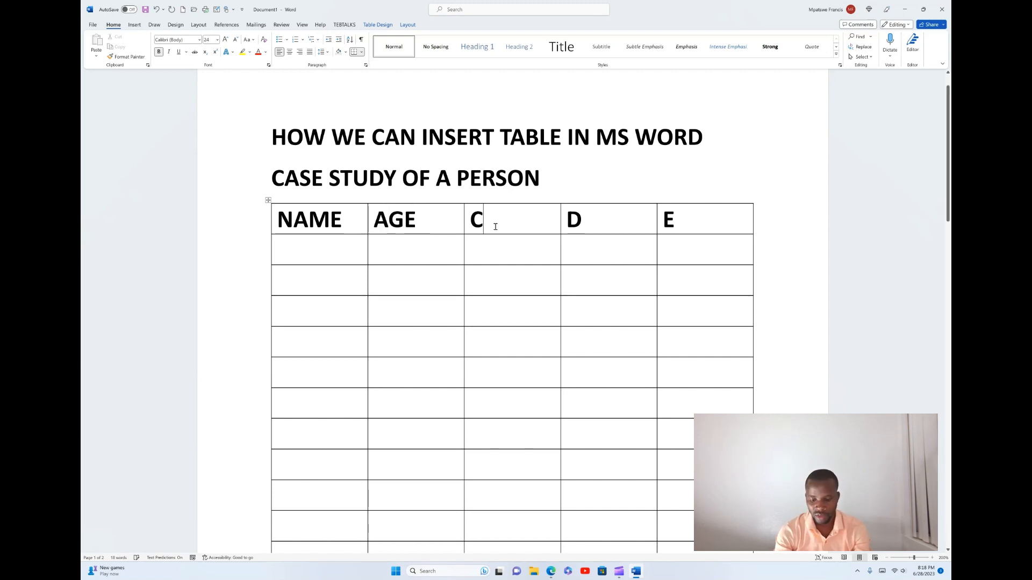
key("BackSpace")
type("GEMDER")
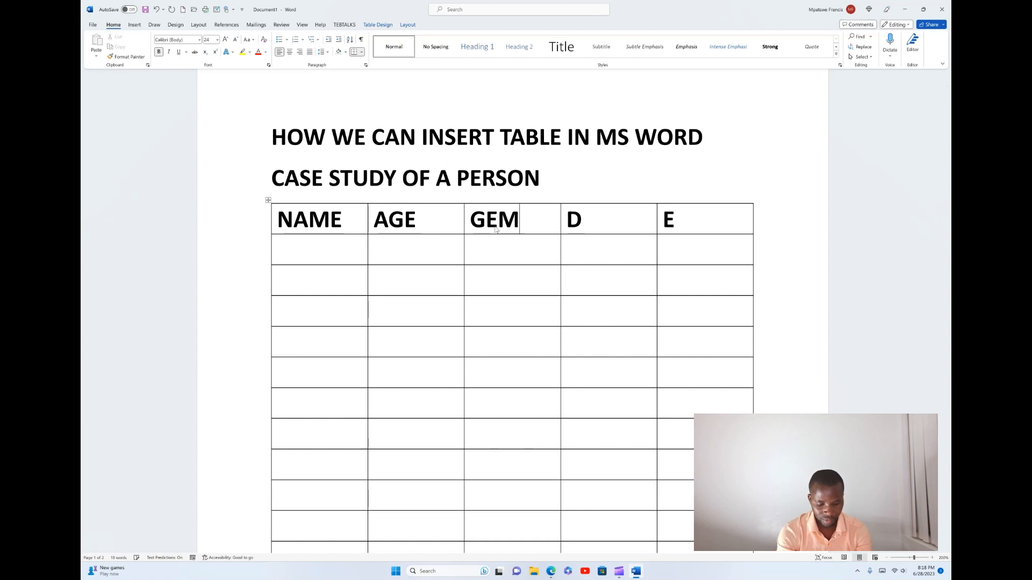
key("BackSpace")
key("BackSpace")
key("BackSpace")
key("BackSpace")
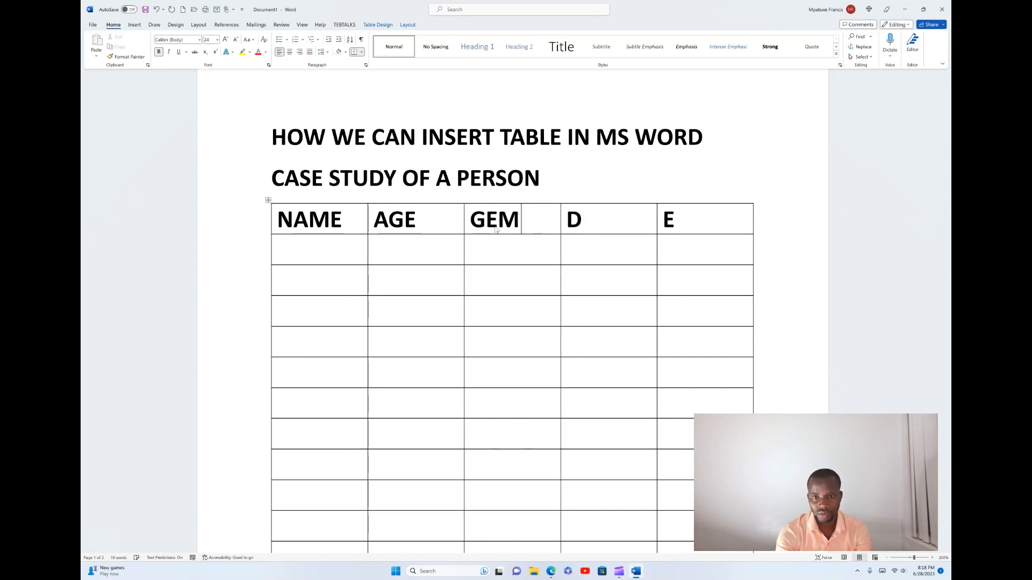
type("NDERE")
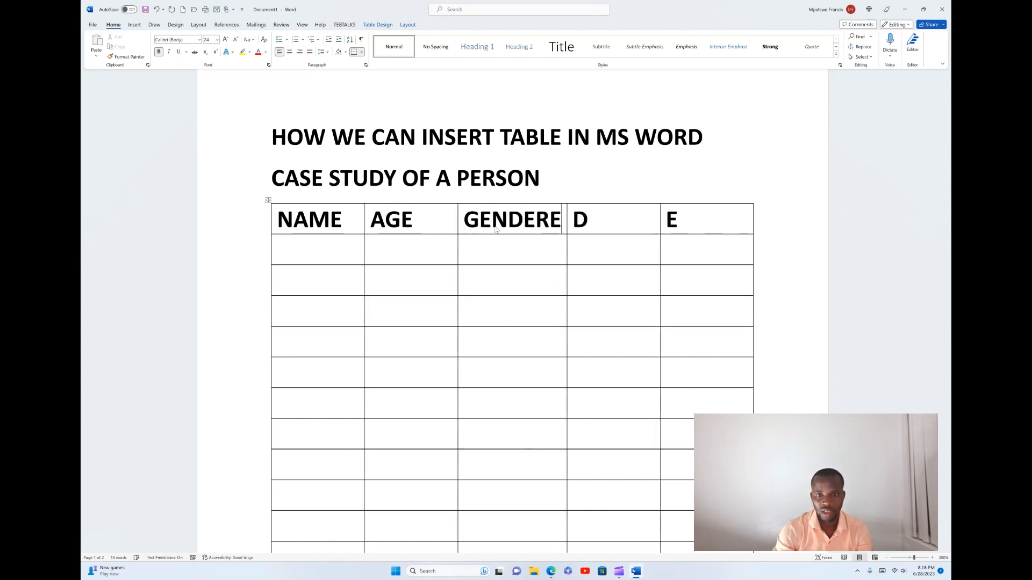
key("BackSpace")
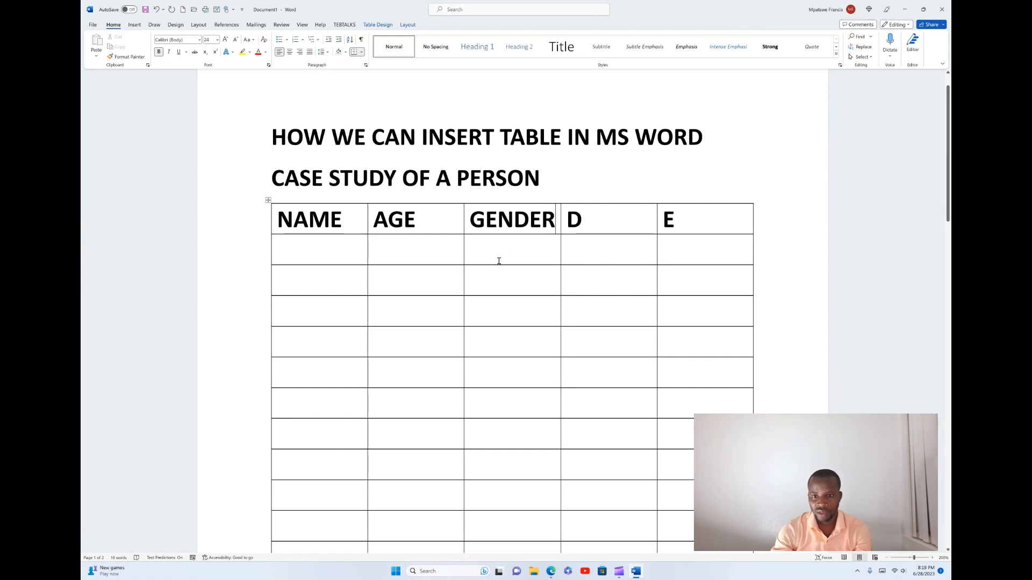
- Replace the fourth and fifth column headings, D and E, with ADDRESS and SCORE
left_click(583, 219)
key("BackSpace")
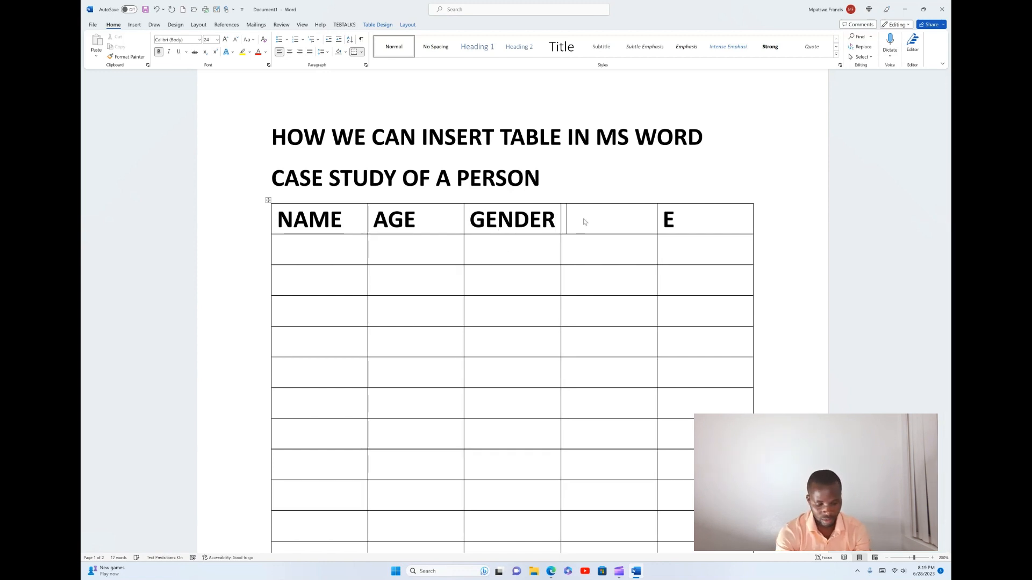
type("ADDRE")
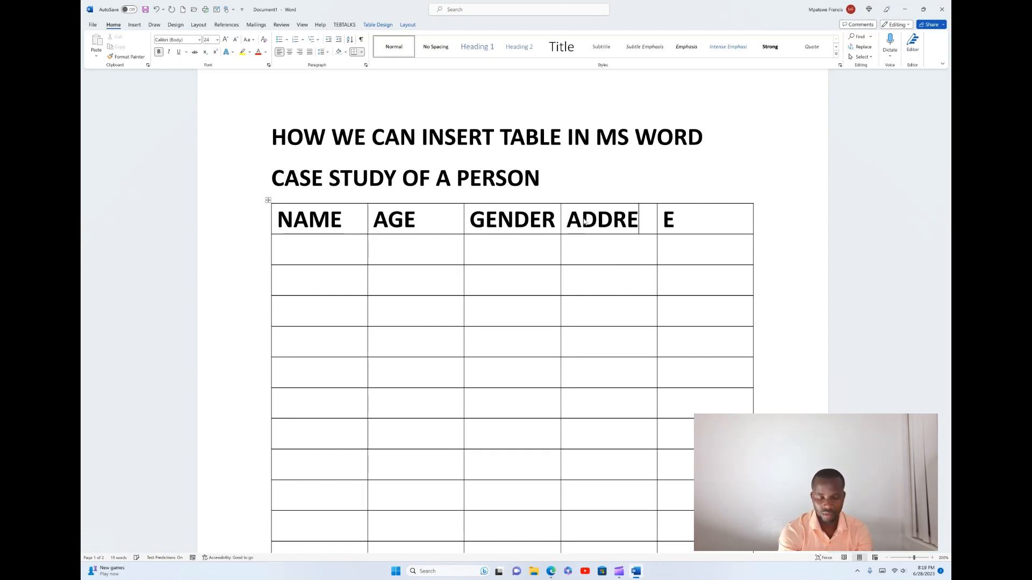
type("SS")
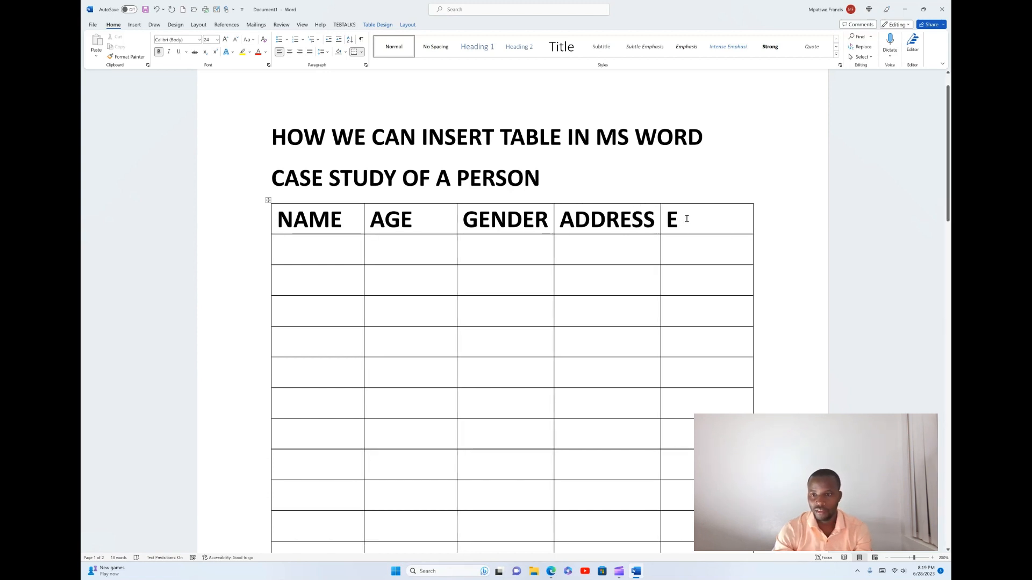
key("BackSpace")
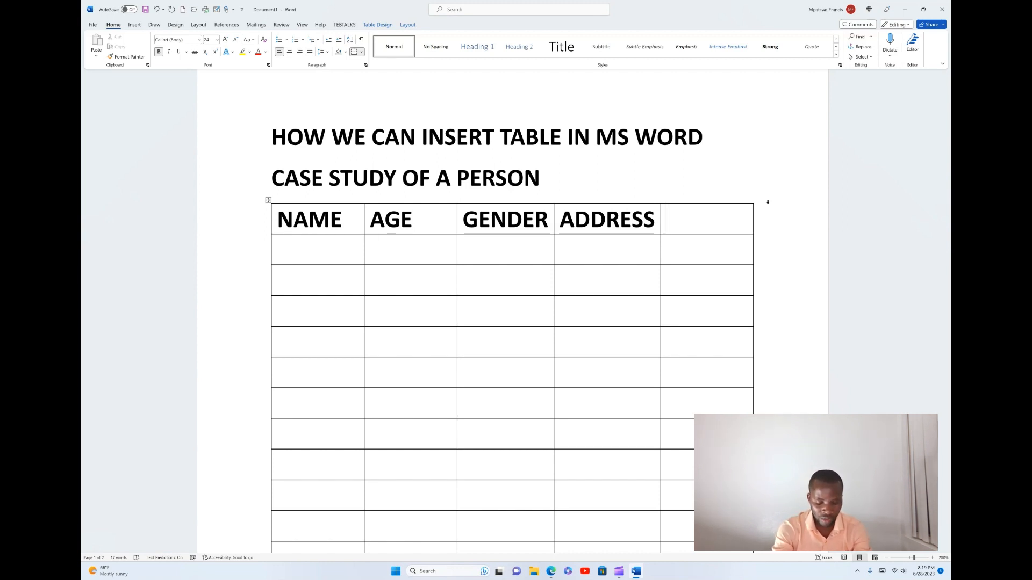
type("SCORE")
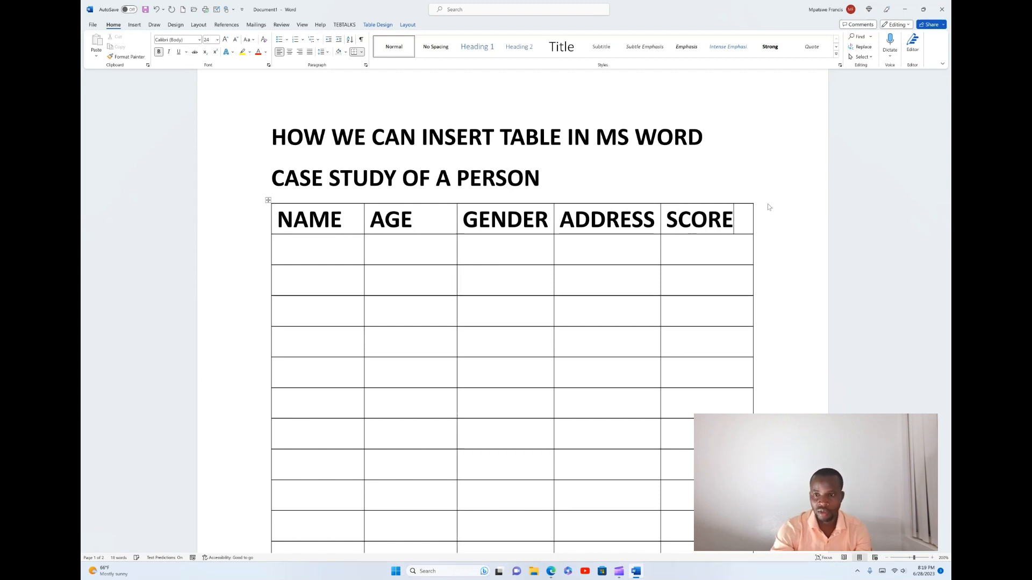
- Extend the case-study line above the table with the words "SCORE IN MATH"
left_click(552, 181)
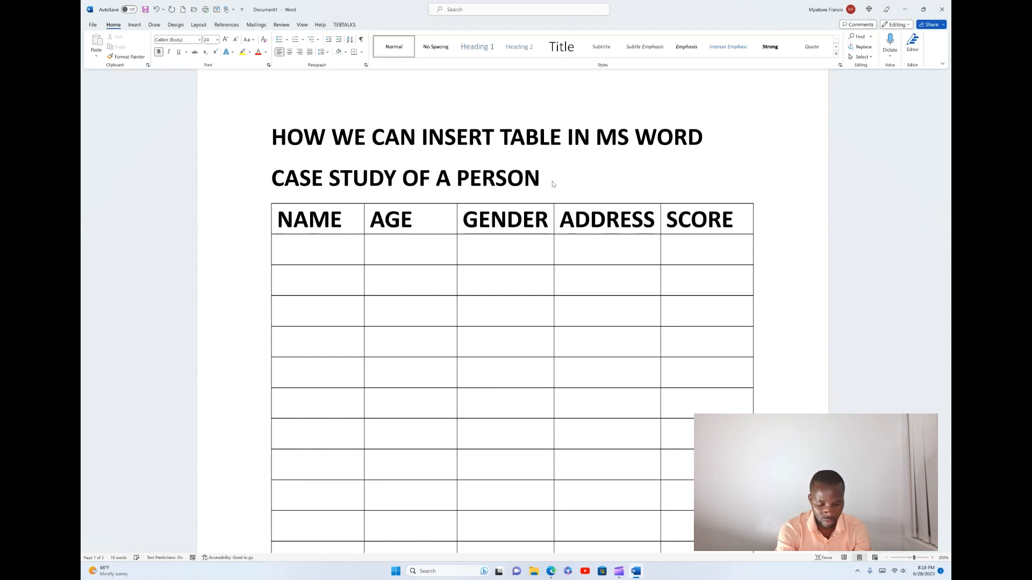
type("SCORE ")
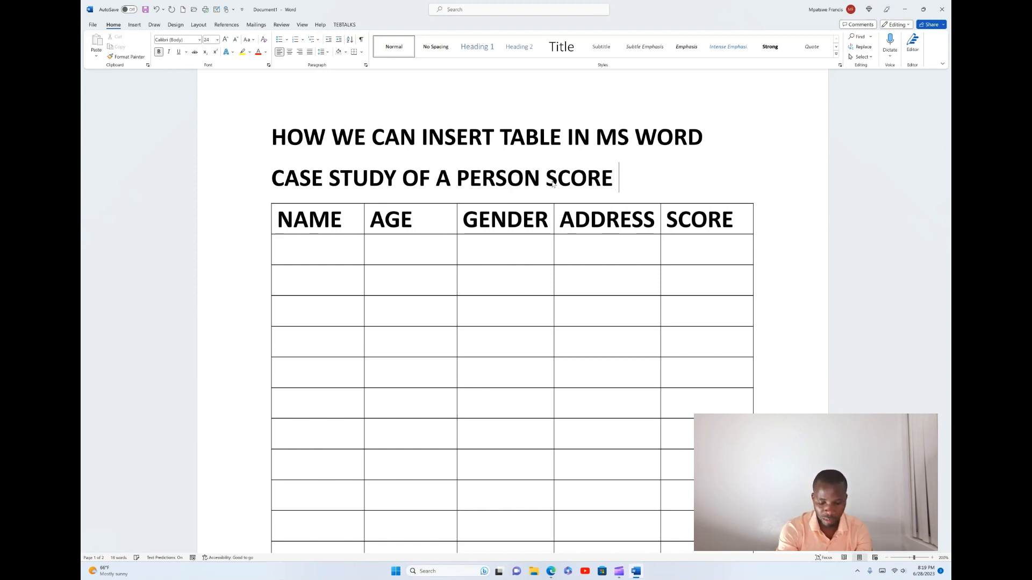
type("IN MATH")
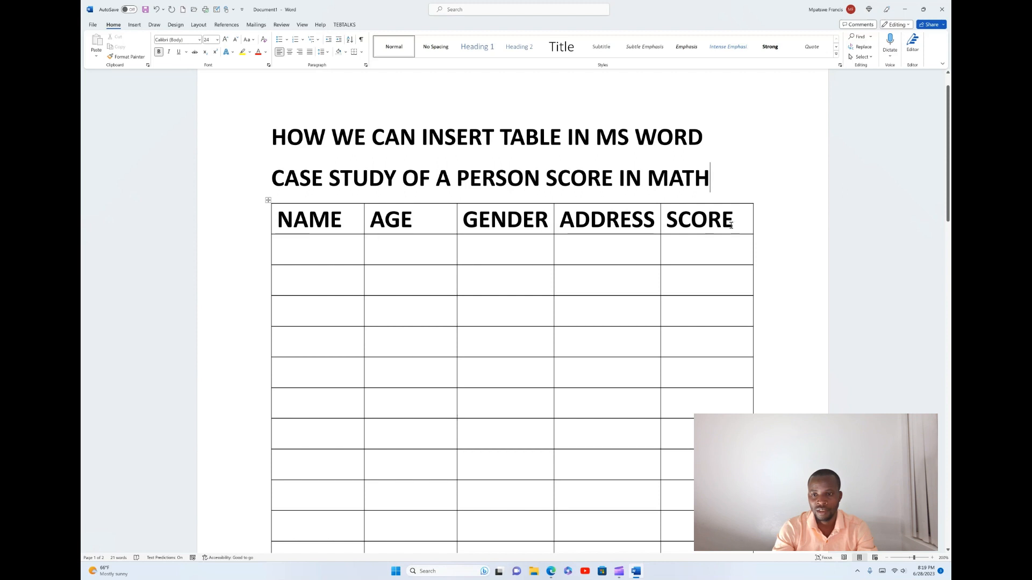
left_click_drag(717, 230, 339, 222)
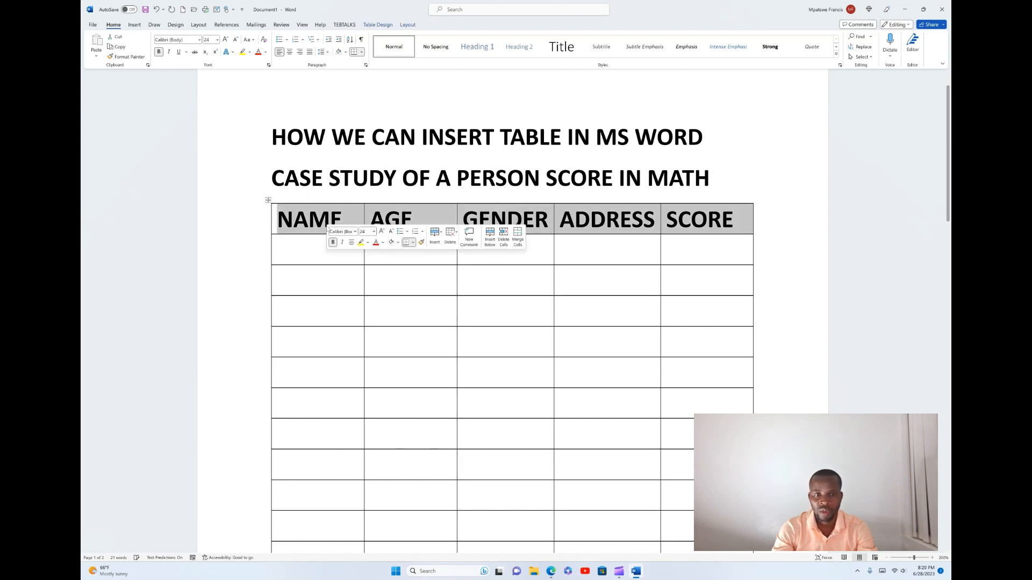
left_click(437, 214)
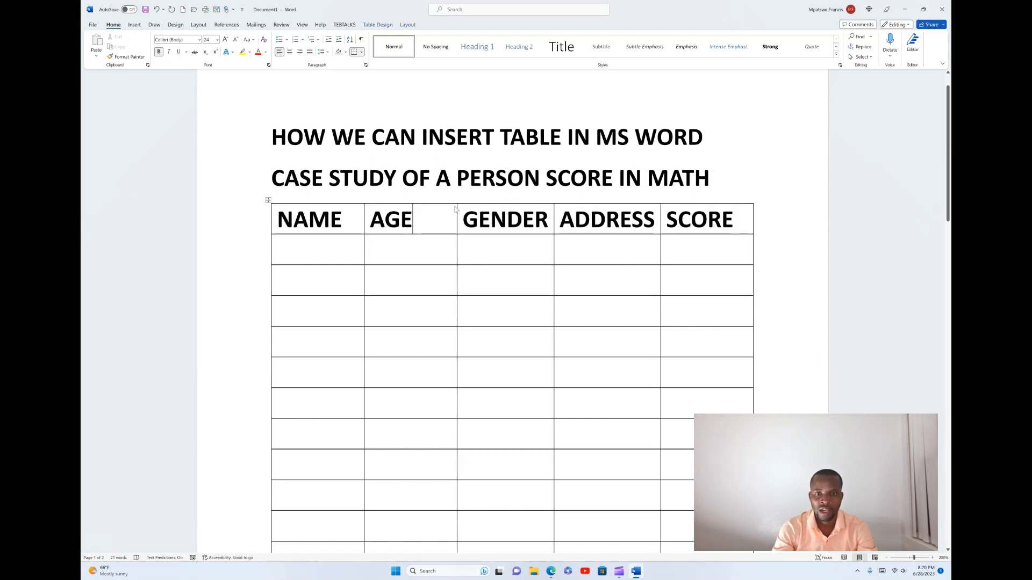
- Enter a person's first name, age 34 and gender M in the first row below the headings
left_click(331, 250)
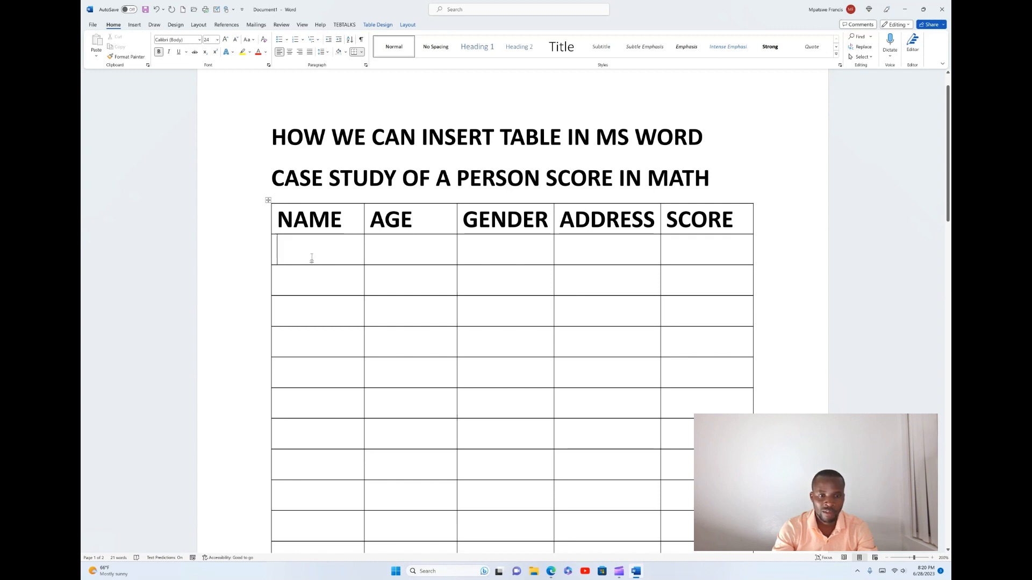
type("ALEX")
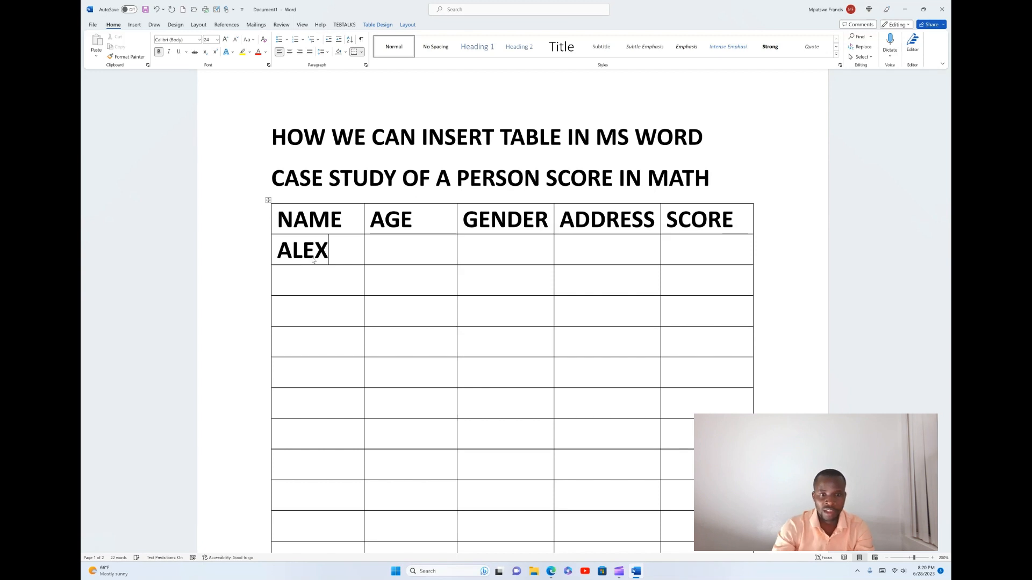
left_click(389, 254)
type("34")
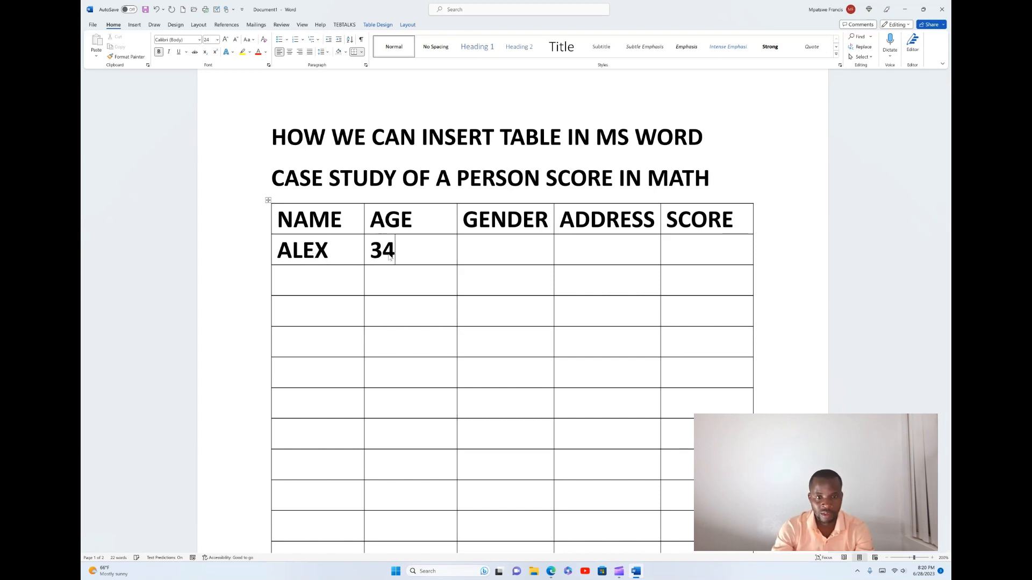
left_click(517, 243)
type("M")
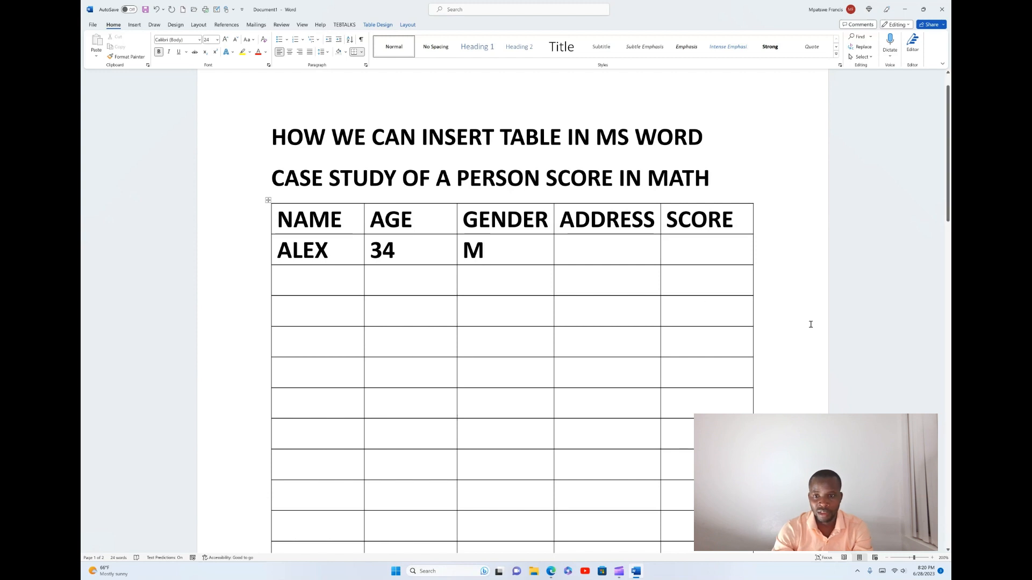
- Complete the first person's row with the street address and a score of 56
left_click(604, 248)
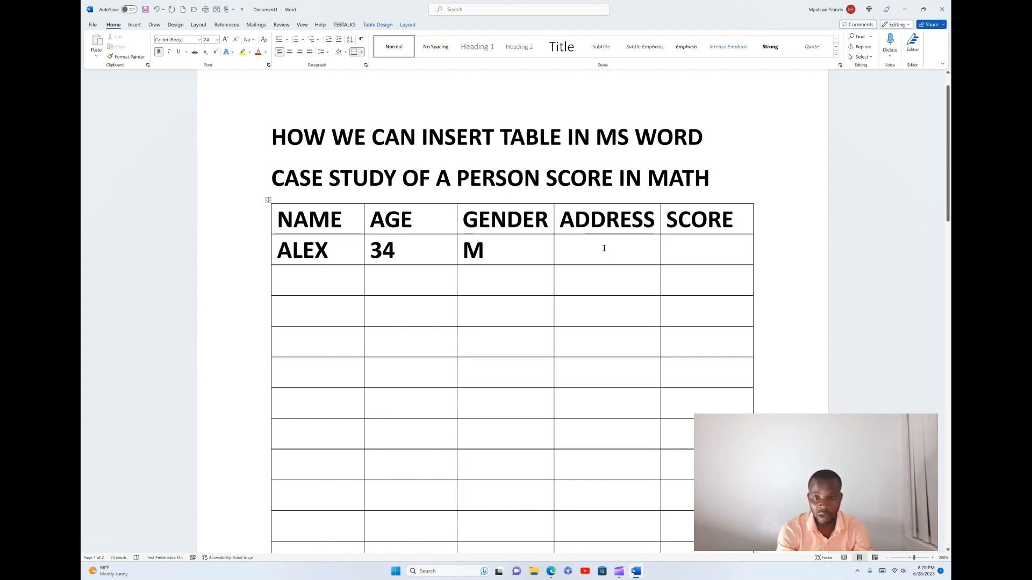
type("Mago")
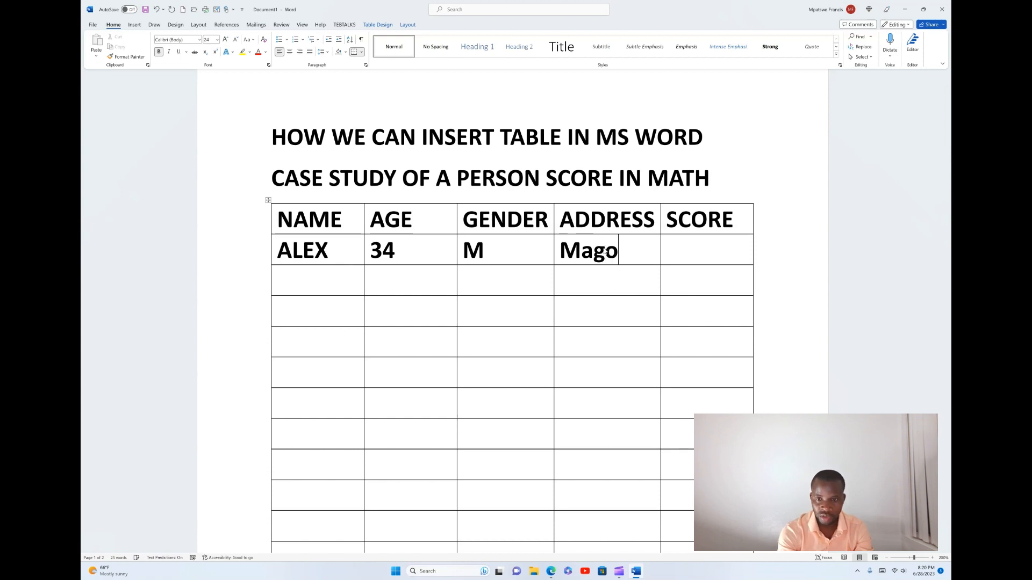
type("n")
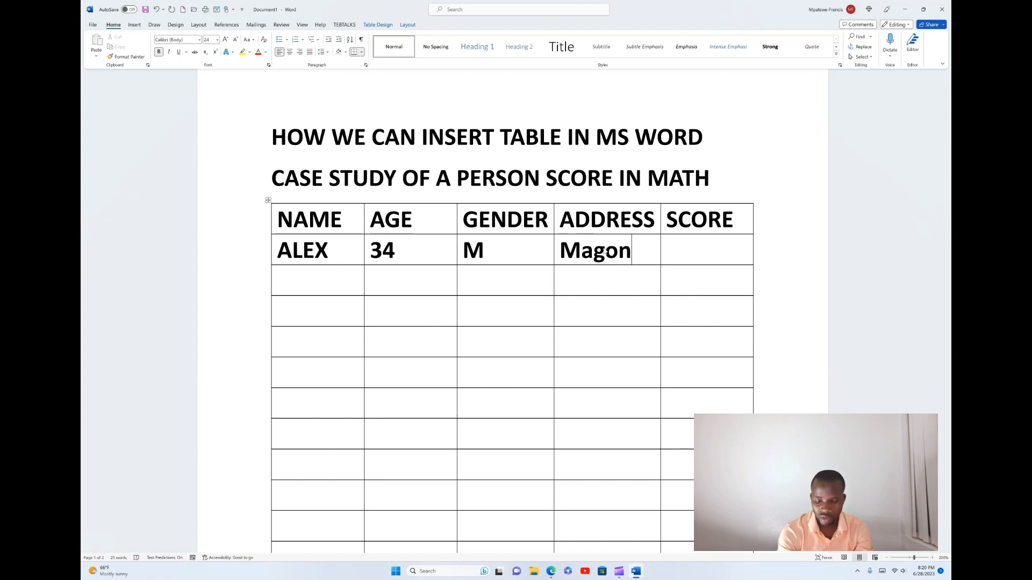
type("olia")
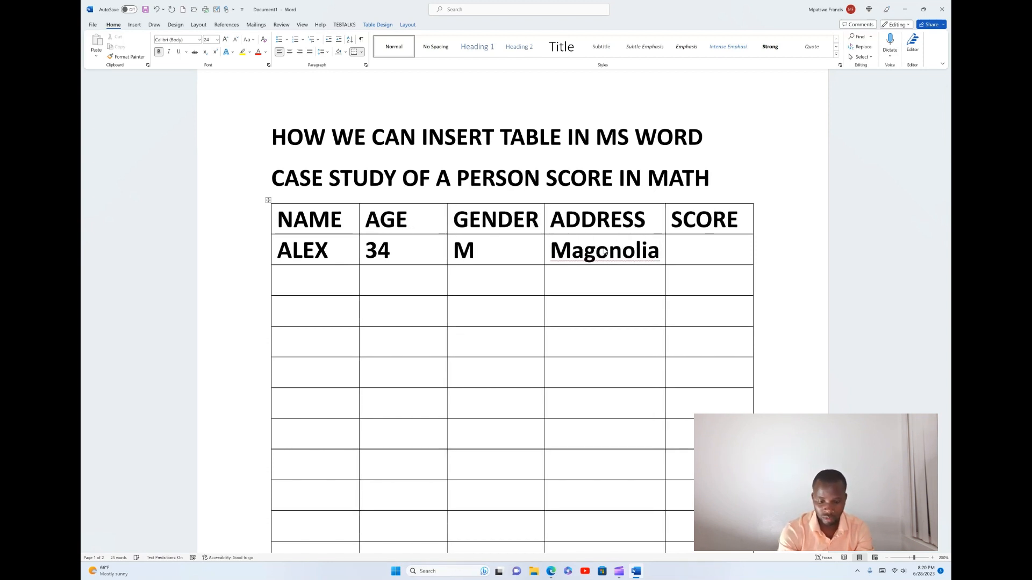
type(" ave")
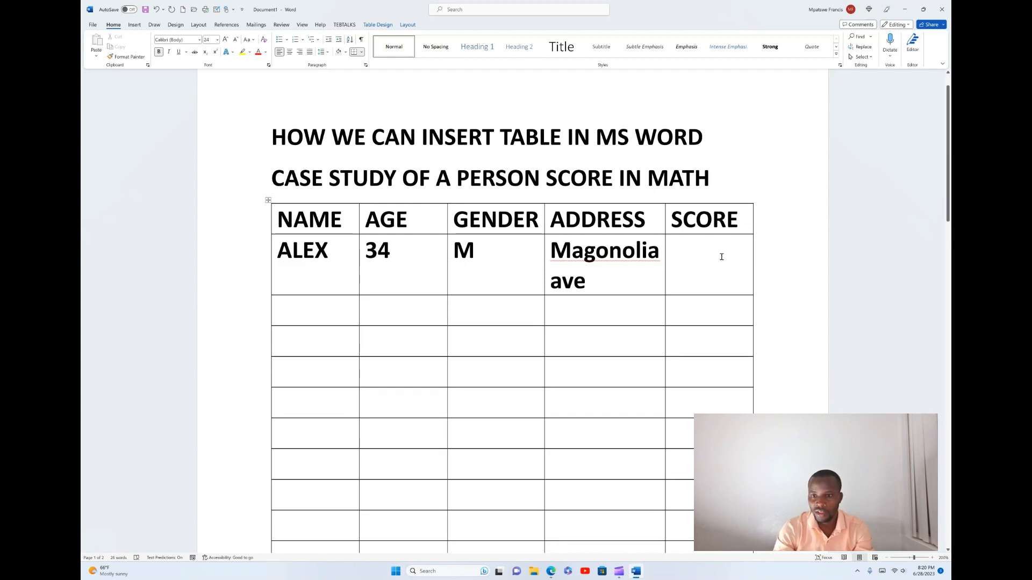
left_click(720, 258)
type("56")
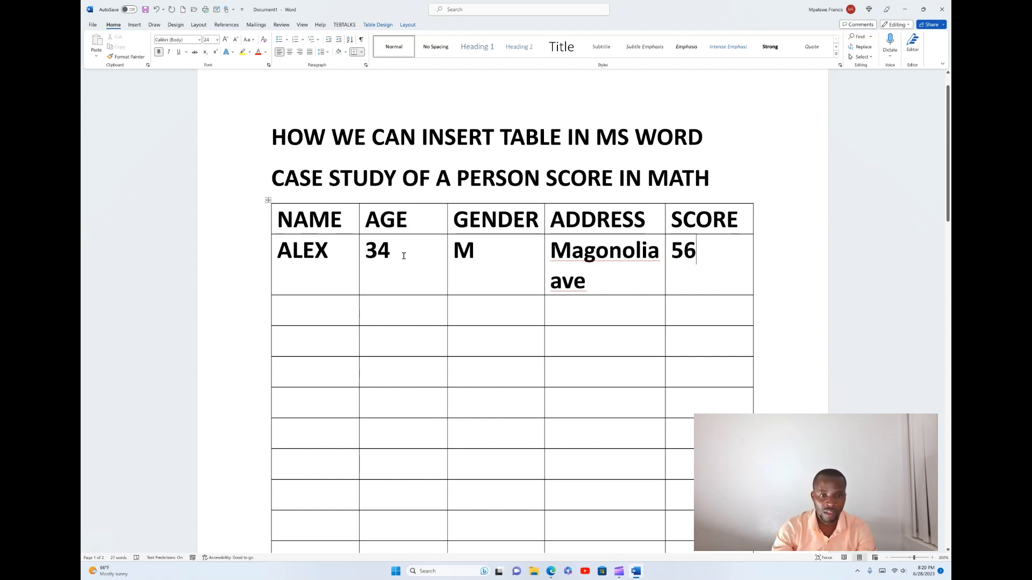
- Fill the second person's row with the first name, age 23, gender m and the address, leaving the score empty
left_click(316, 308)
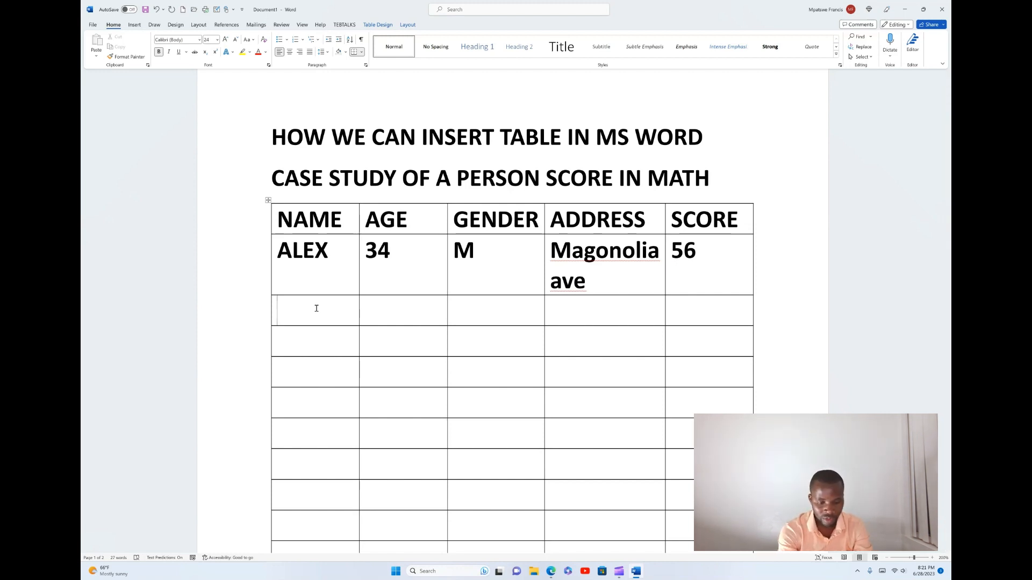
type("baraka")
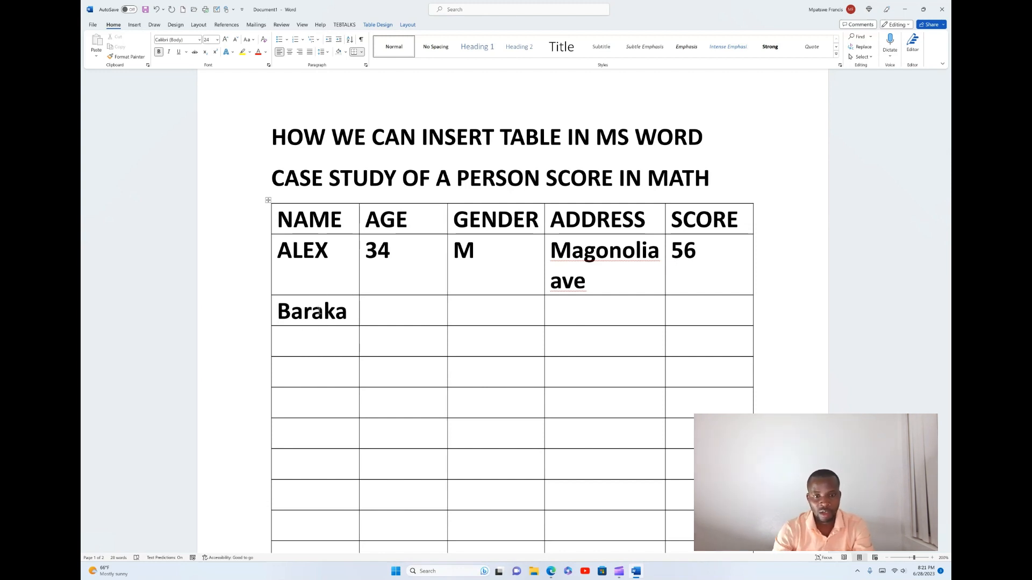
left_click(381, 312)
type("23")
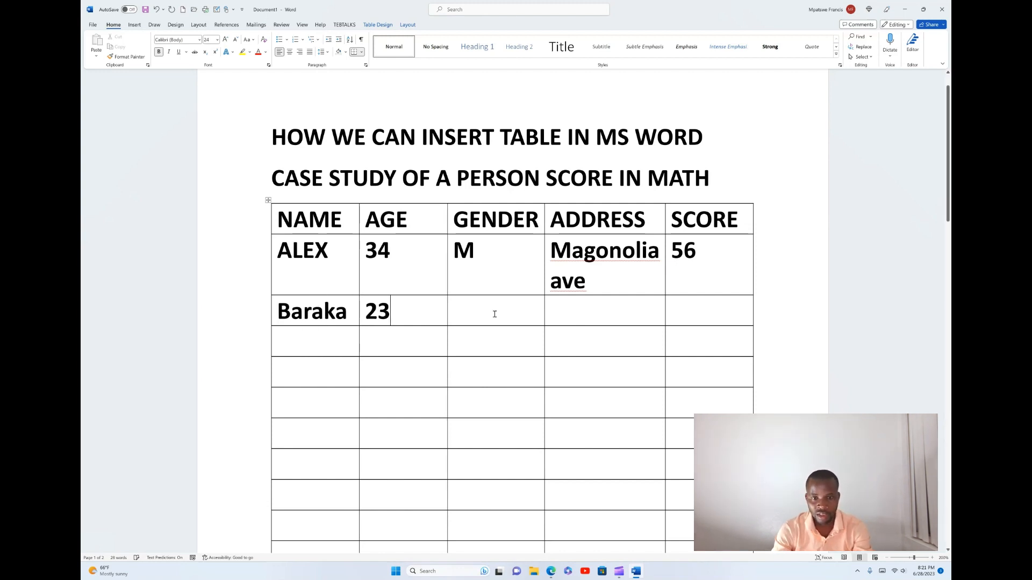
left_click(484, 302)
type("m")
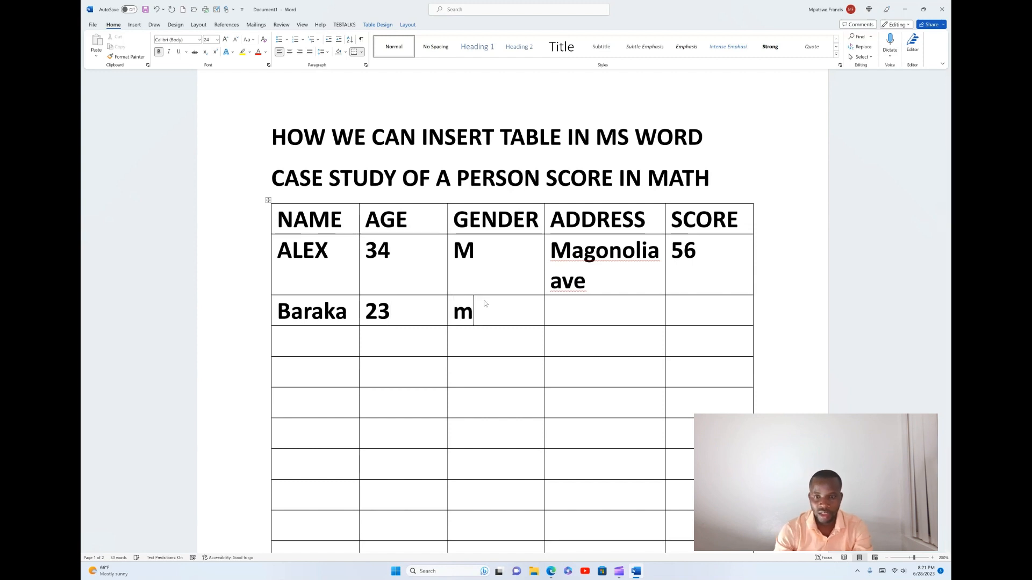
left_click(566, 315)
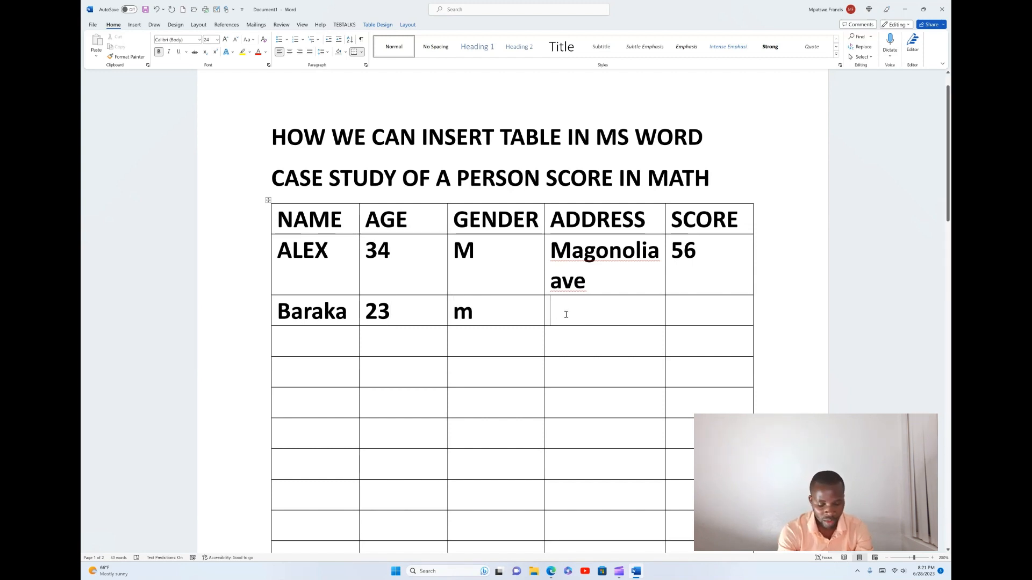
type("san di")
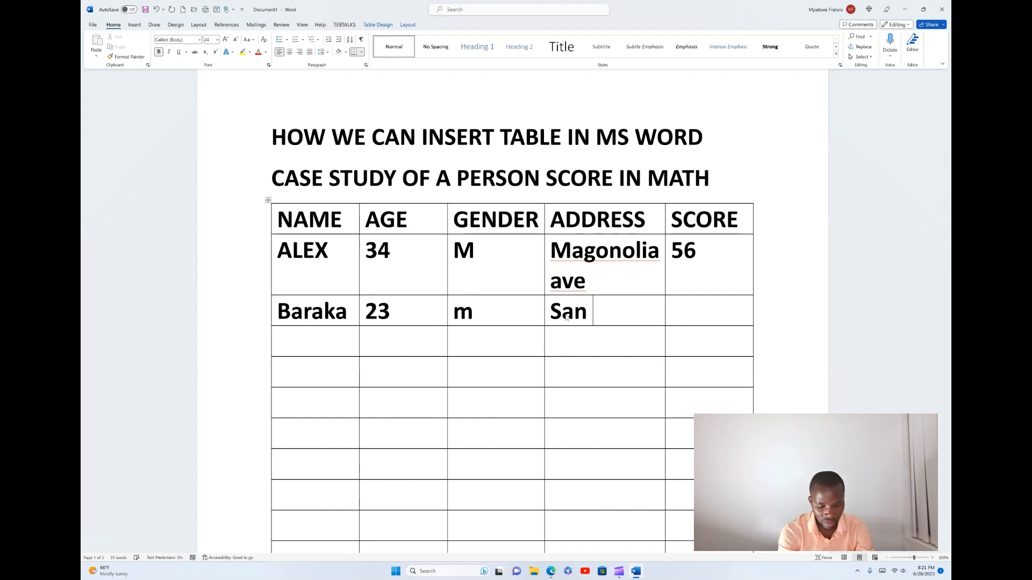
type("ego")
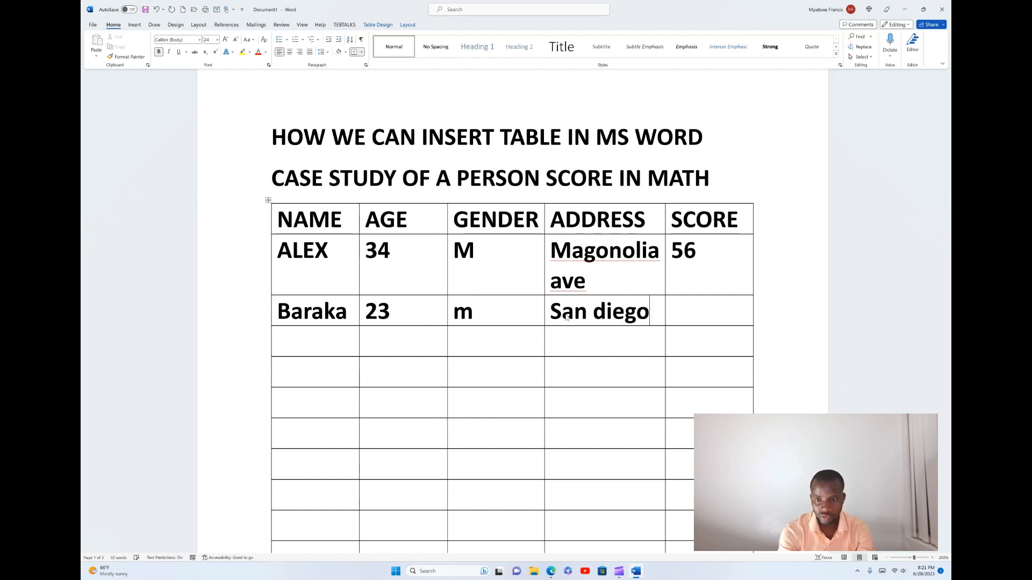
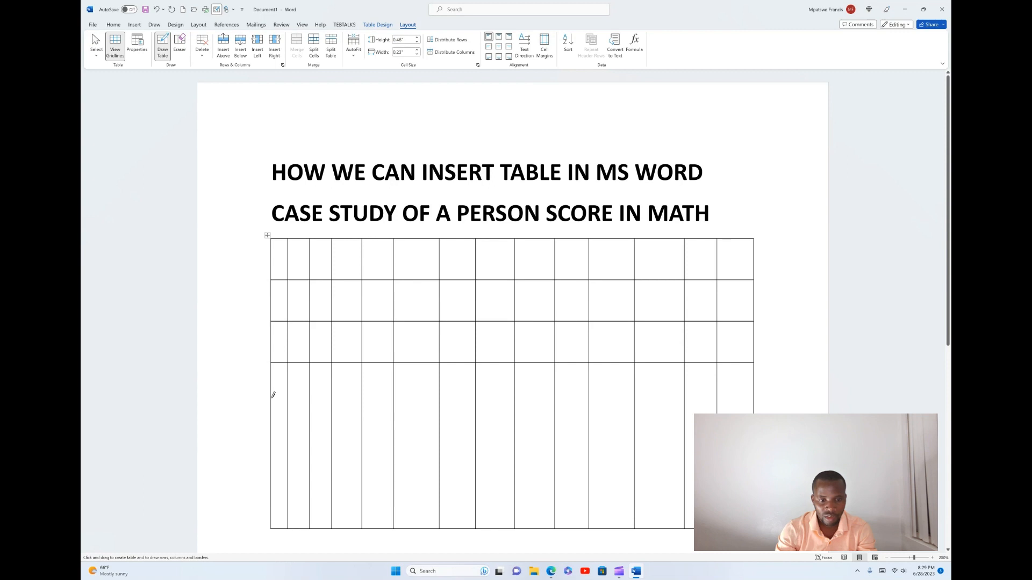
- Draw three horizontal lines across the tall bottom row of the hand-drawn table to divide it into four rows
mouse_move(272, 398)
left_mouse_down()
mouse_move(617, 372)
mouse_move(751, 401)
left_mouse_up()
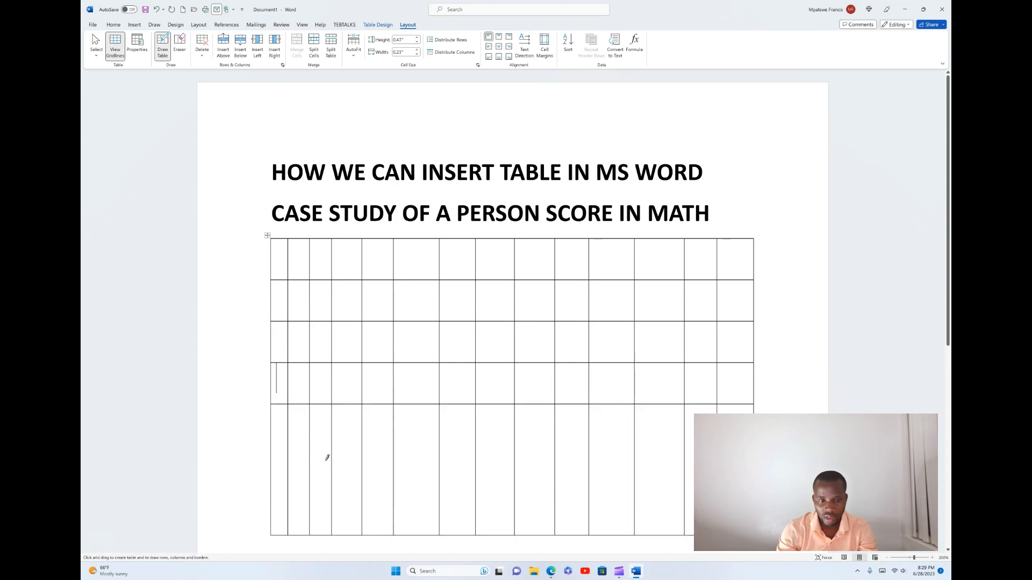
left_click_drag(272, 451, 690, 455)
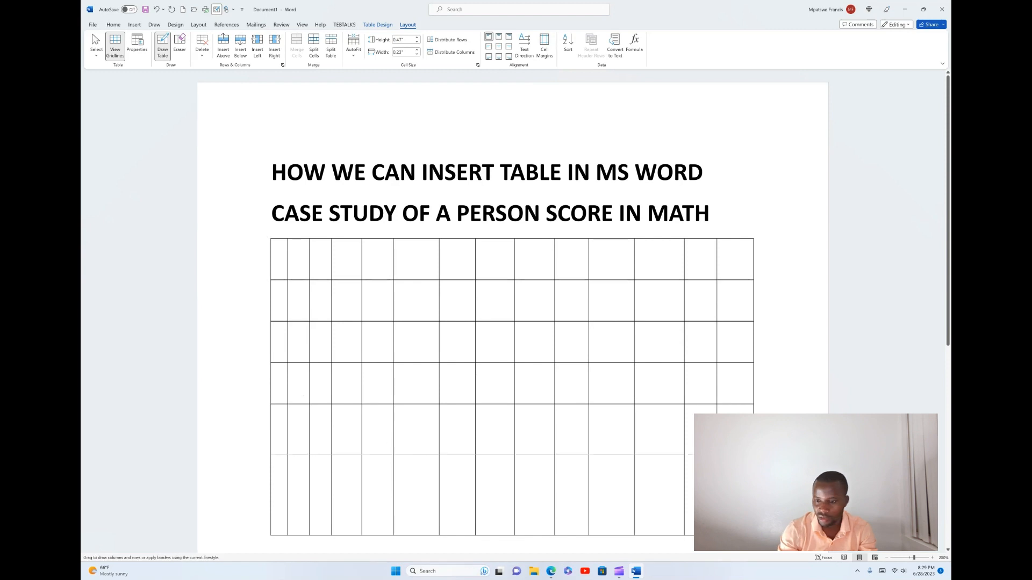
mouse_move(273, 486)
left_mouse_down()
mouse_move(598, 456)
mouse_move(691, 461)
mouse_move(699, 473)
left_mouse_up()
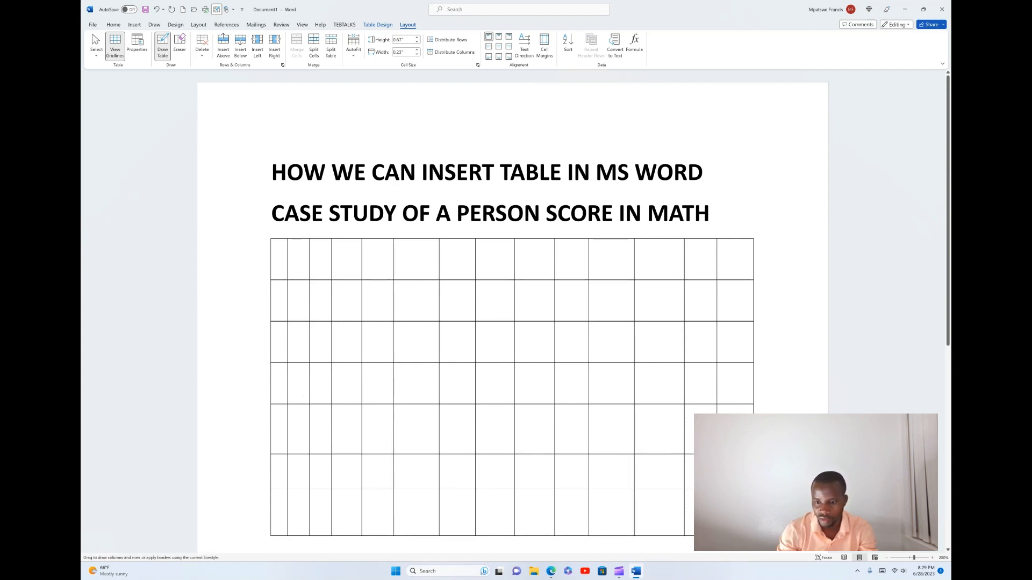
- Stop drawing table lines and return to text editing in the top row of the hand-drawn table
scroll(569, 233, "down", 3)
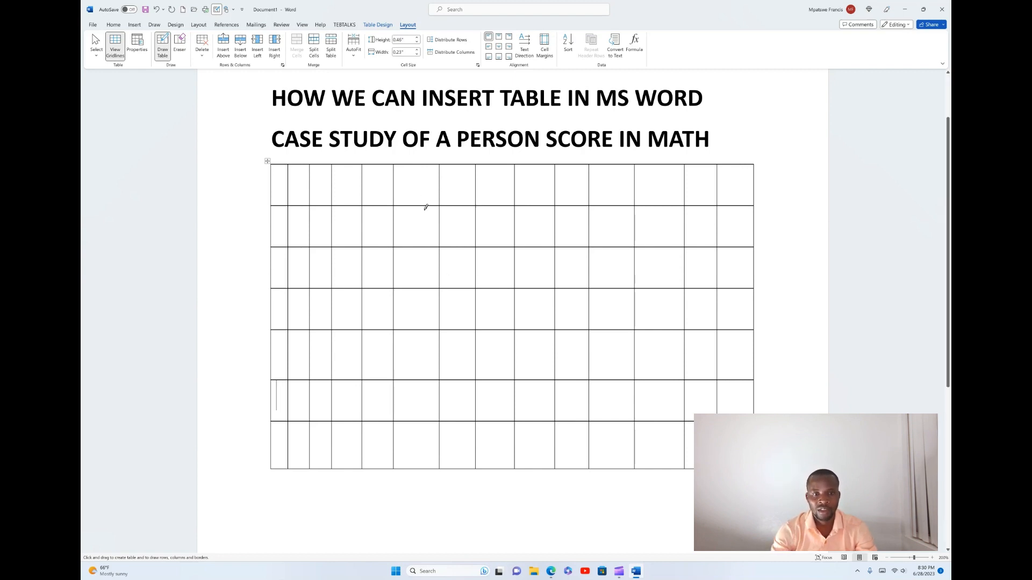
left_click(398, 225)
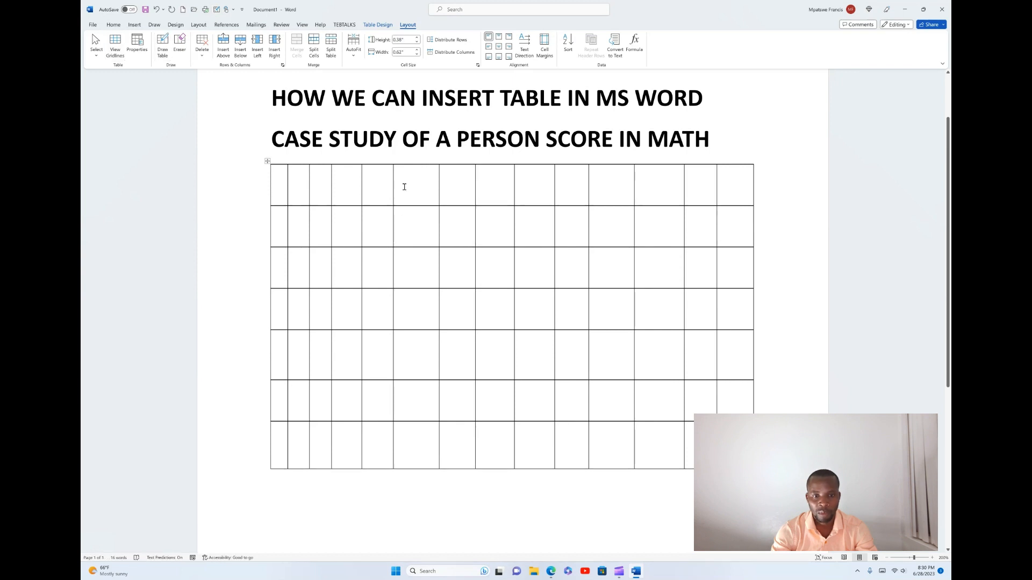
left_click(299, 181)
left_click(320, 182)
left_click(349, 182)
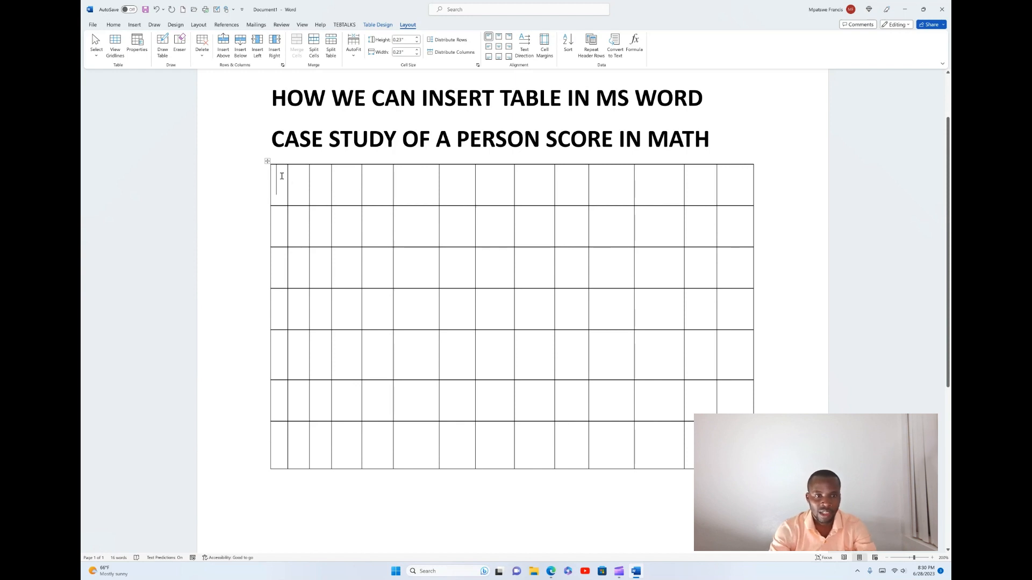
- Set the font size of the entire hand-drawn table to 20
left_click(268, 161)
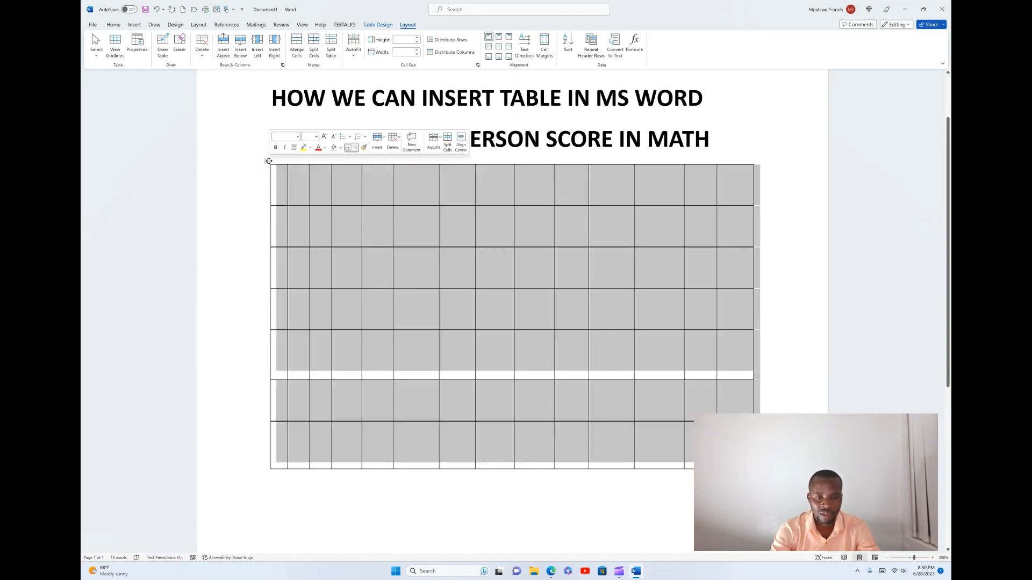
left_click(113, 25)
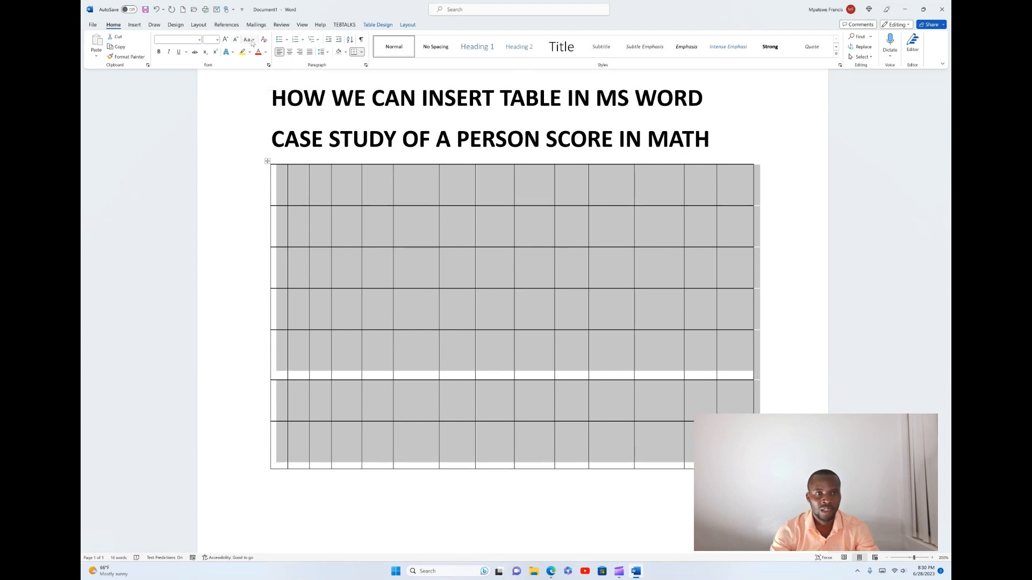
left_click(216, 41)
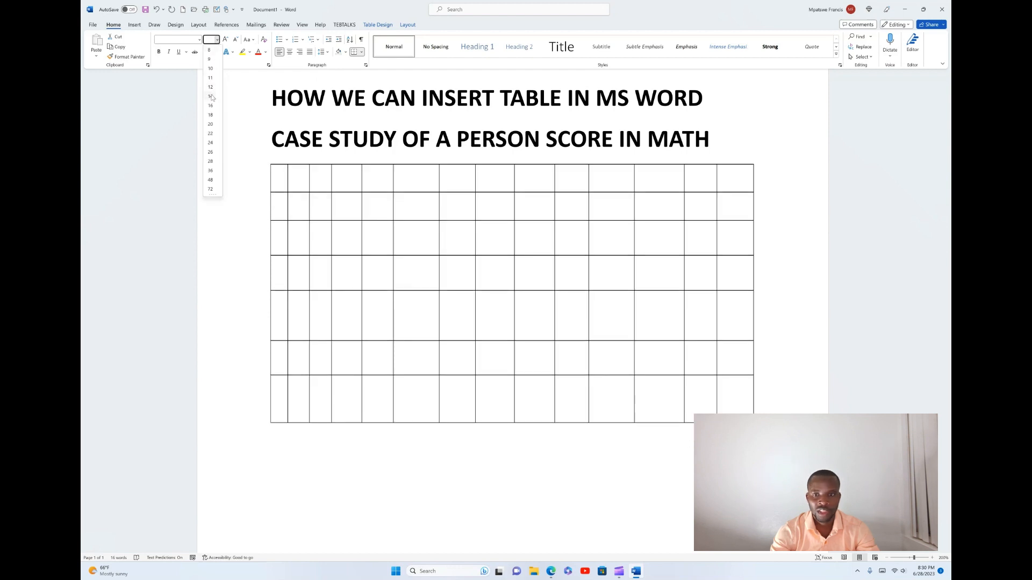
left_click(210, 125)
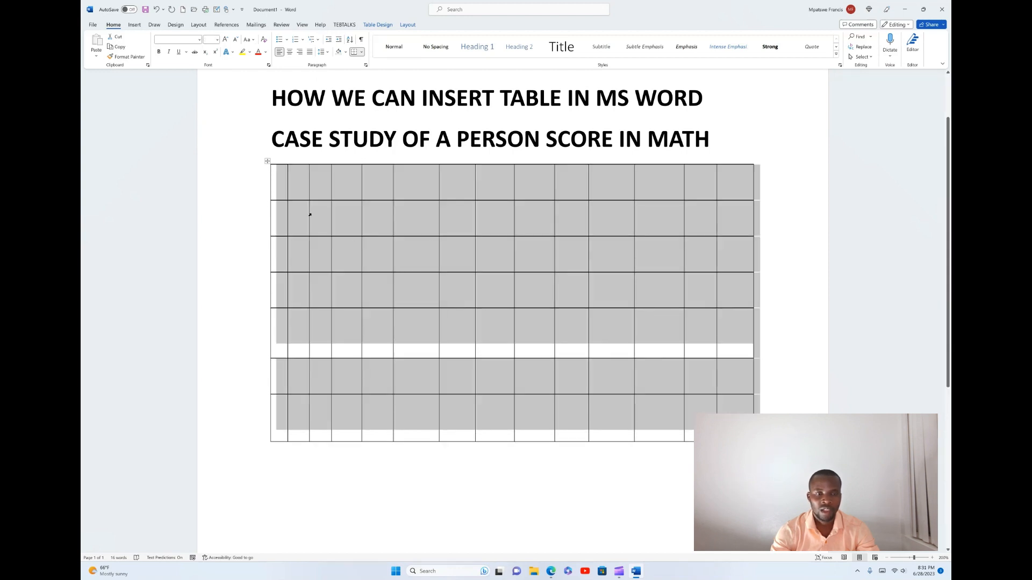
left_click(390, 265)
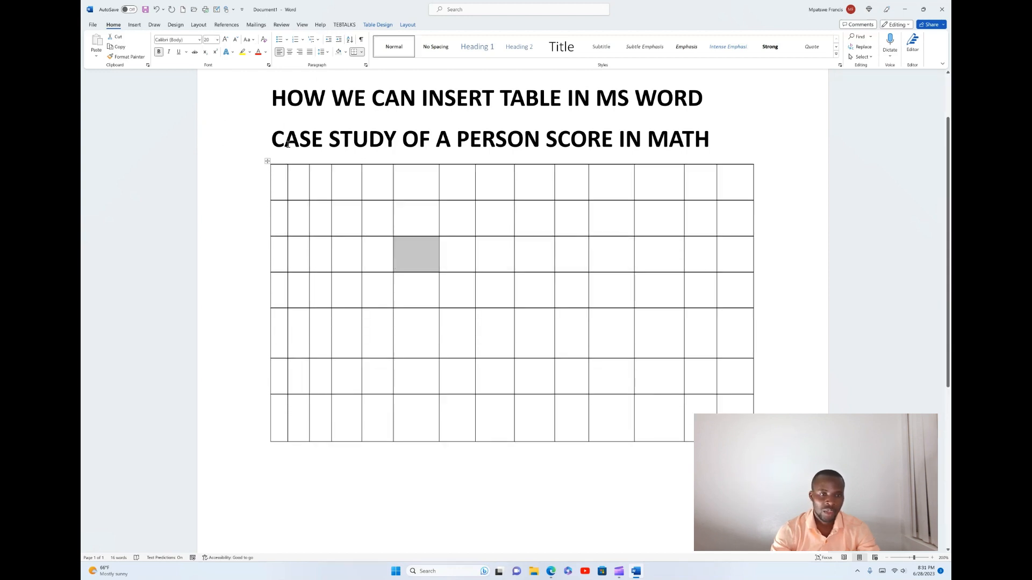
- Widen the table's first column slightly and enter the headings A, B, C and D in the first four cells of the top row
left_click_drag(288, 173, 298, 177)
left_click(295, 179)
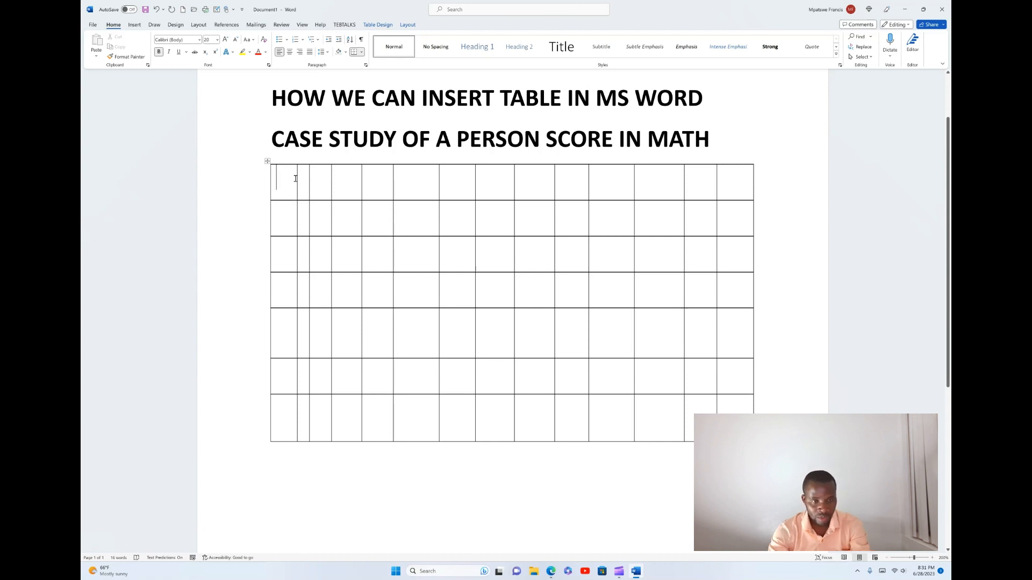
type("A")
left_click(307, 180)
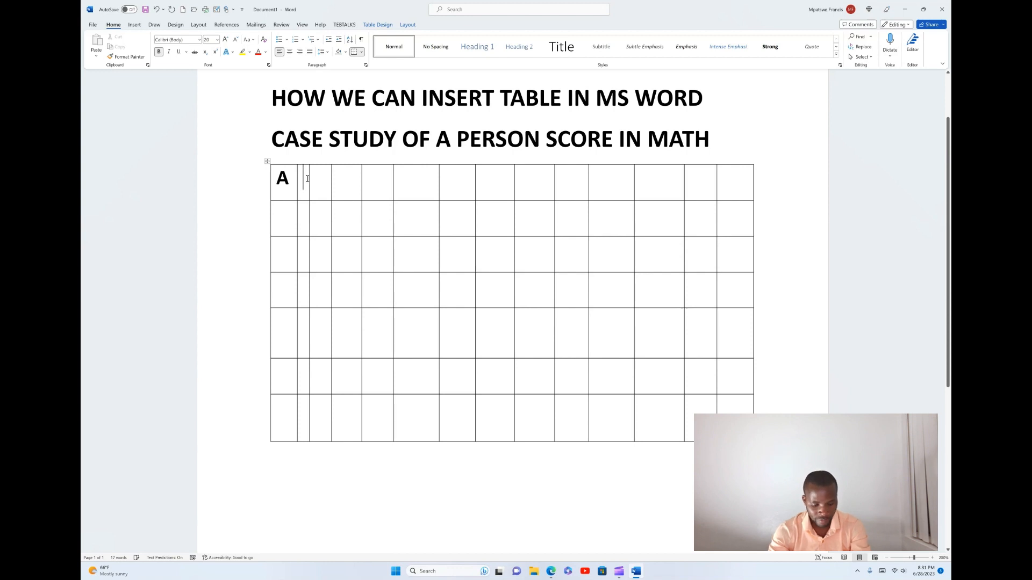
type("B")
left_click(329, 181)
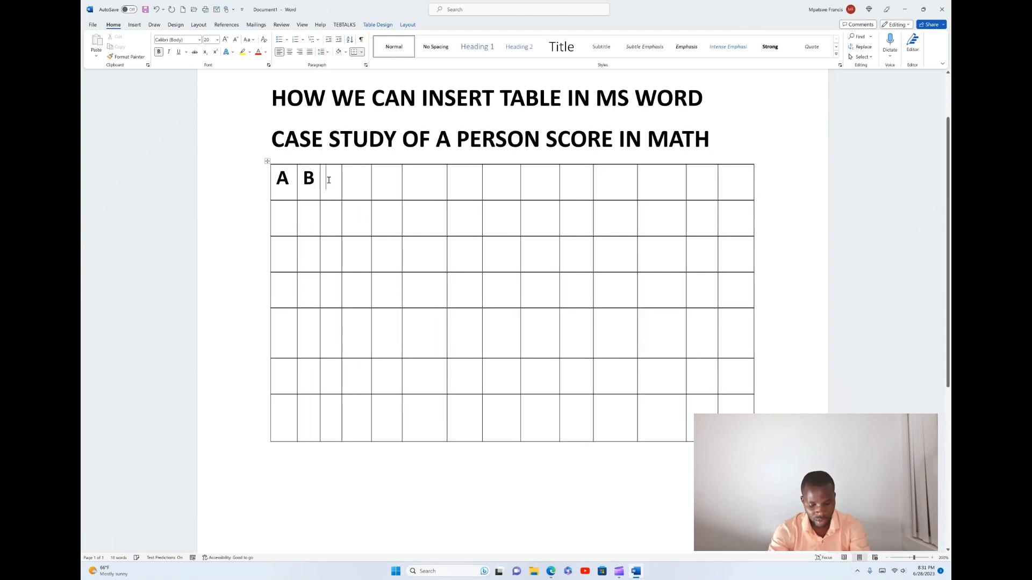
type("C")
left_click(353, 178)
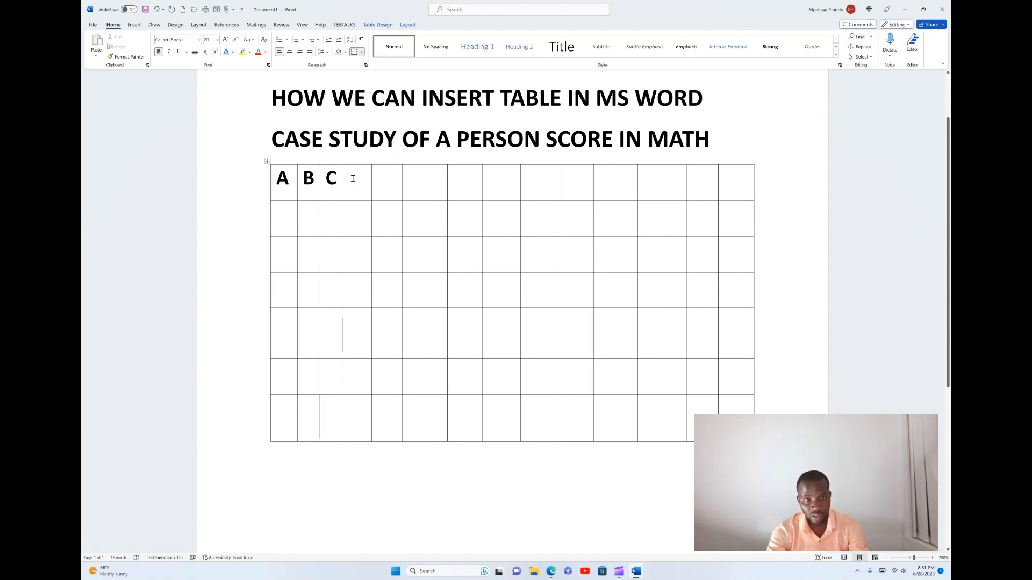
type("D")
- Continue the top row's headings with E, F, G, H and I, one letter per cell
left_click(386, 184)
type("E")
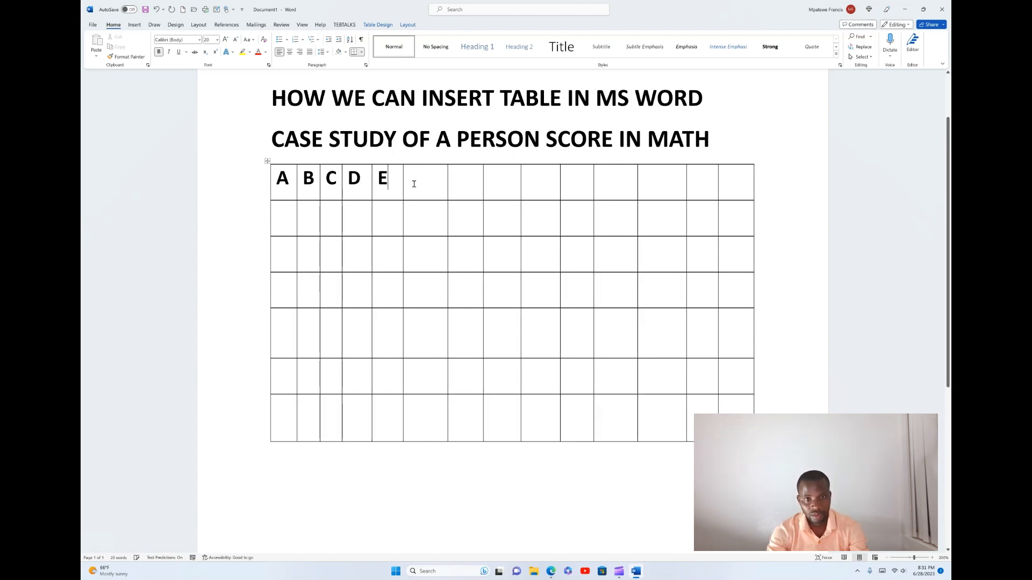
left_click(414, 185)
type("F")
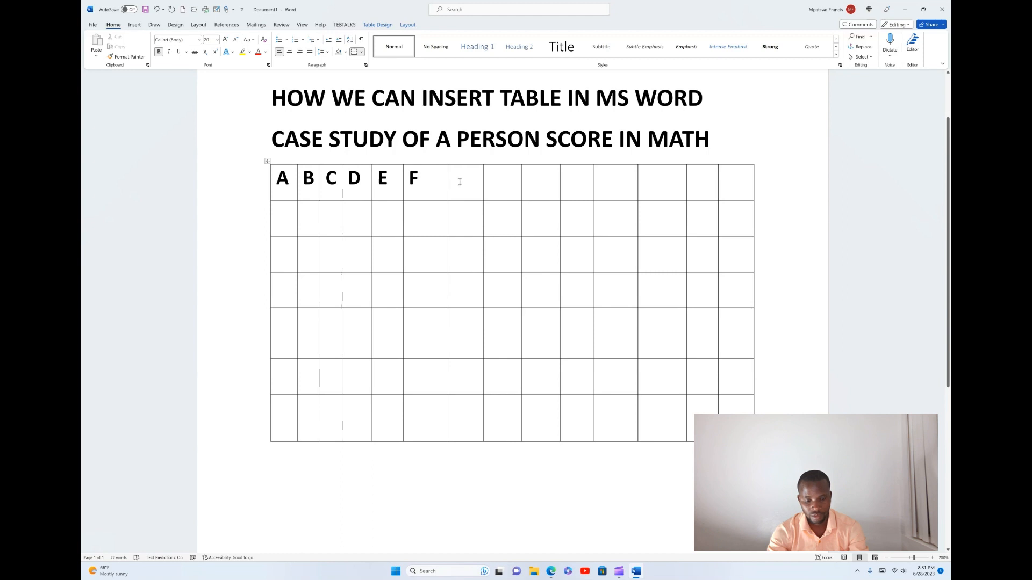
left_click(473, 183)
type("G")
left_click(508, 189)
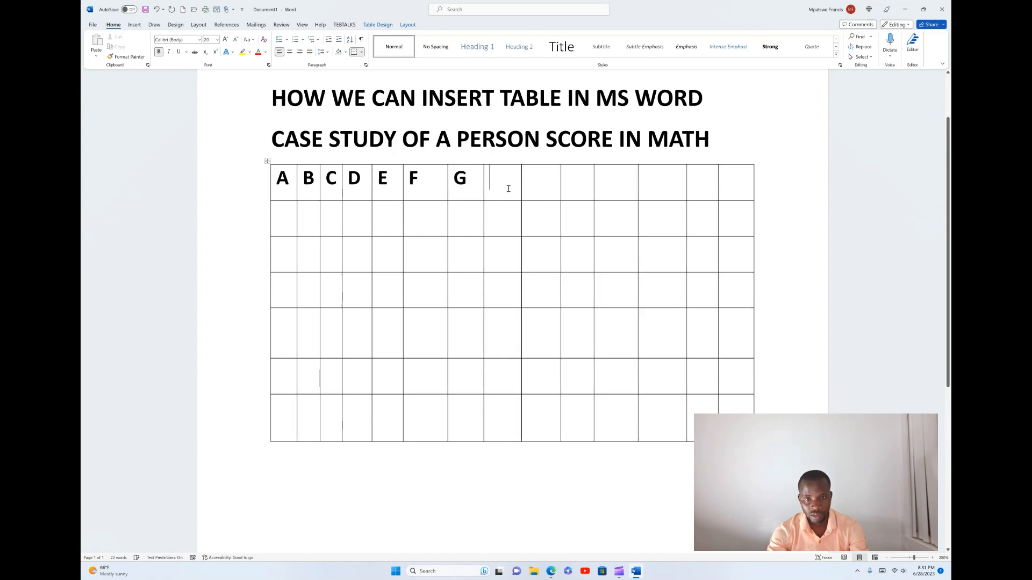
type("H")
left_click(554, 187)
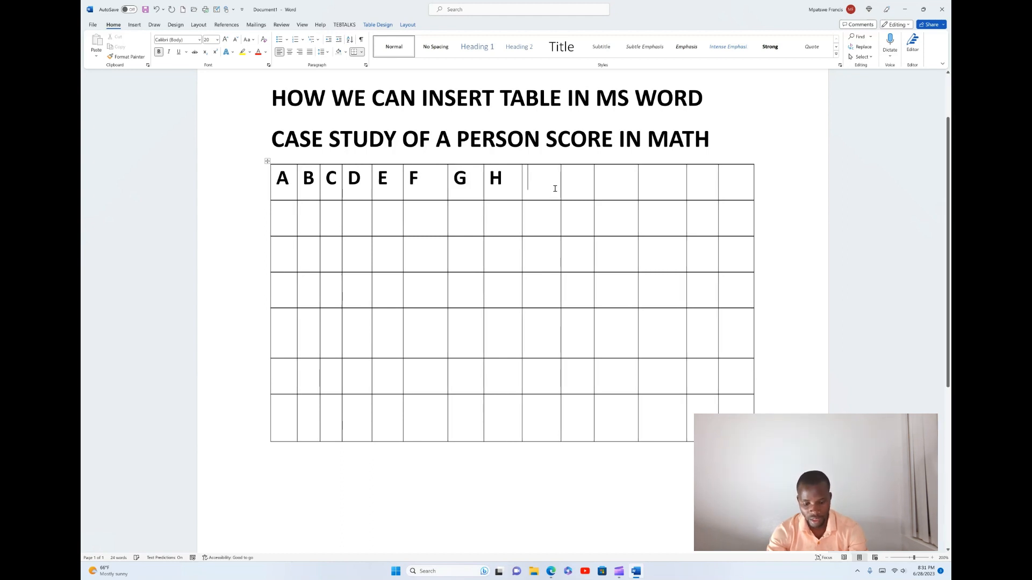
type("I ")
- Complete the top row's headings with J, K, L, M and N in the remaining five cells
type("J")
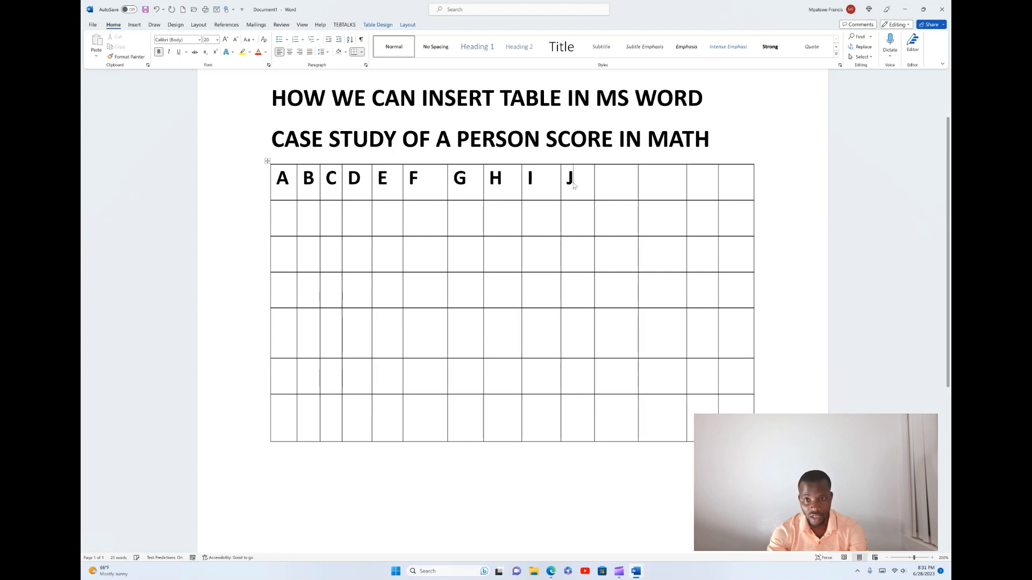
left_click(614, 184)
type("K")
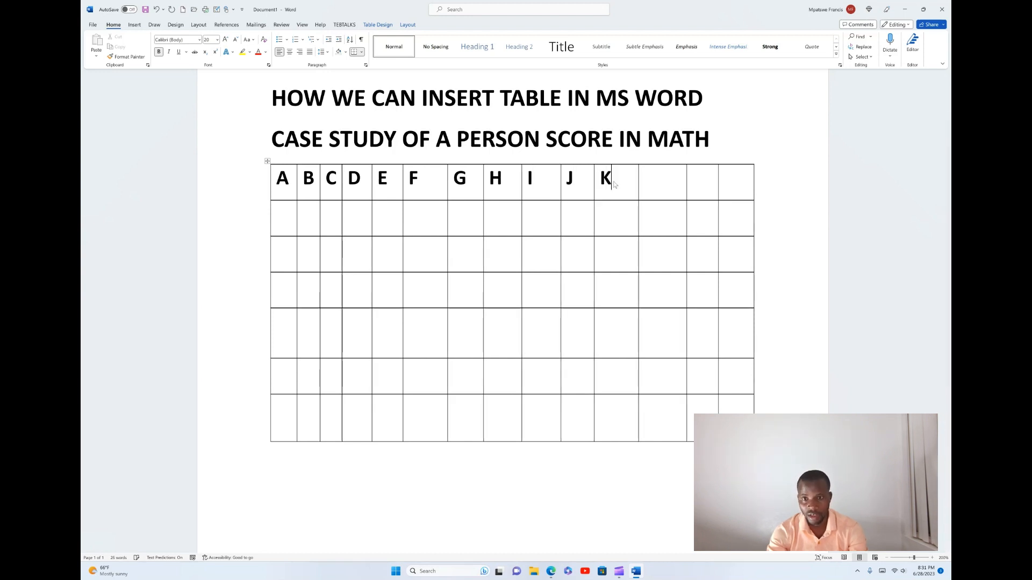
left_click(675, 181)
type("L")
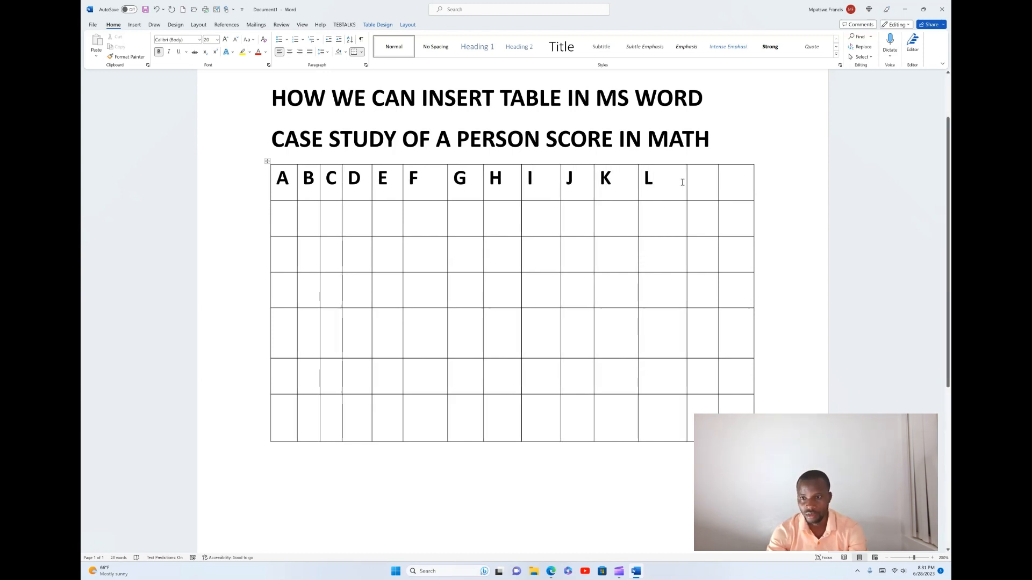
left_click(701, 183)
type("M")
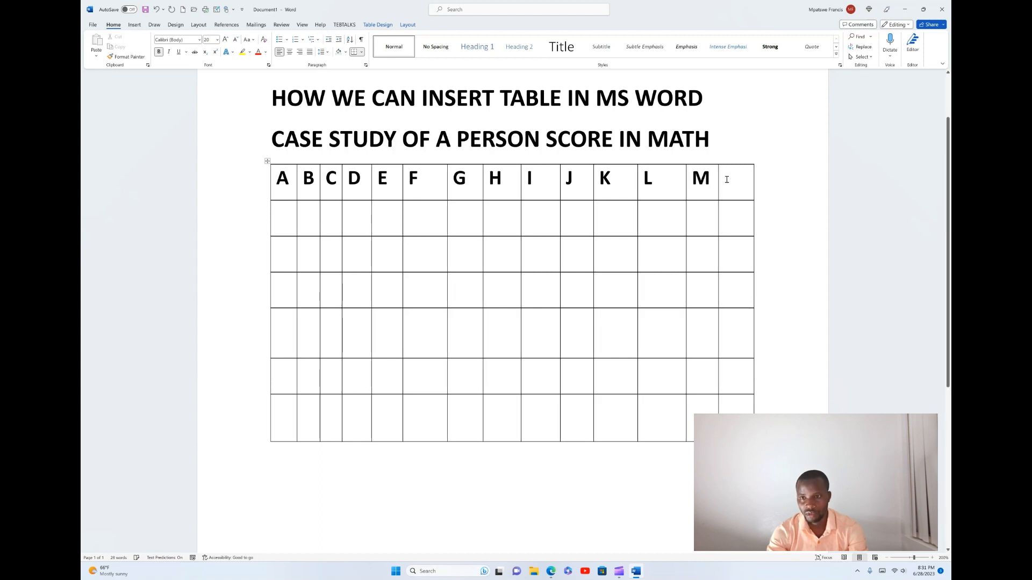
left_click(727, 179)
type("N")
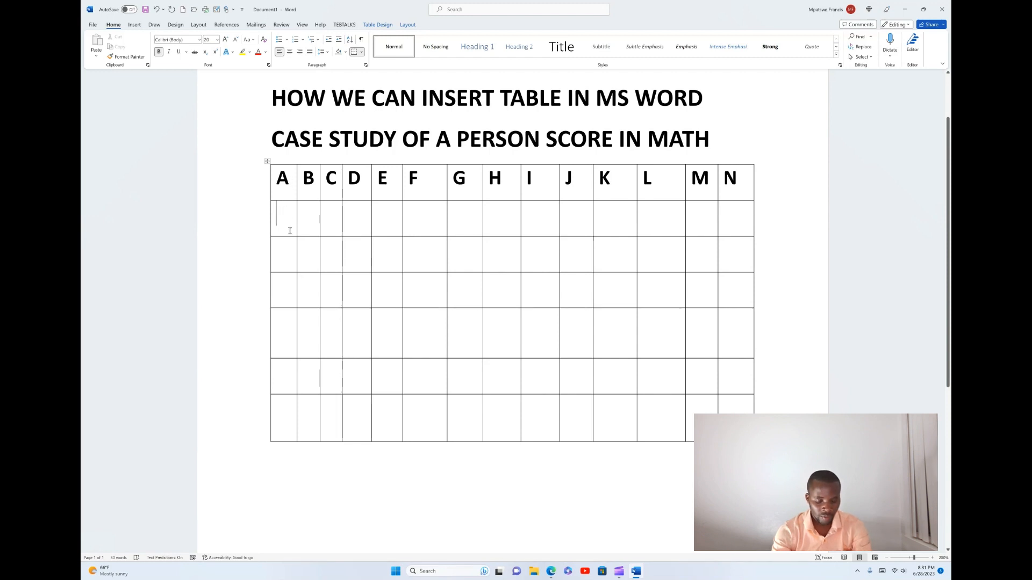
- Enter a first name starting with A in each of the first three cells below heading A, in capitals
type("AL")
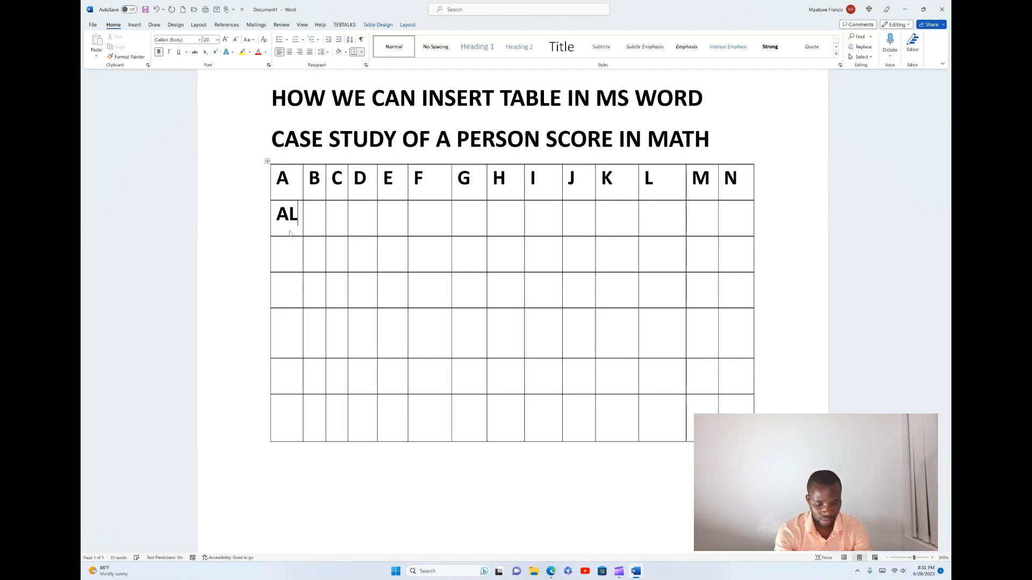
type("EZ")
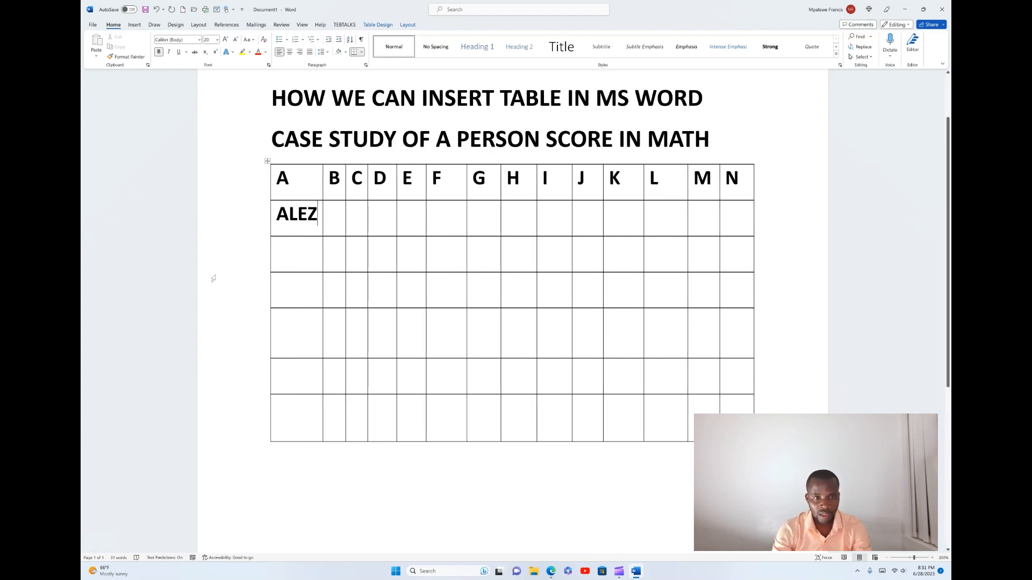
left_click(293, 252)
type("AMINA")
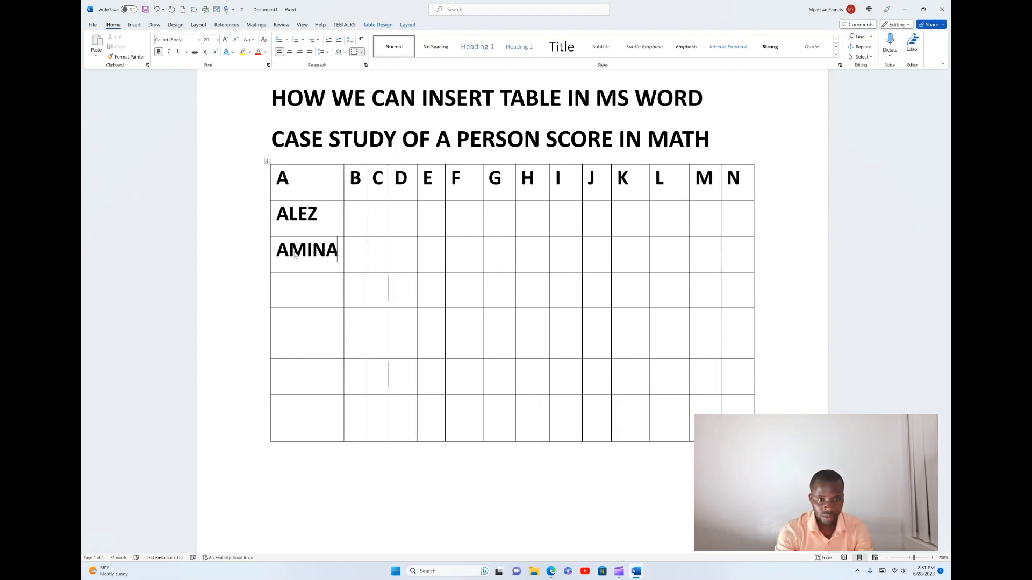
left_click(293, 292)
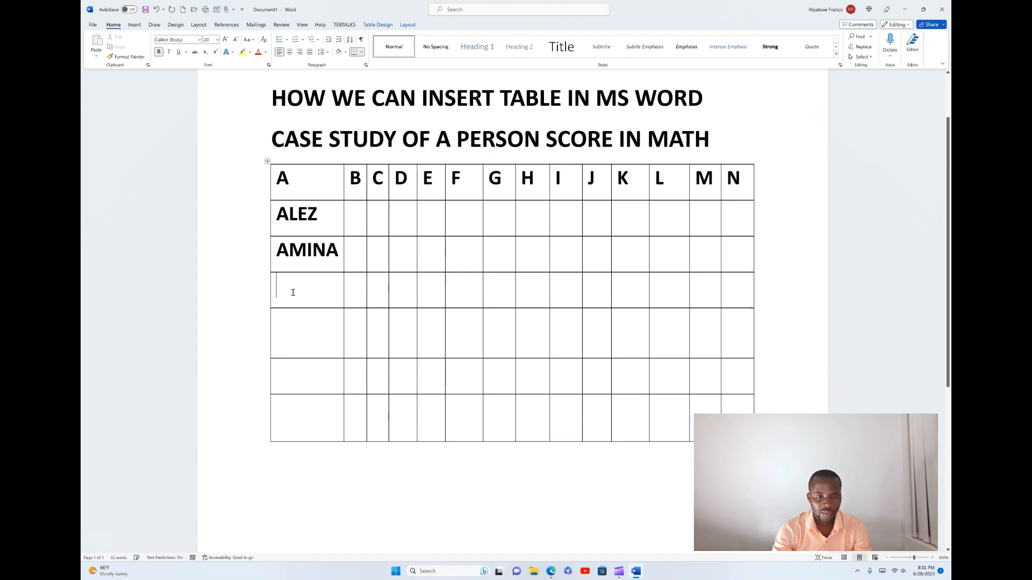
type("ADEA")
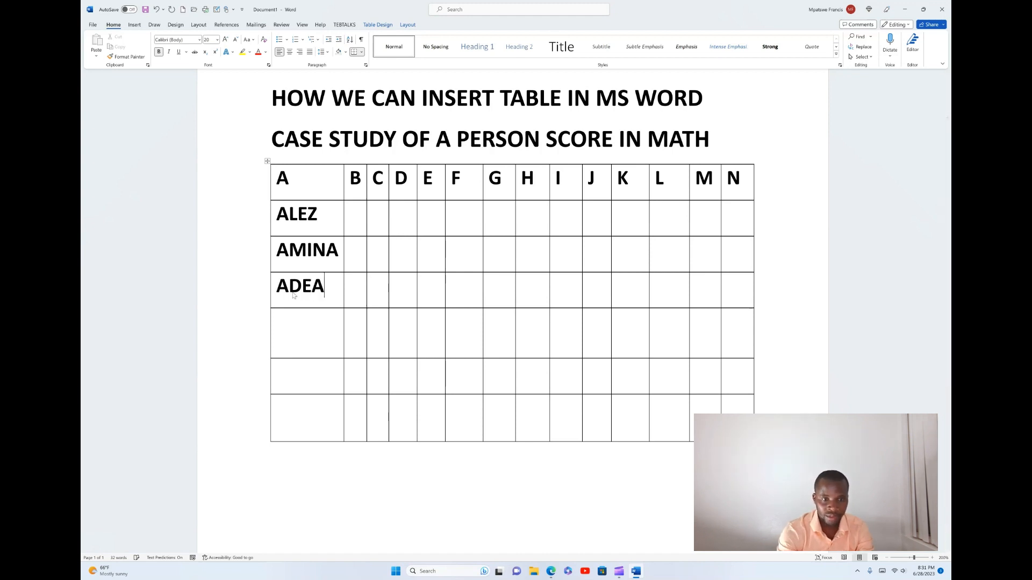
- Fill the last three cells of column A with further first names starting with A, in capitals
left_click(287, 329)
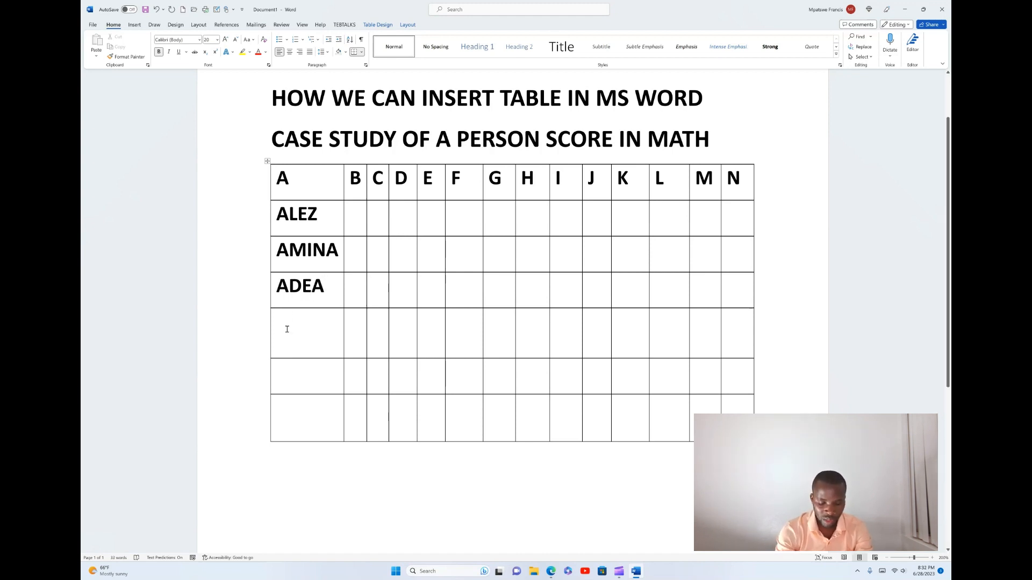
type("ANET")
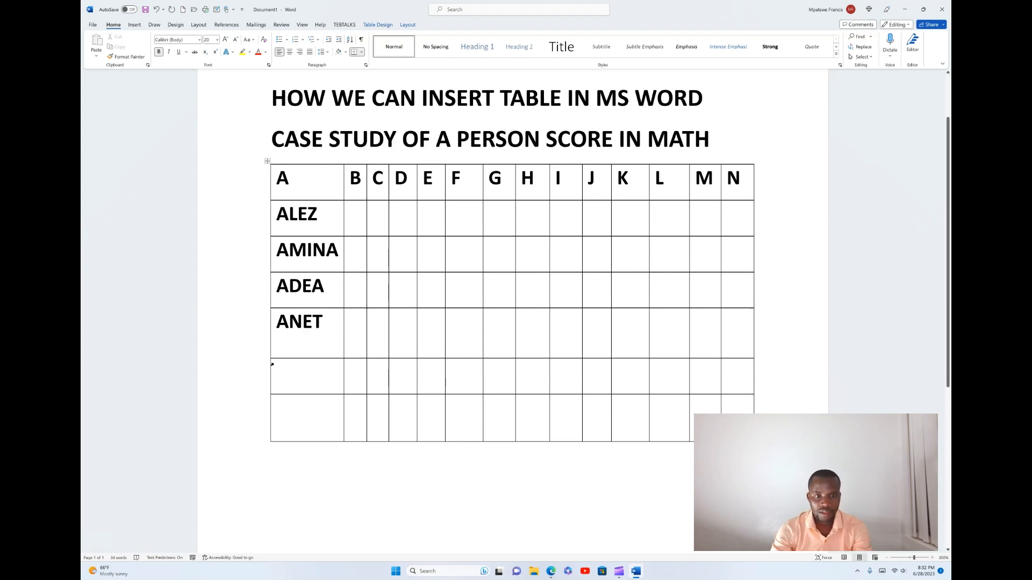
left_click(306, 371)
type("ANAH")
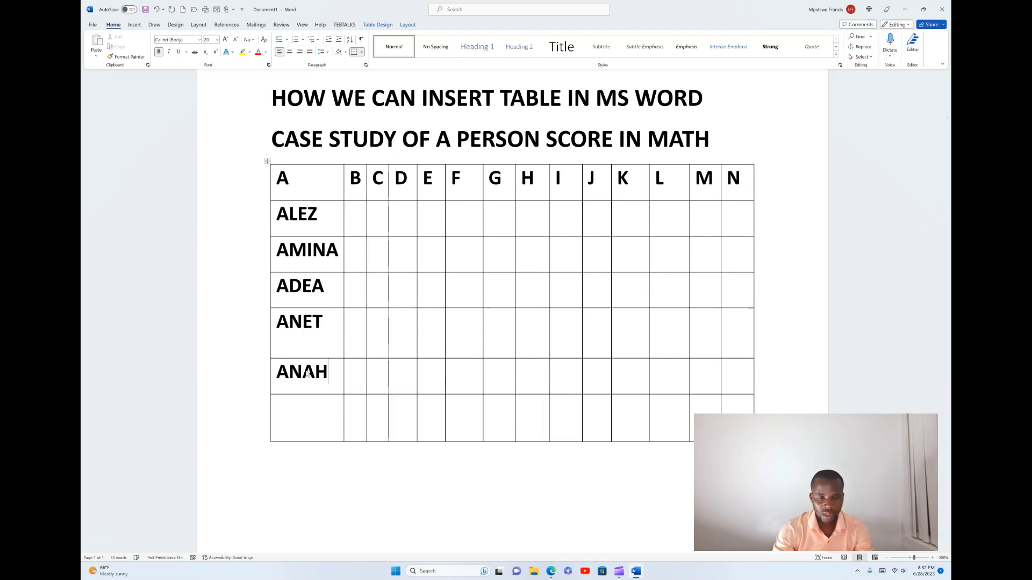
left_click(289, 407)
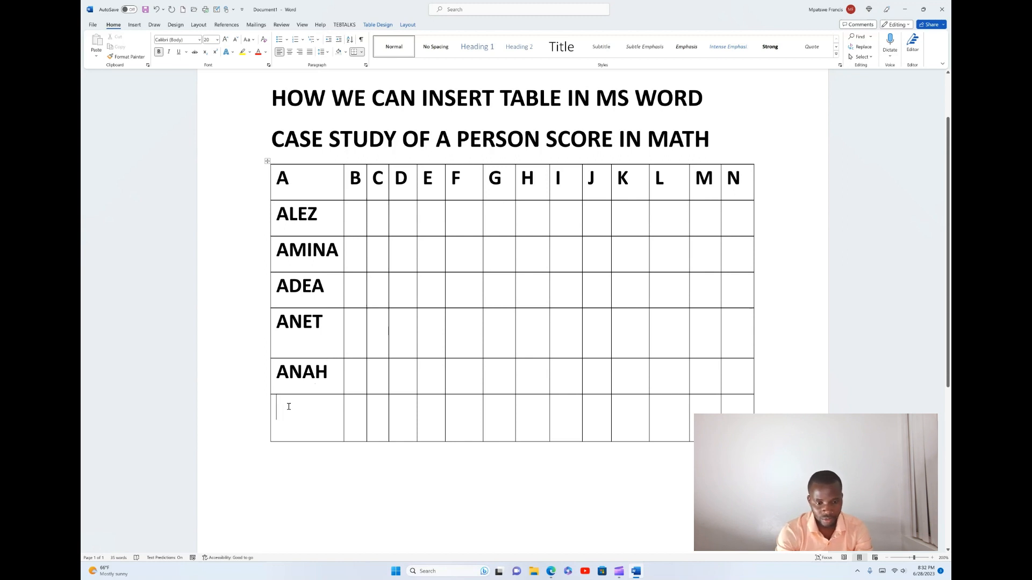
type("ALIO")
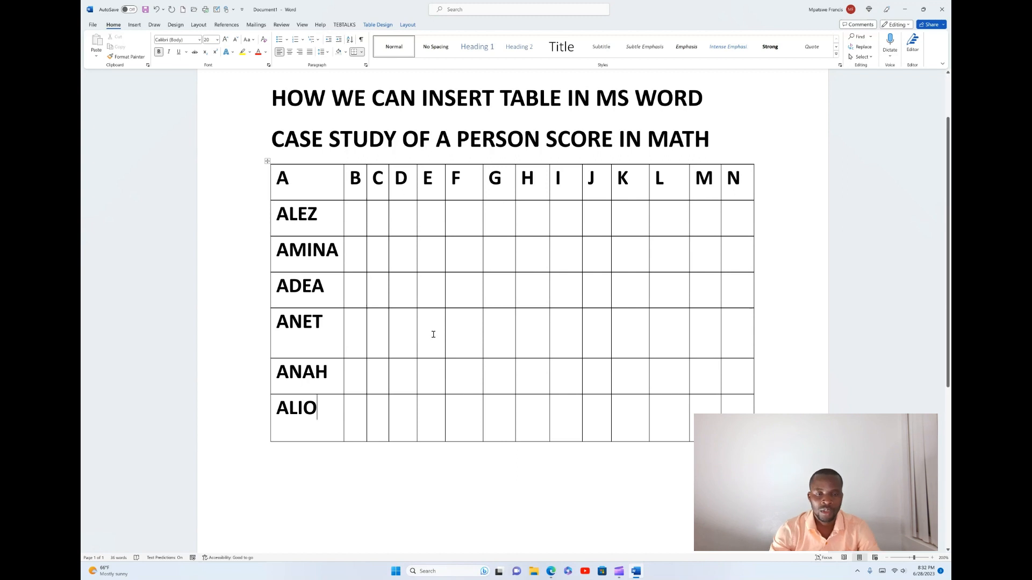
- Enter first names starting with B in the first two cells below heading B, in capitals
left_click(354, 214)
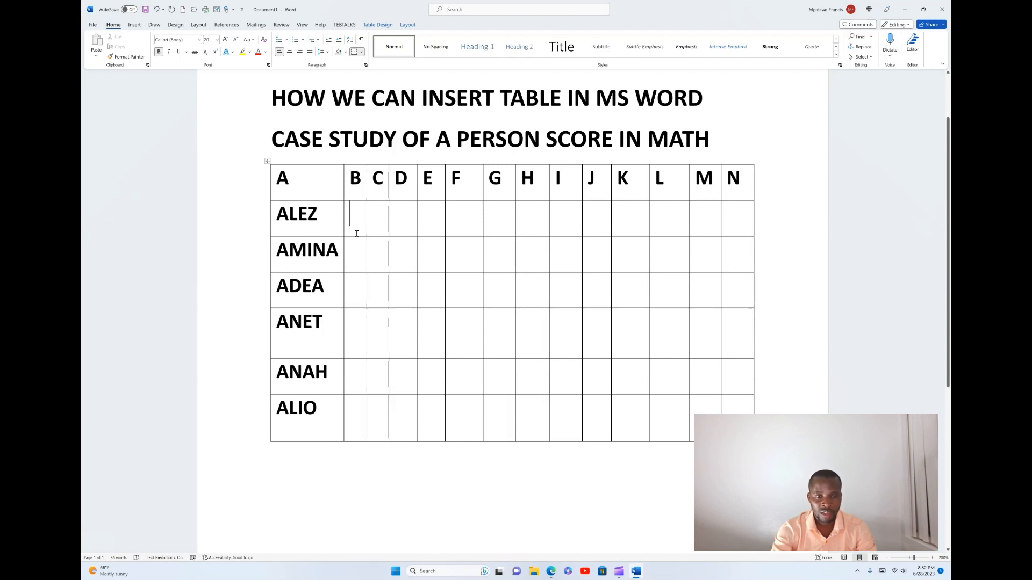
type("BARA")
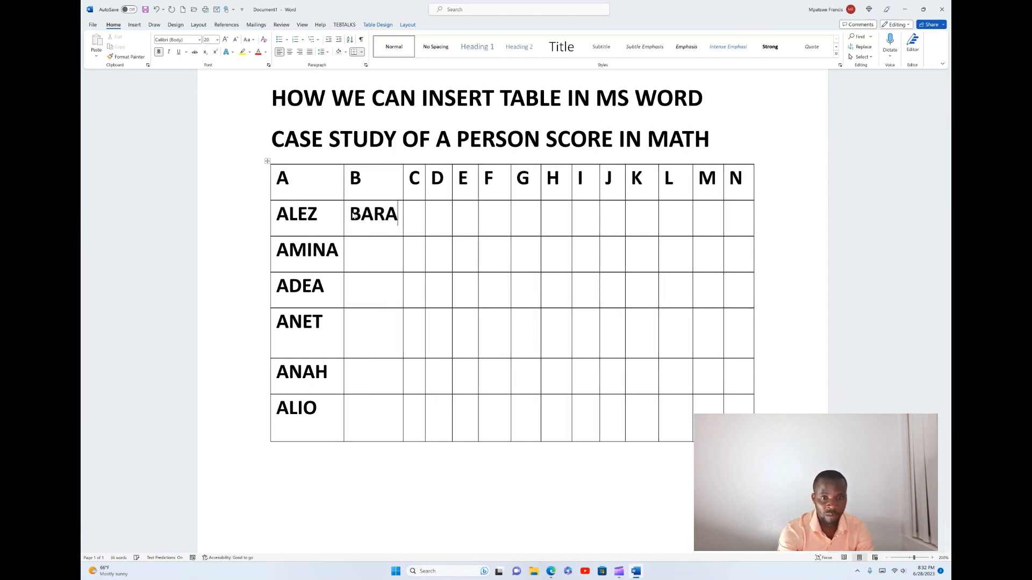
type("KA")
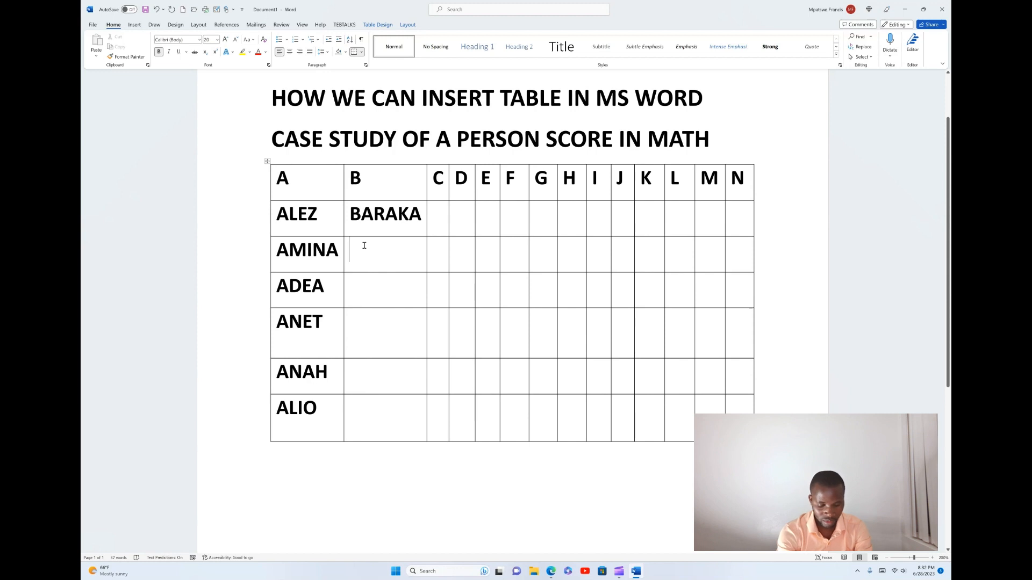
type("BEN")
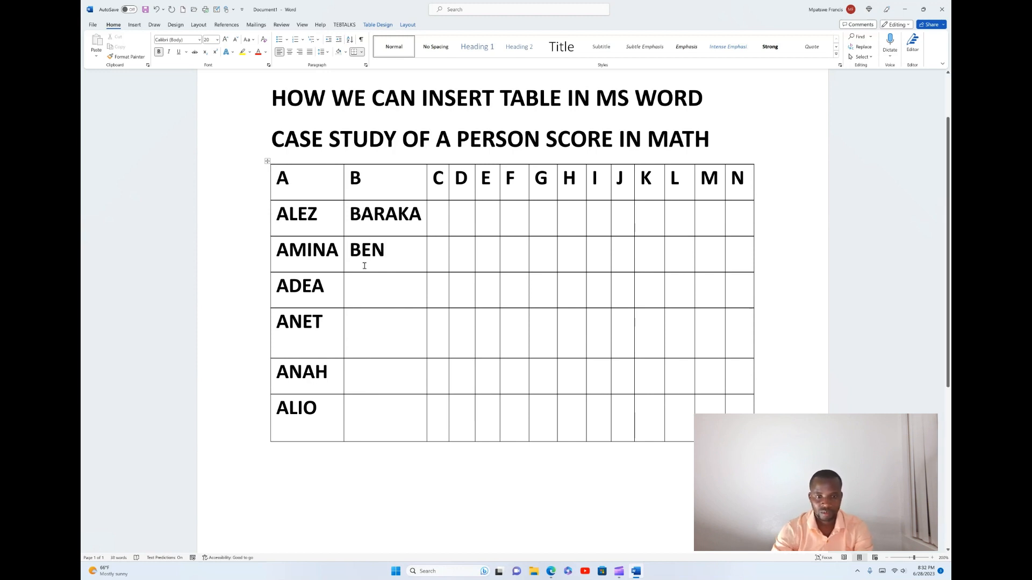
- Fill the remaining four cells of column B with further first names starting with B, in capitals
left_click(367, 290)
type("BELLY")
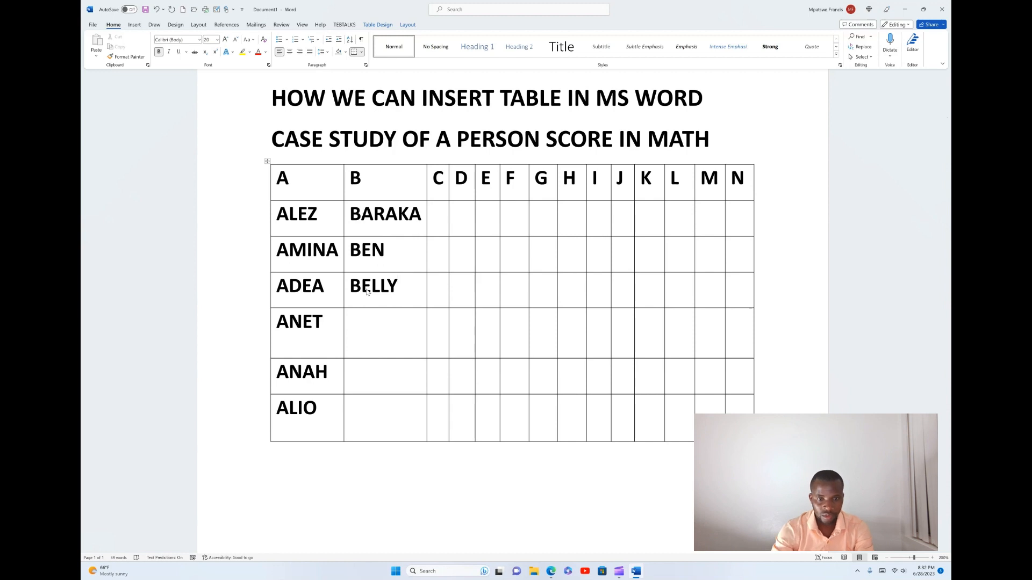
left_click(361, 318)
type("BANAS")
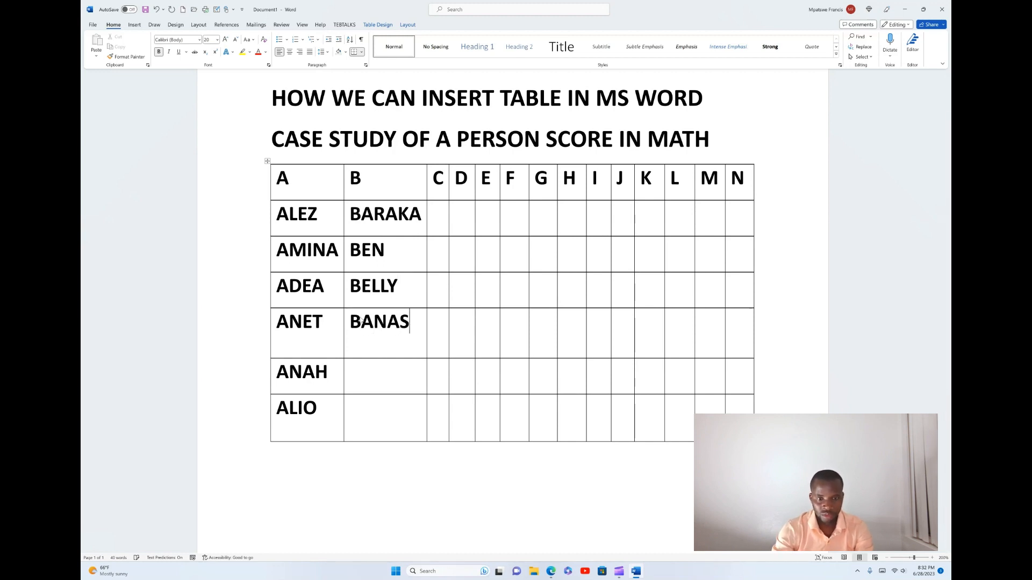
left_click(379, 373)
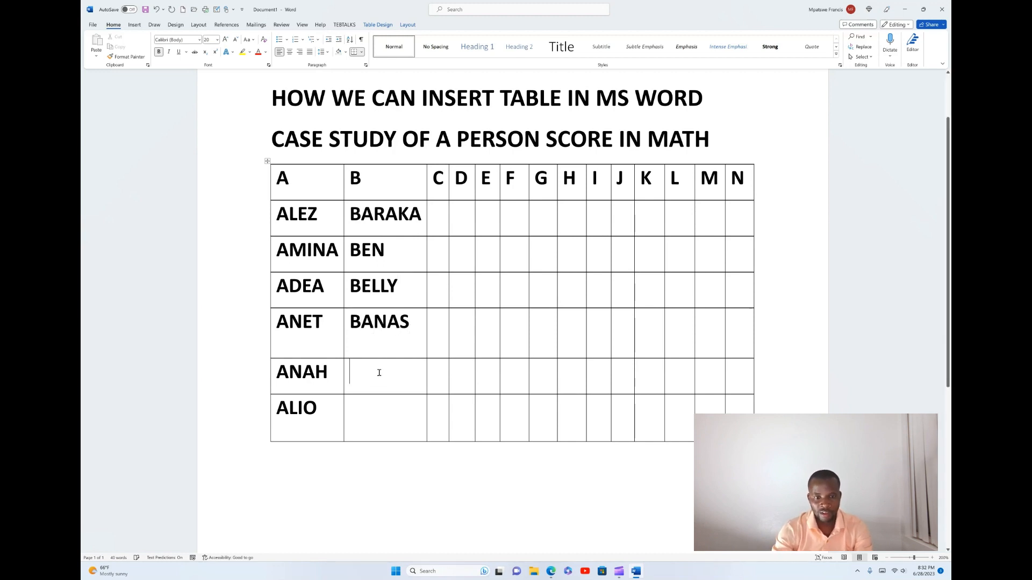
type("BE")
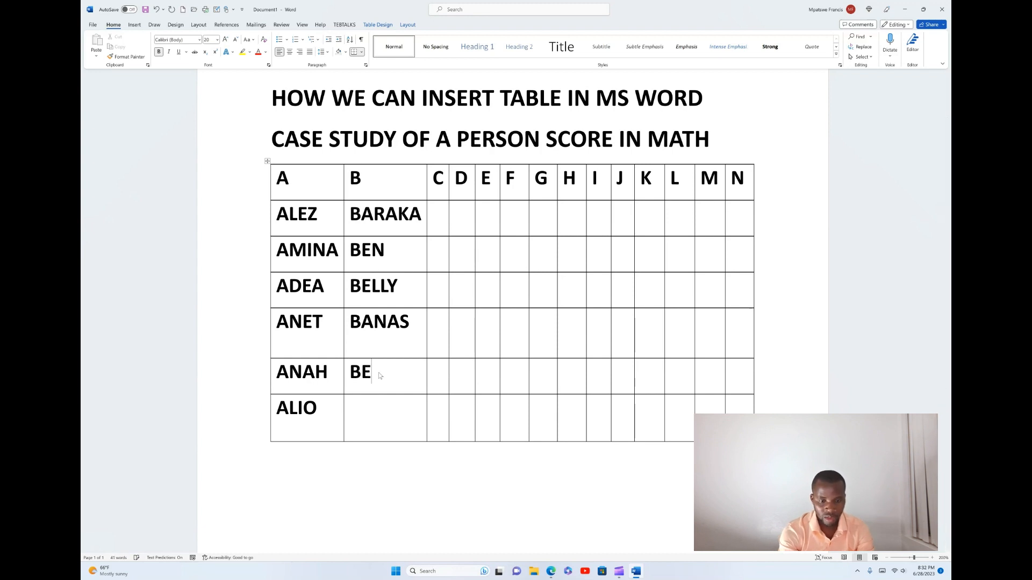
type("NA")
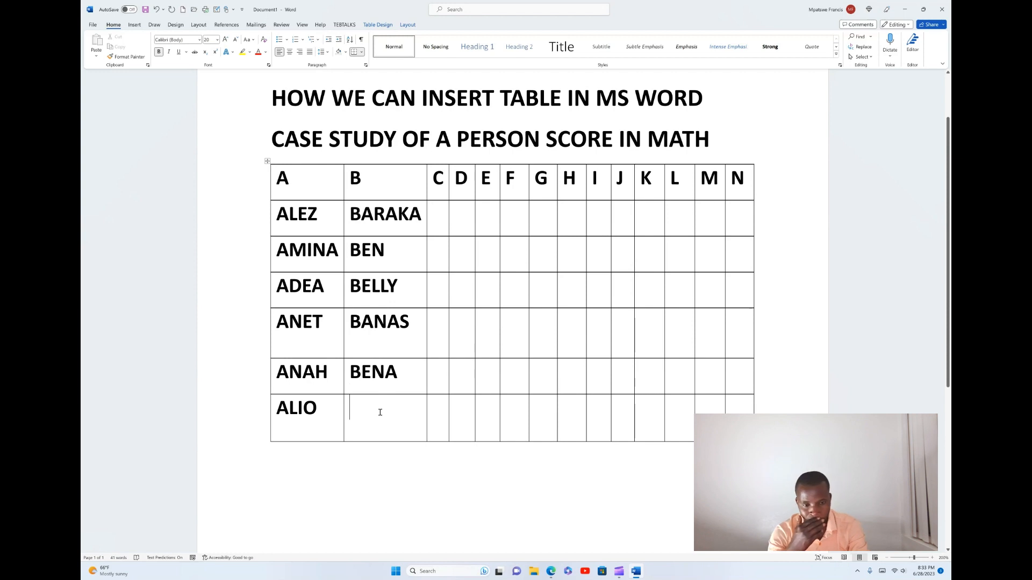
type("BYLON")
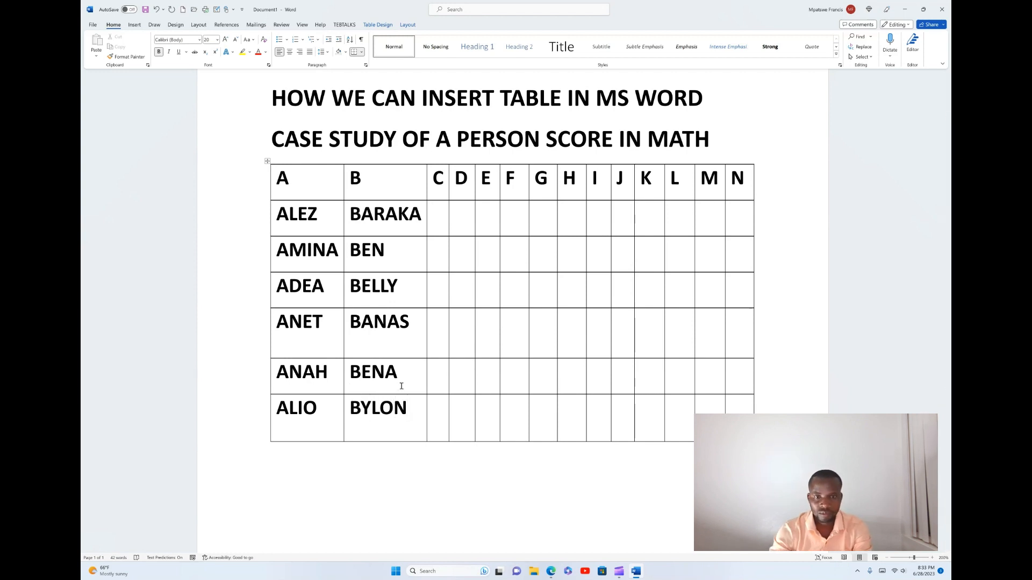
- Enter names starting with C in the first three cells below heading C, in capitals
left_click(438, 213)
type("CHARL")
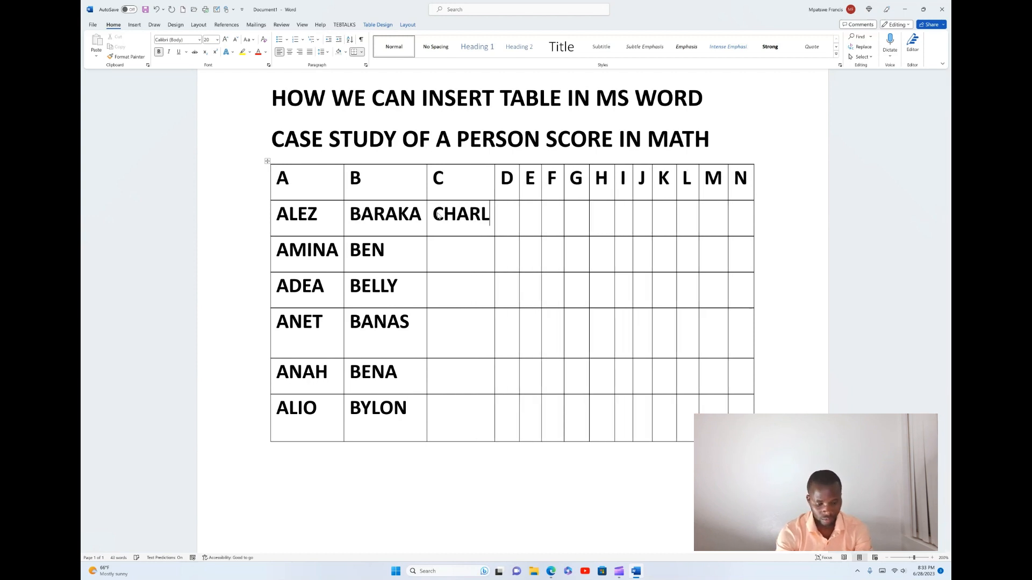
type("SE")
left_click(443, 271)
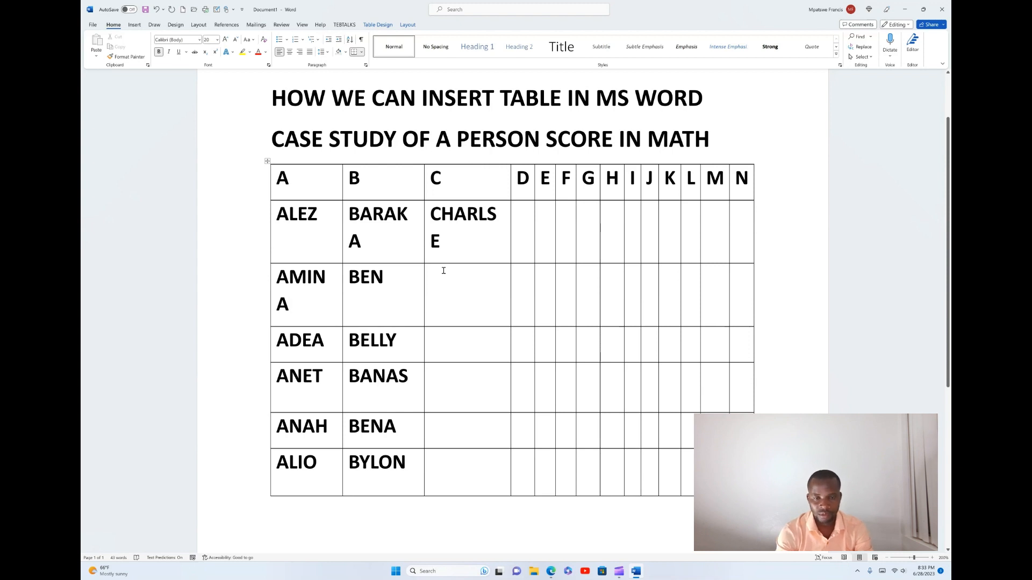
type("CLAIR")
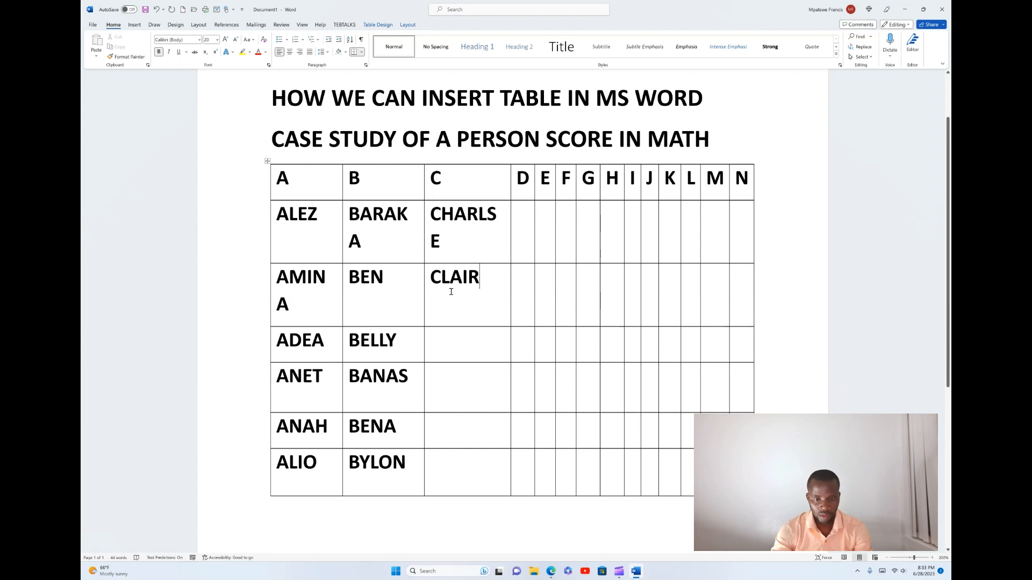
left_click(465, 338)
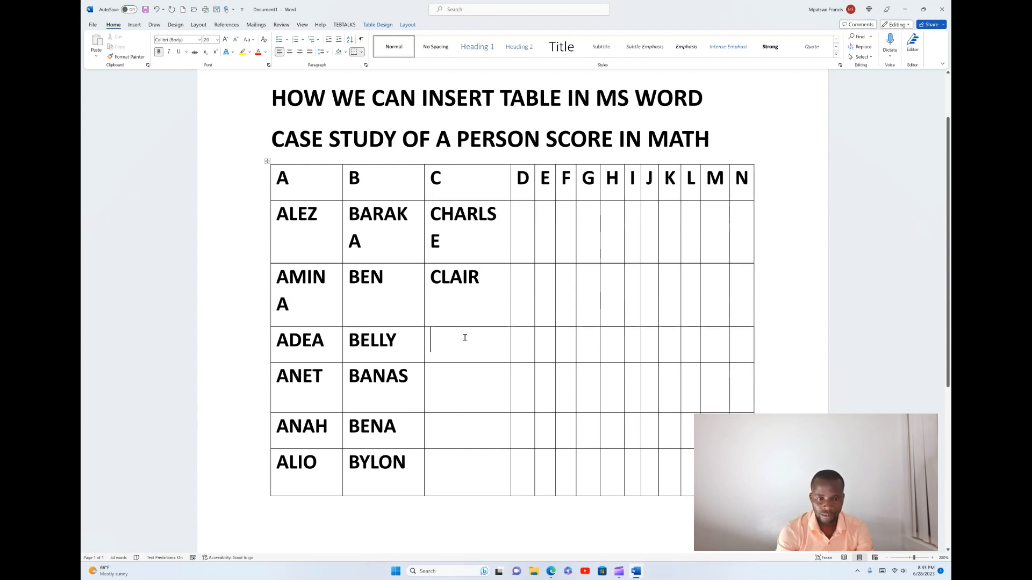
type("CLEAR")
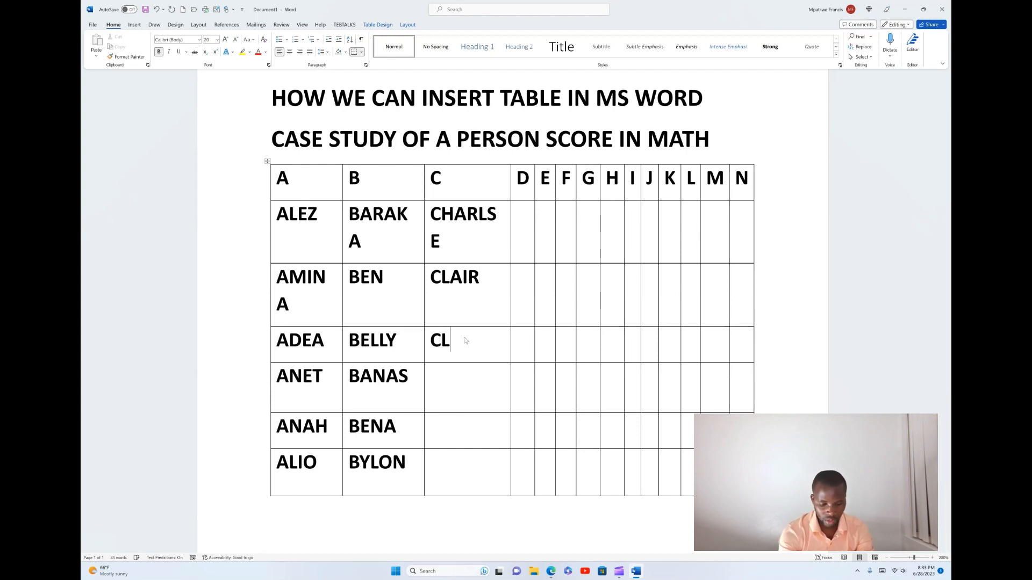
- Fill the last three cells of column C with CAT, CUP and CUT
left_click(466, 369)
type("CAT")
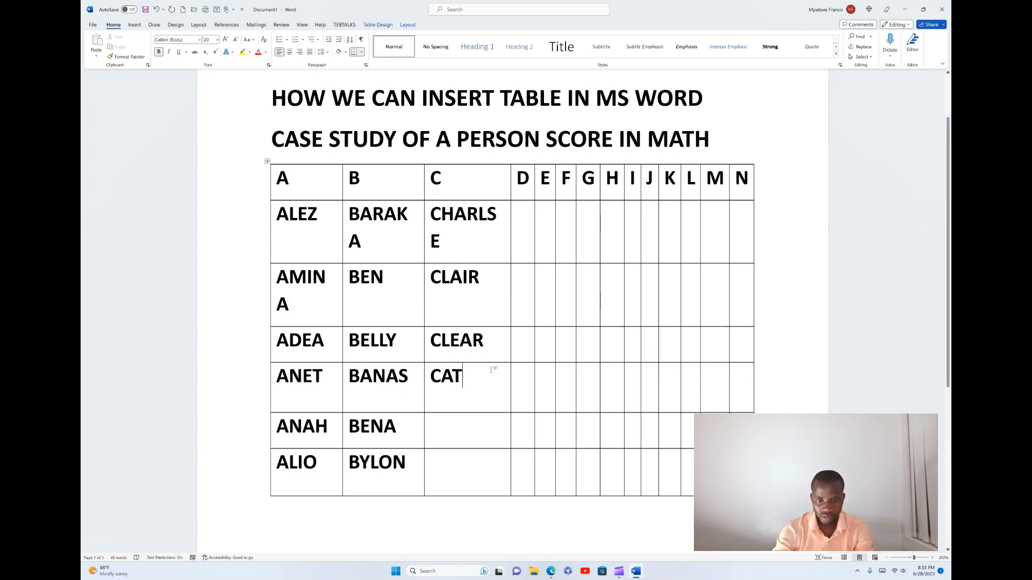
left_click(469, 433)
type("CUP")
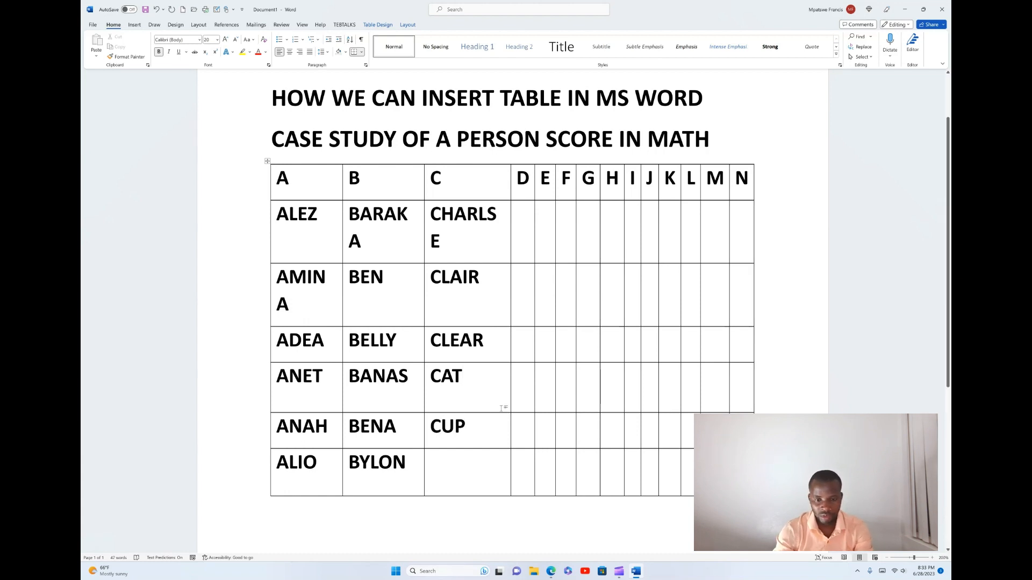
left_click(460, 475)
type("CUT")
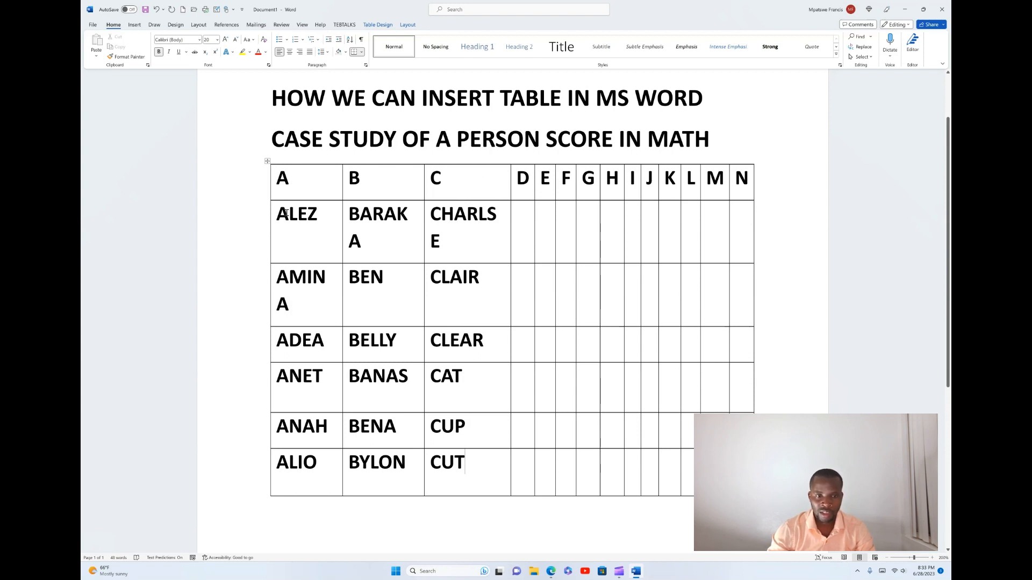
- Remove bold from all the entries below headings A, B and C and change their case to Capitalize Each Word
left_click_drag(281, 211, 546, 484)
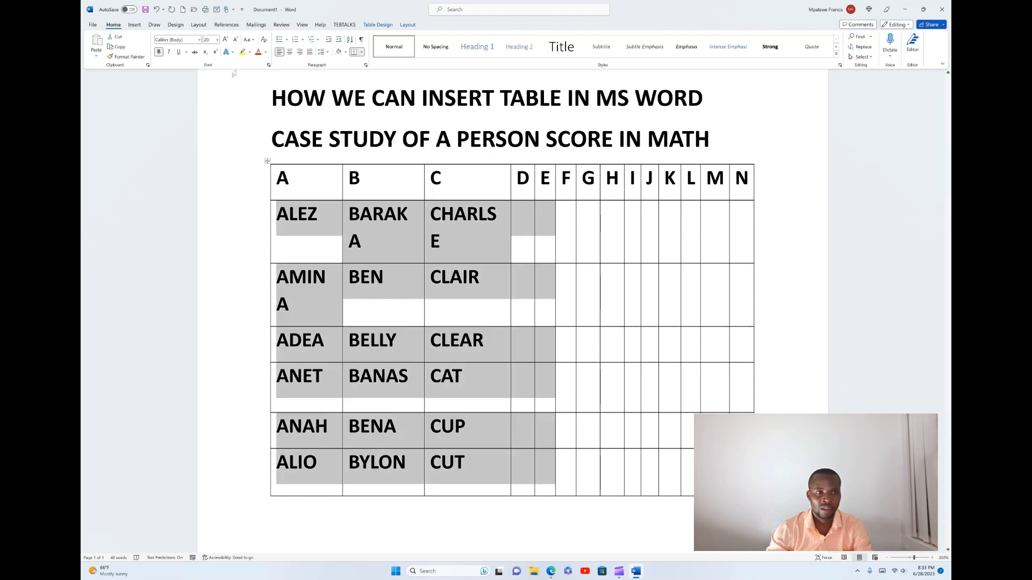
left_click(159, 54)
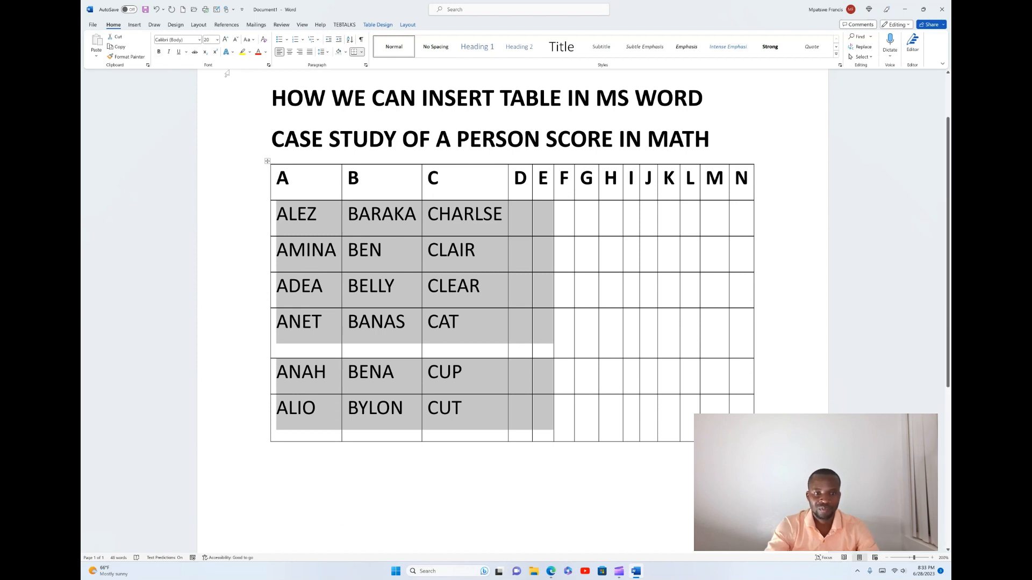
left_click(249, 40)
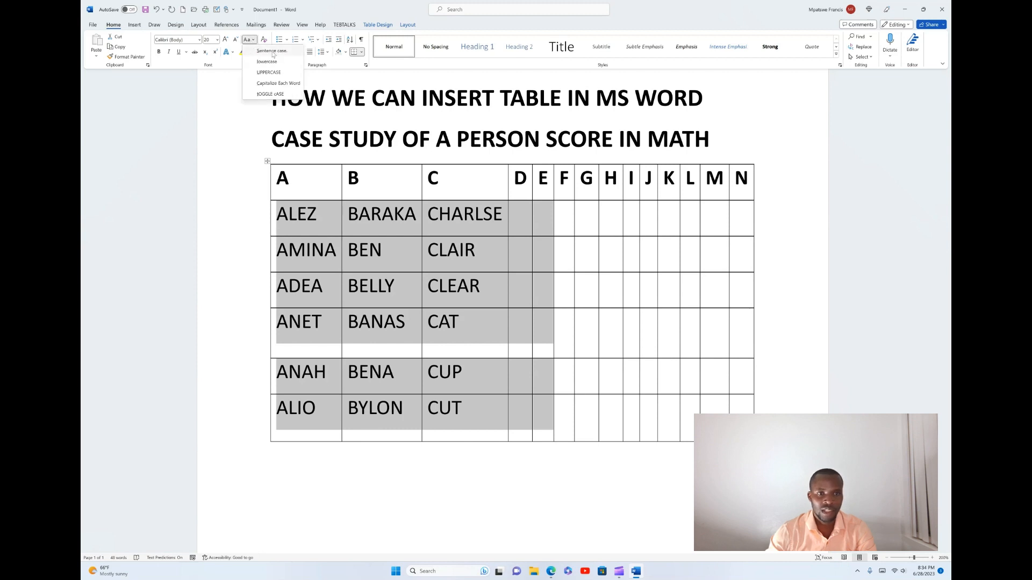
left_click(287, 84)
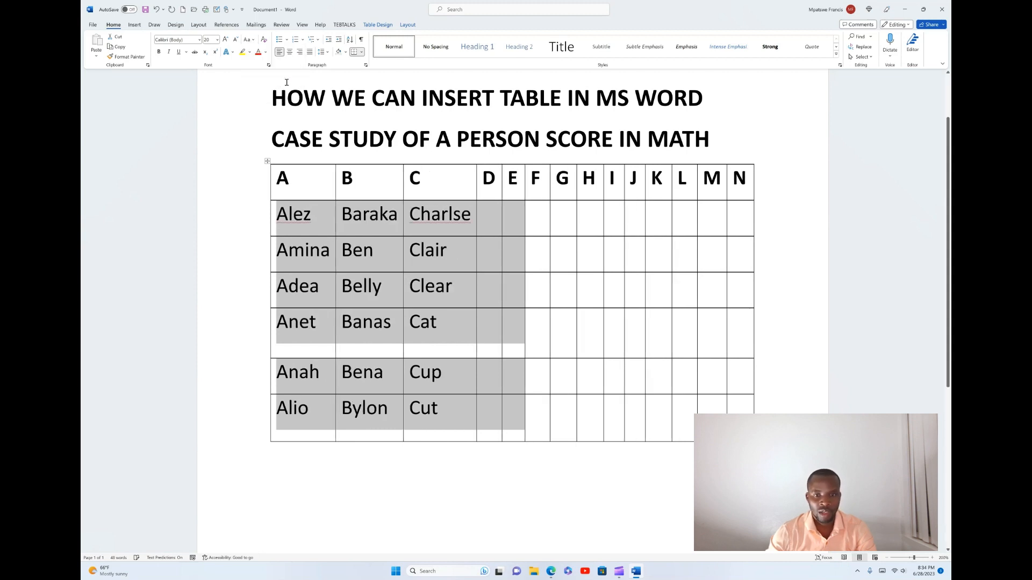
- Correct the misspelled name in column C's first entry with the suggested spelling, and add column A's first name to the dictionary
right_click(457, 222)
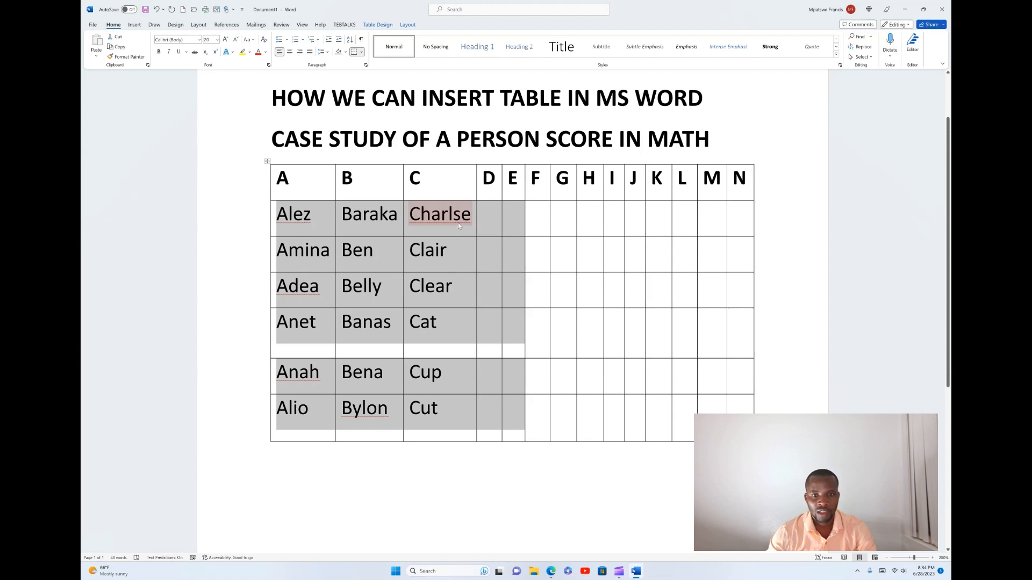
left_click(419, 247)
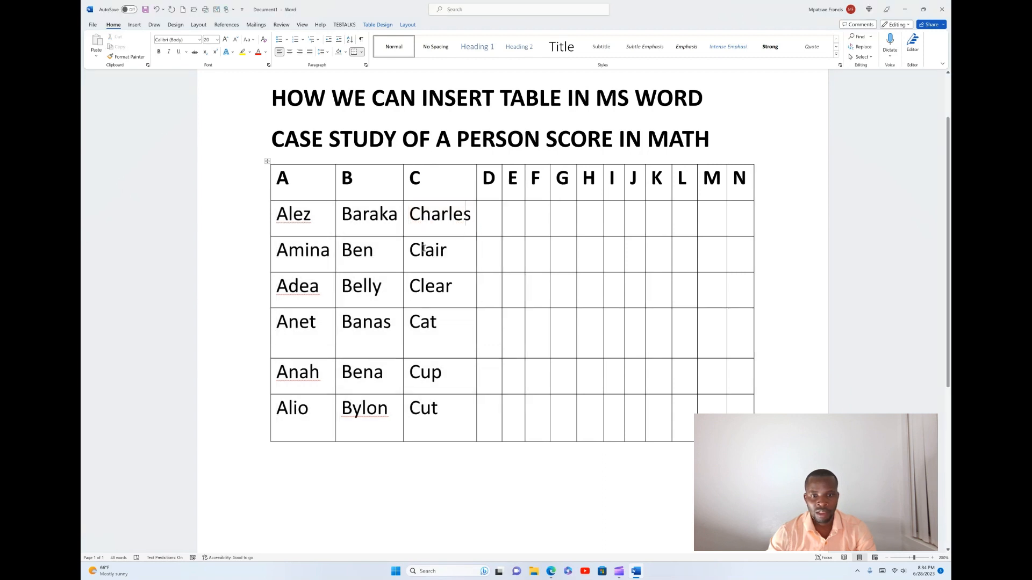
right_click(290, 218)
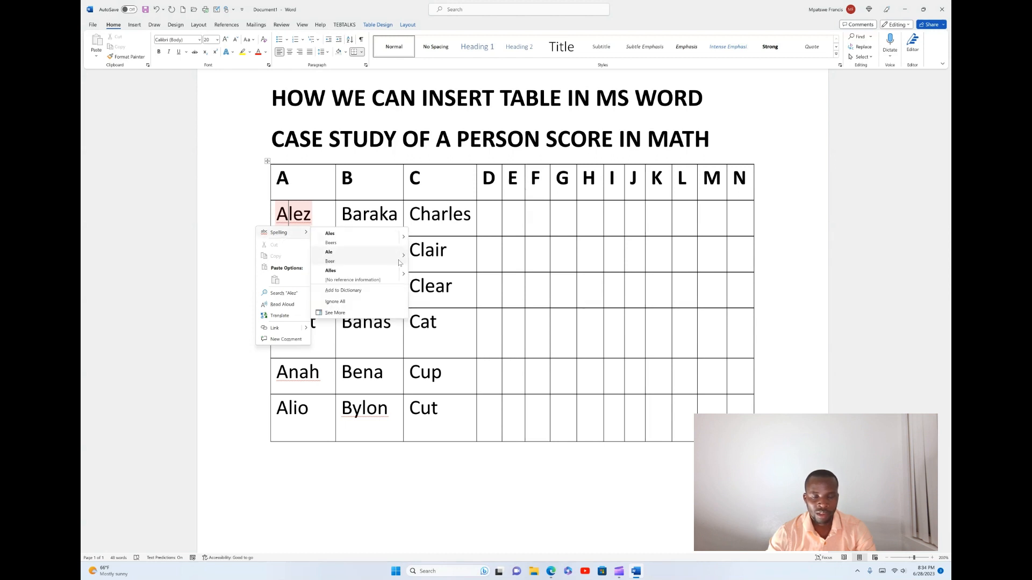
left_click(361, 291)
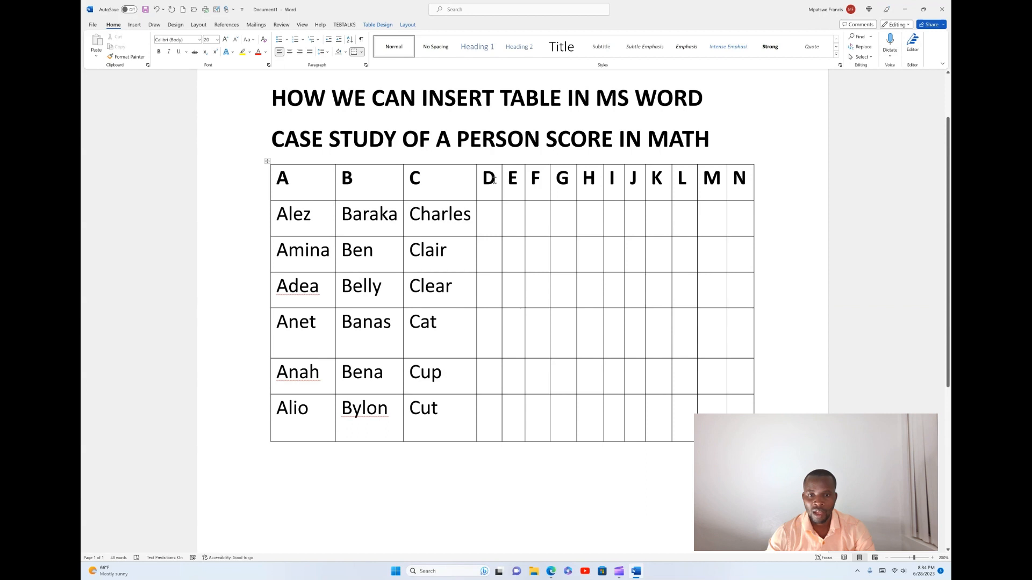
- Delete the empty columns D through N from the table
left_click_drag(489, 178, 764, 410)
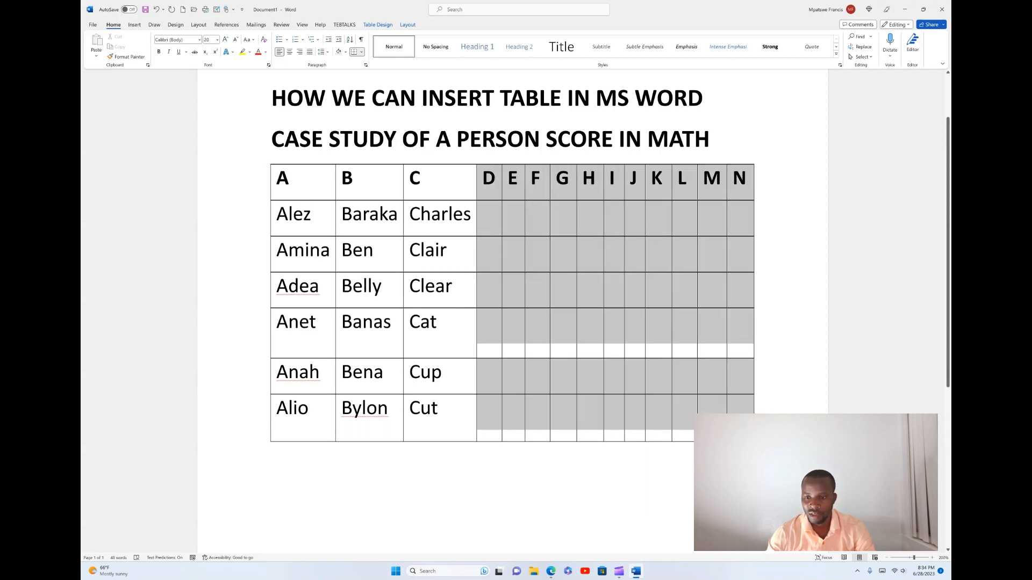
left_click(555, 285)
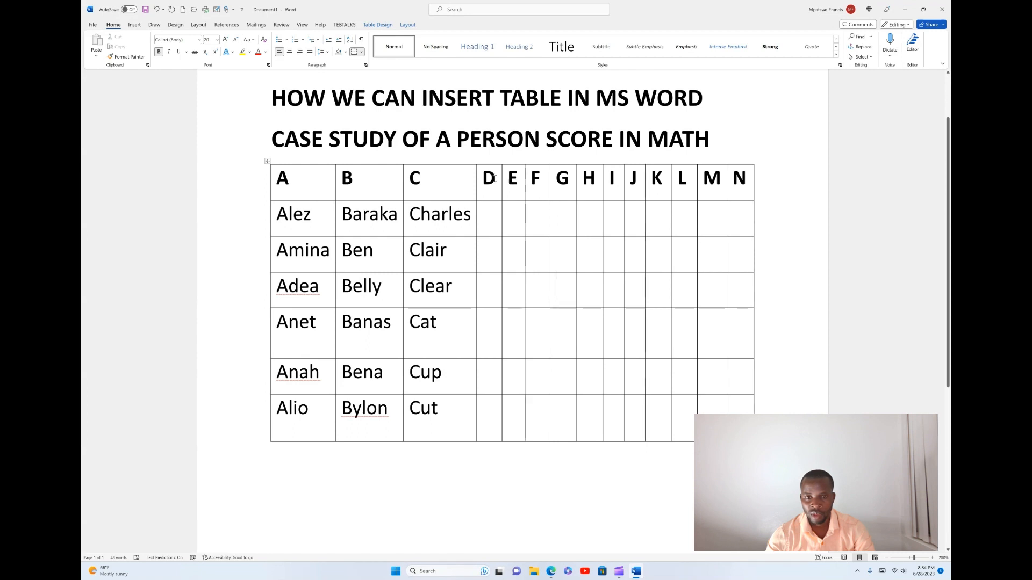
left_click_drag(499, 181, 745, 425)
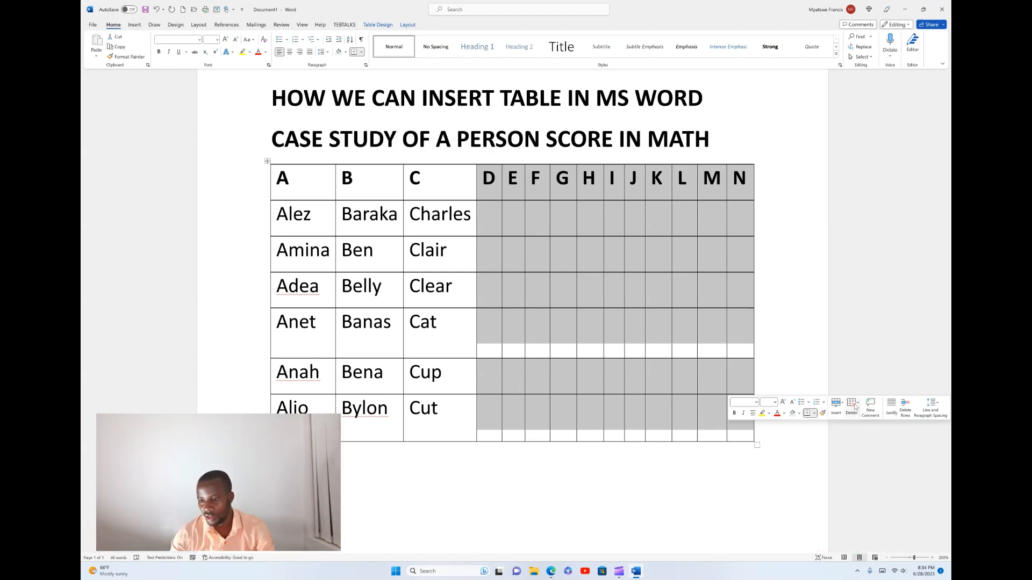
left_click(854, 407)
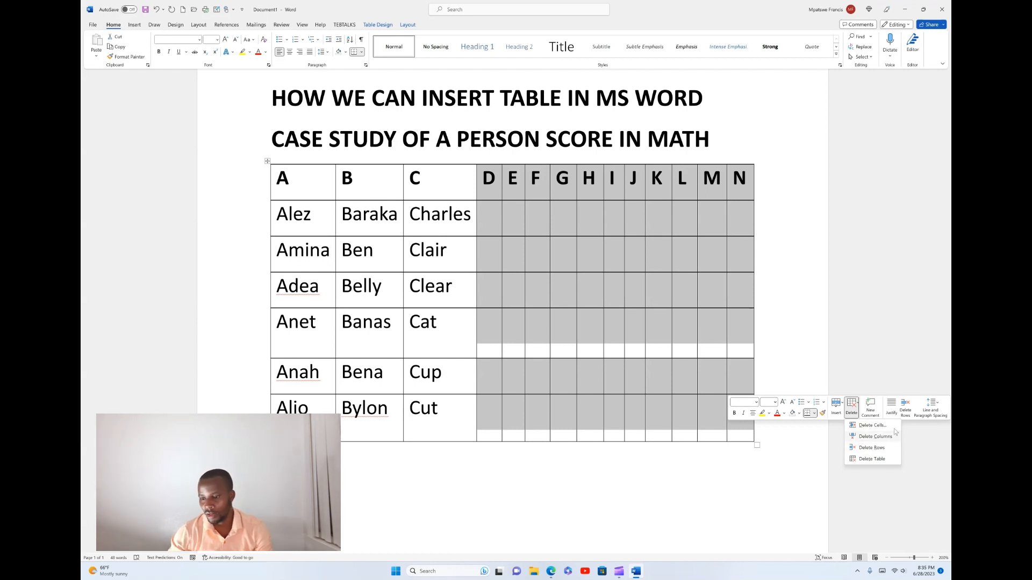
left_click(876, 436)
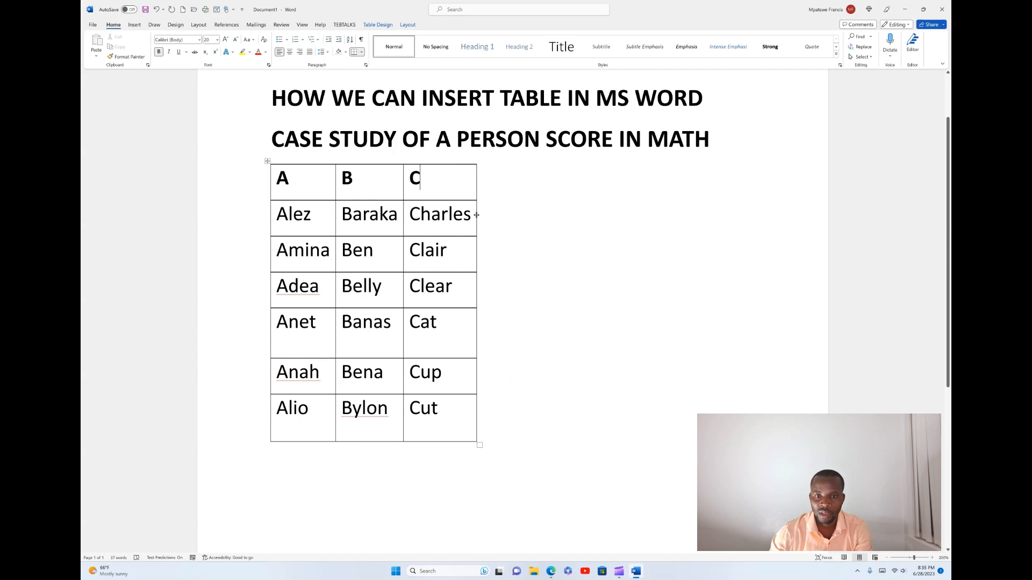
- Widen columns C, B and A so the table extends to slightly beyond the end of the title lines
left_click_drag(476, 215, 726, 258)
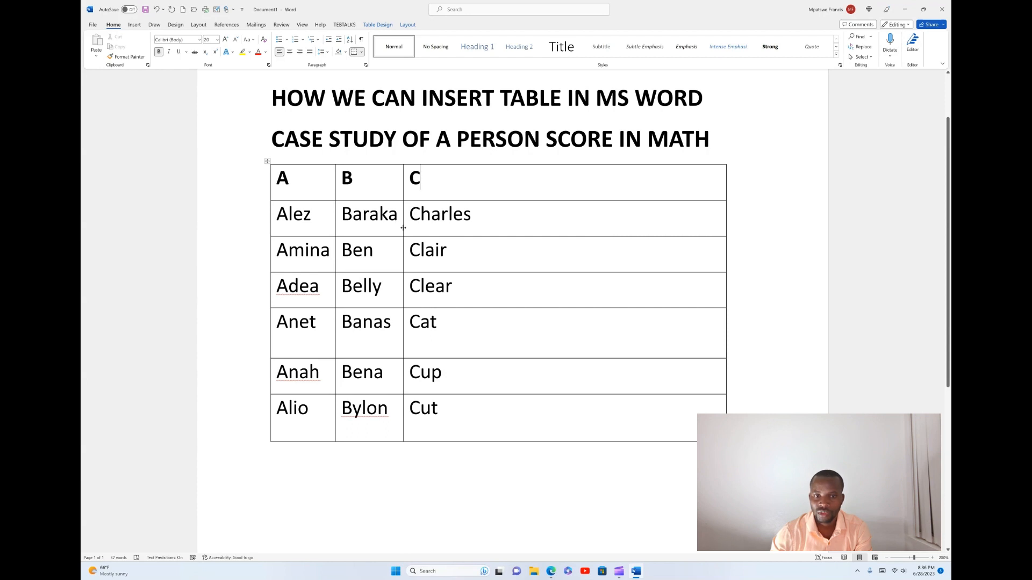
left_click_drag(403, 228, 570, 239)
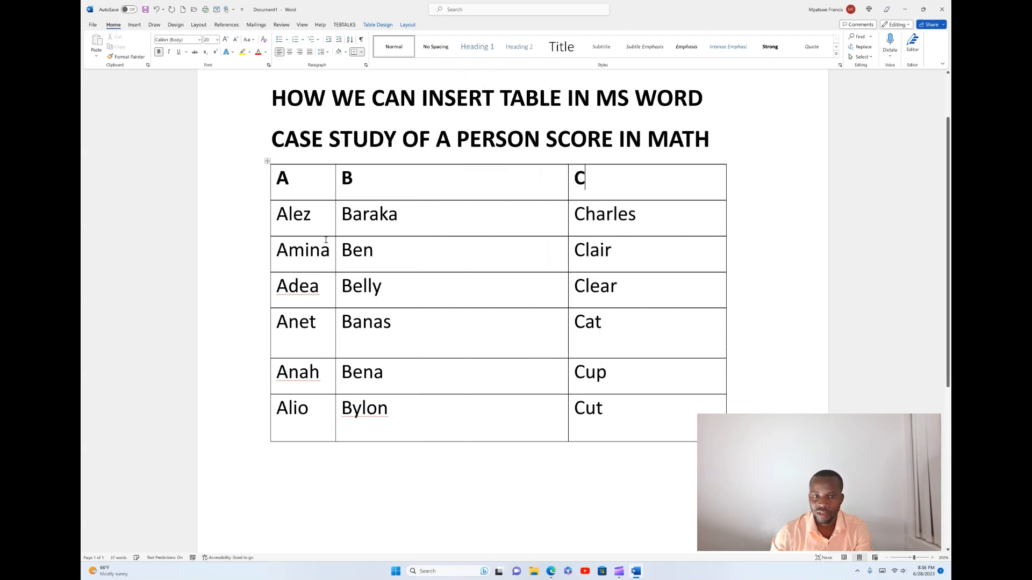
left_click_drag(336, 224, 406, 231)
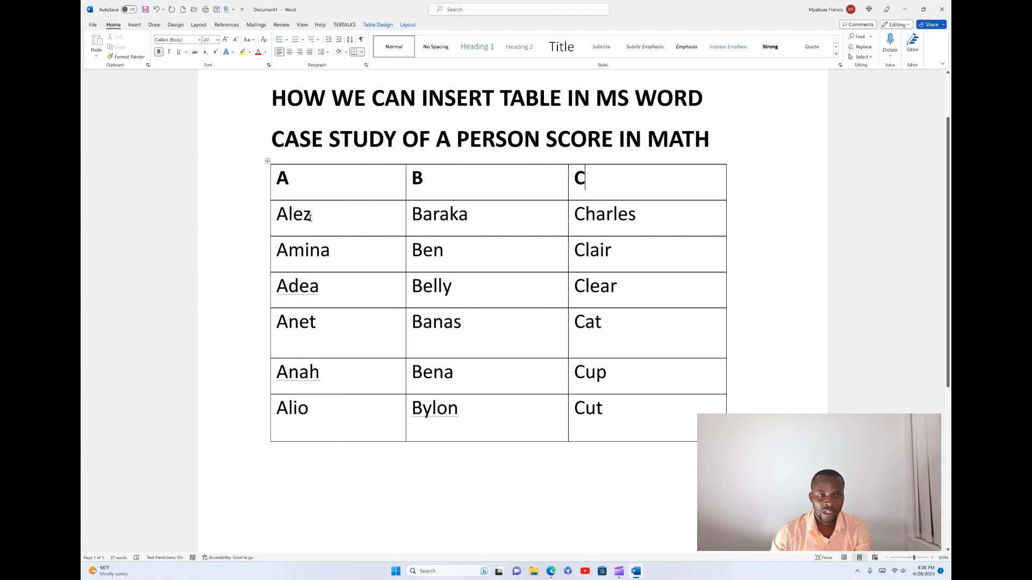
- Add "(34," directly after the name in the first cell below heading A
left_click(319, 204)
type("9")
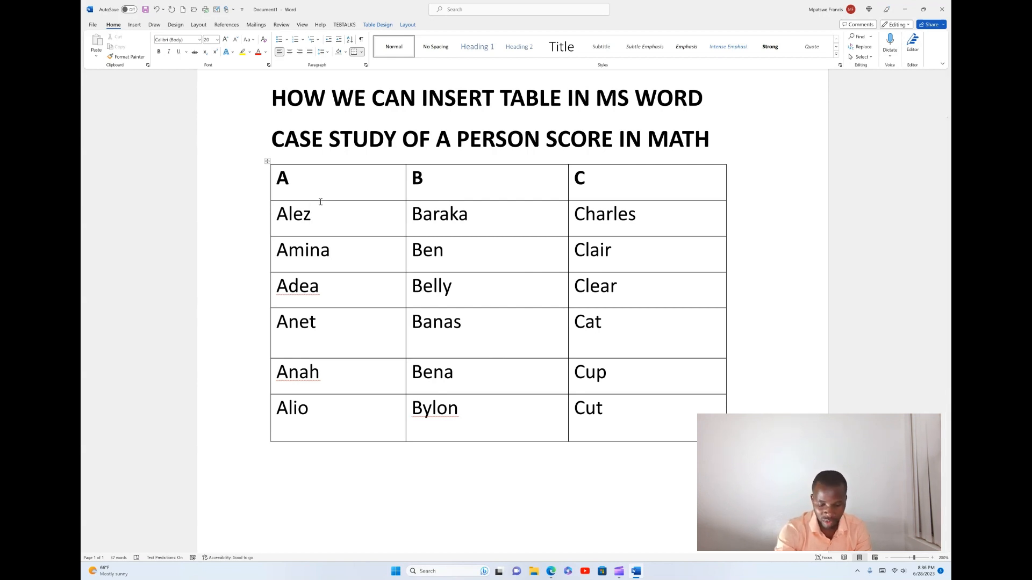
type("(34")
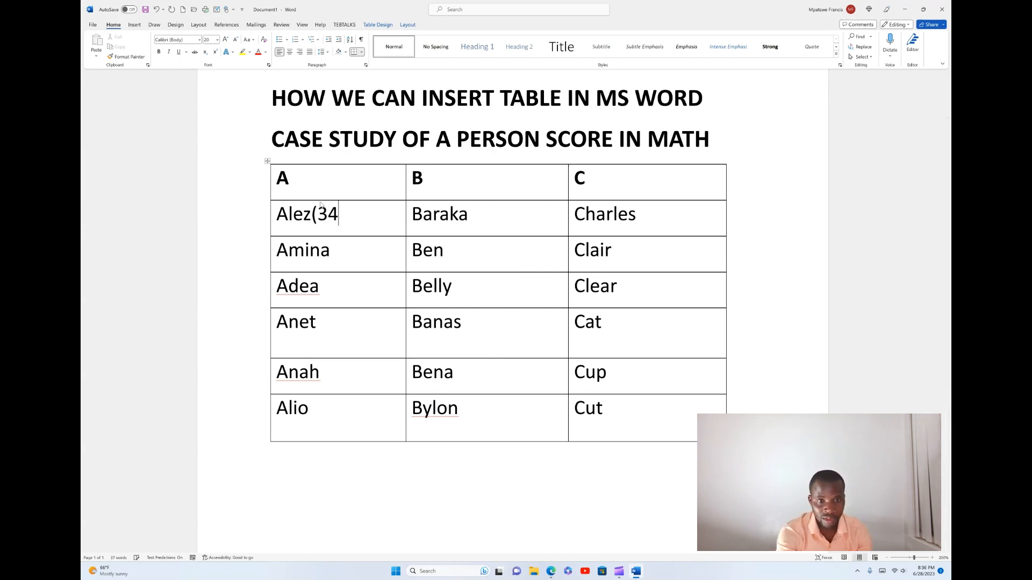
type(",")
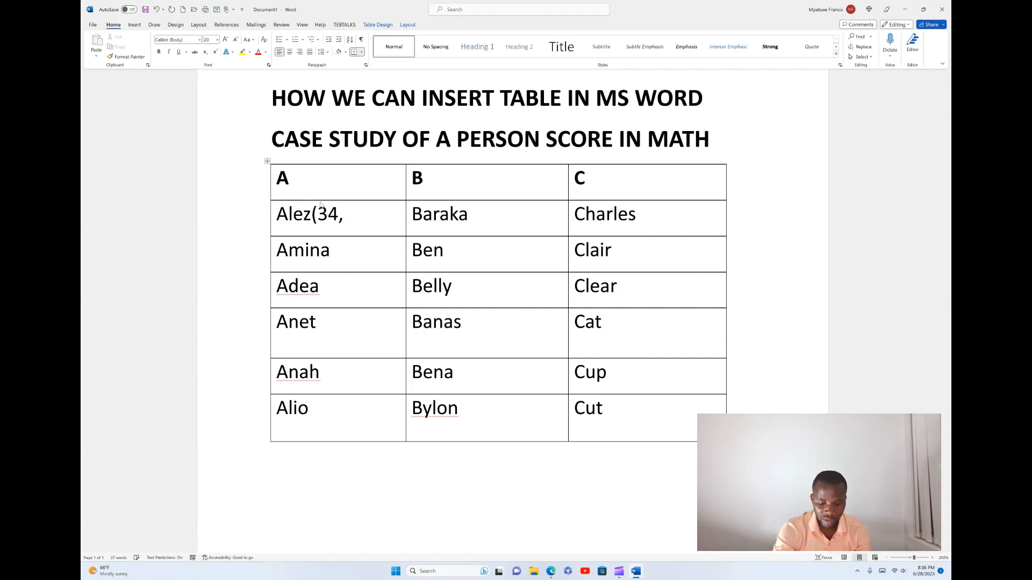
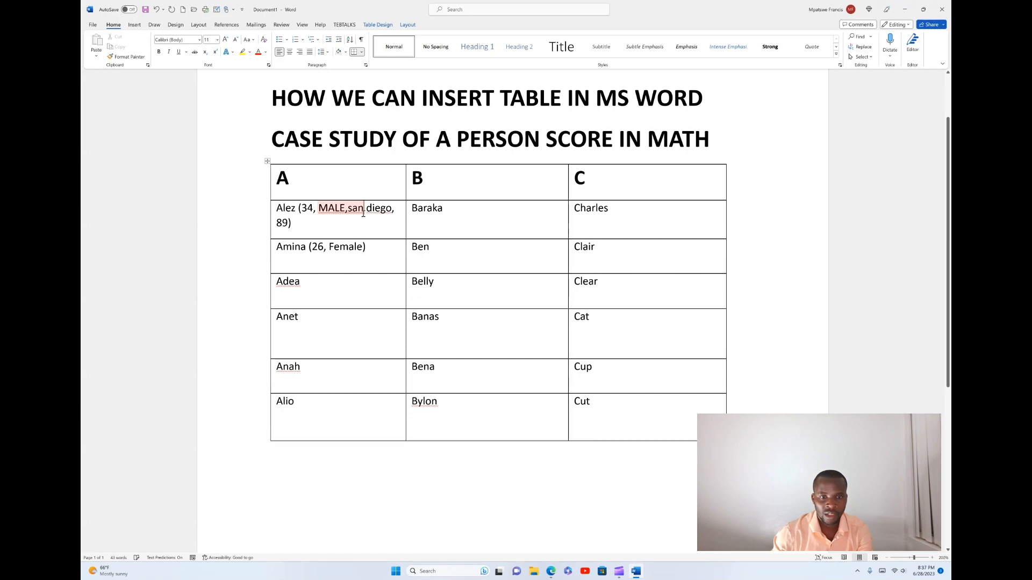
- Correct the spelling in the first cell below heading A to "MALE, San" and "Diego" using the suggestions
right_click(364, 214)
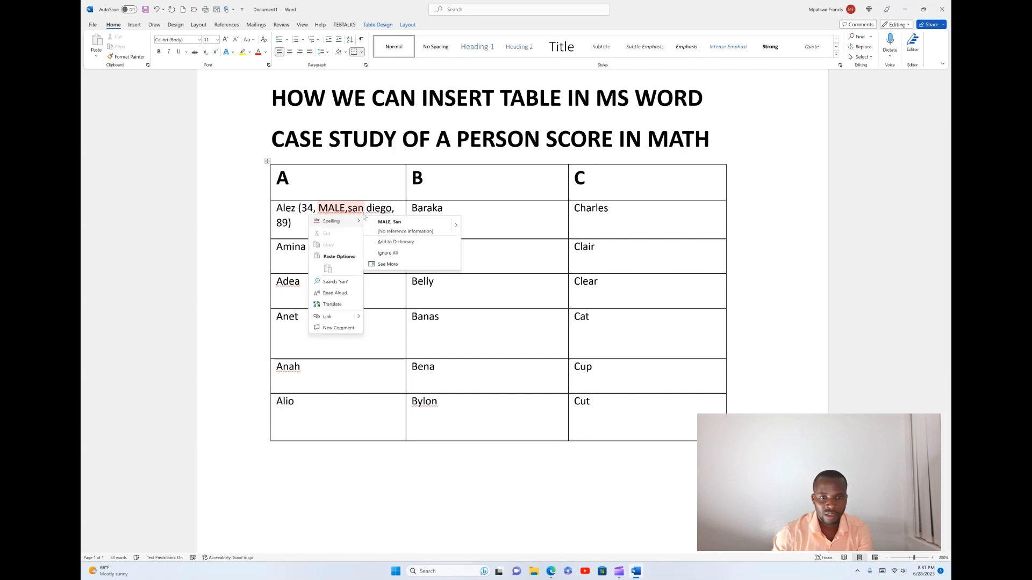
left_click(391, 227)
right_click(383, 208)
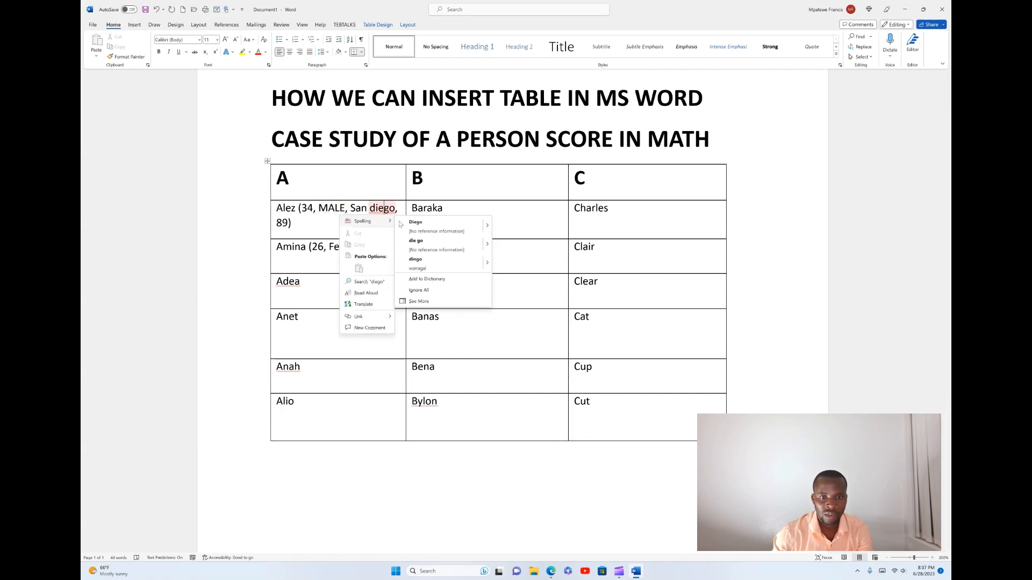
left_click(417, 225)
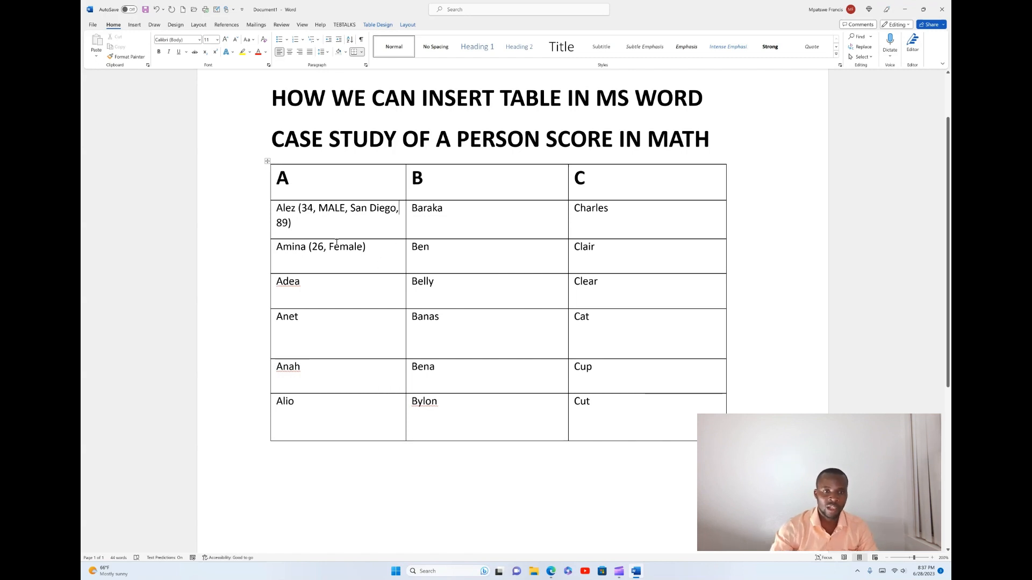
- Draw three vertical lines with Draw Table through the first cell below heading B, splitting it into four cells
left_click(289, 176)
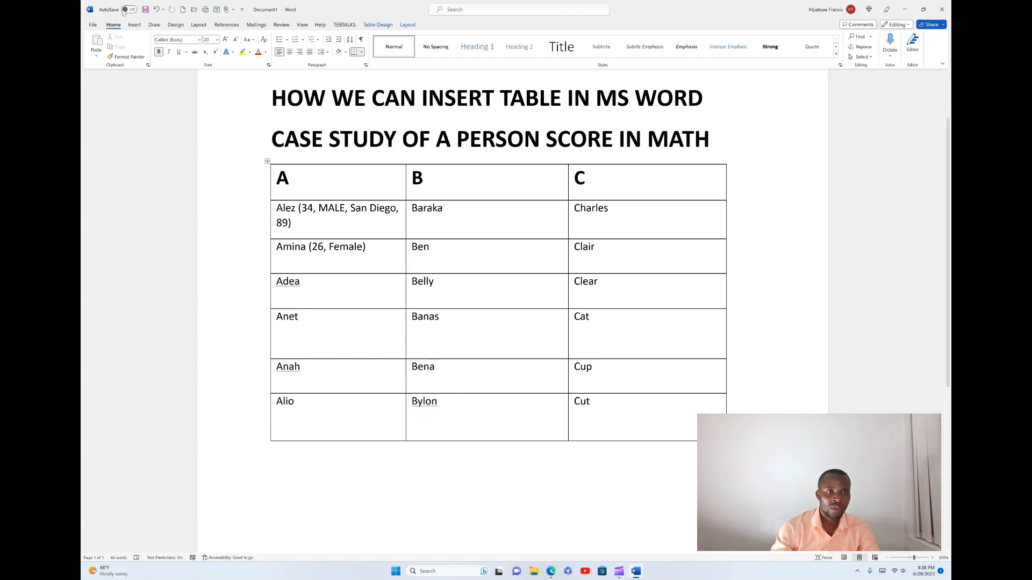
left_click(134, 25)
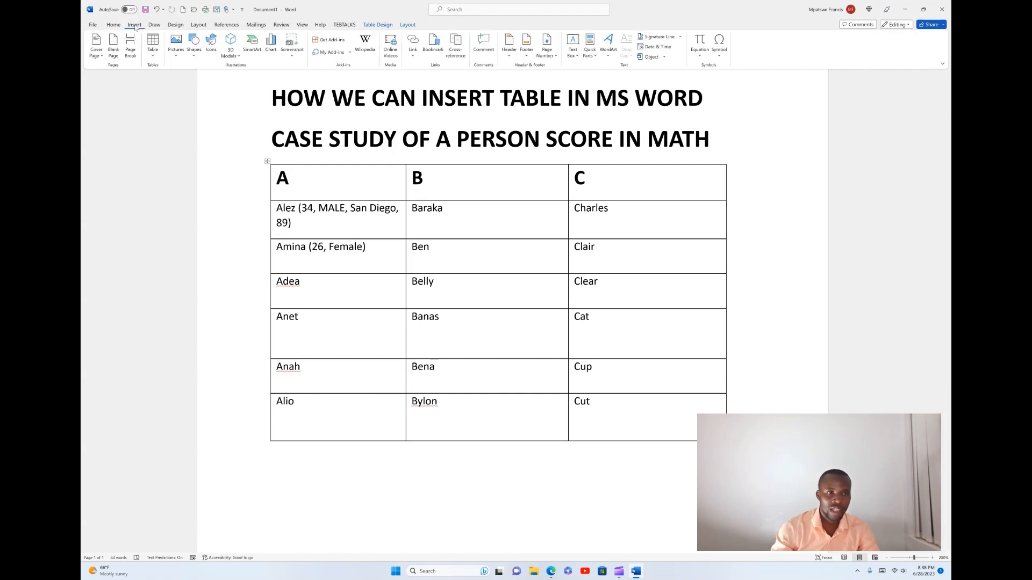
left_click(153, 47)
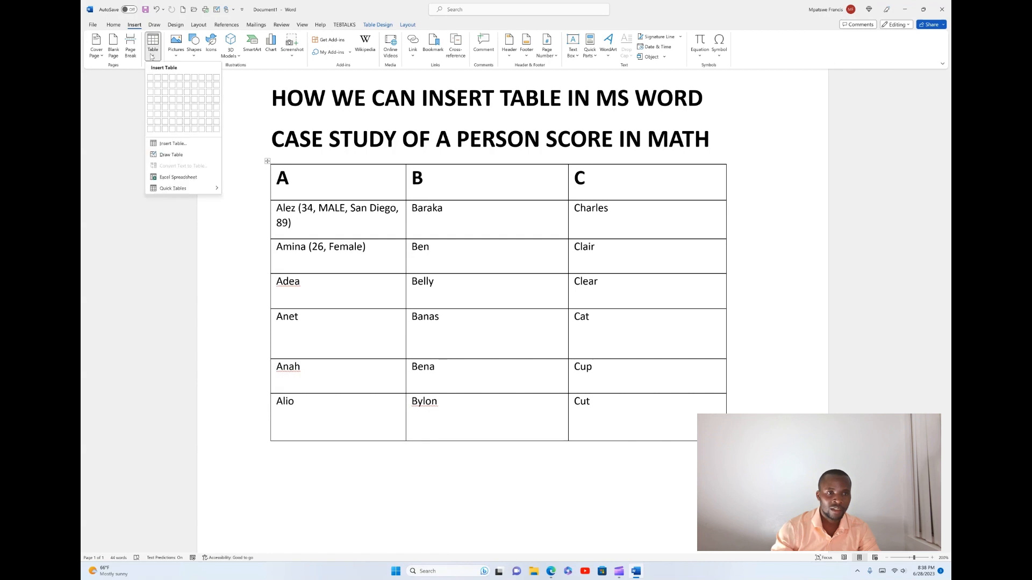
left_click(172, 155)
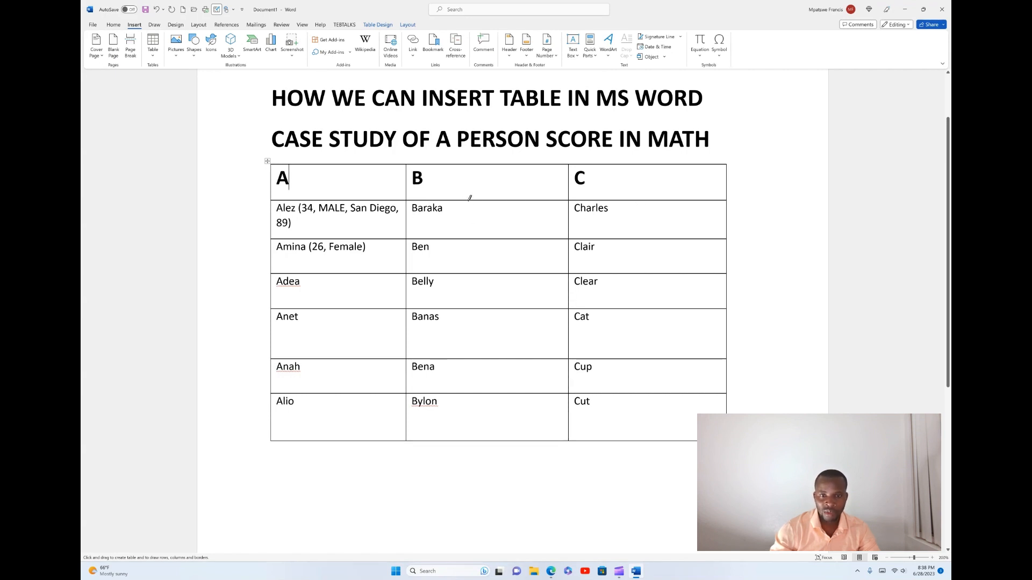
left_click_drag(465, 199, 467, 238)
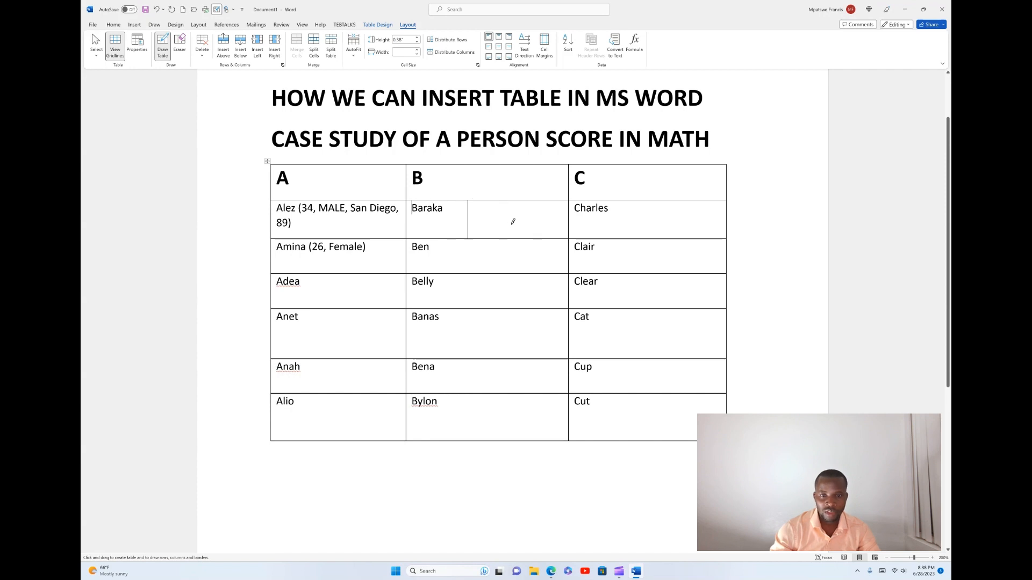
left_click_drag(525, 202, 522, 236)
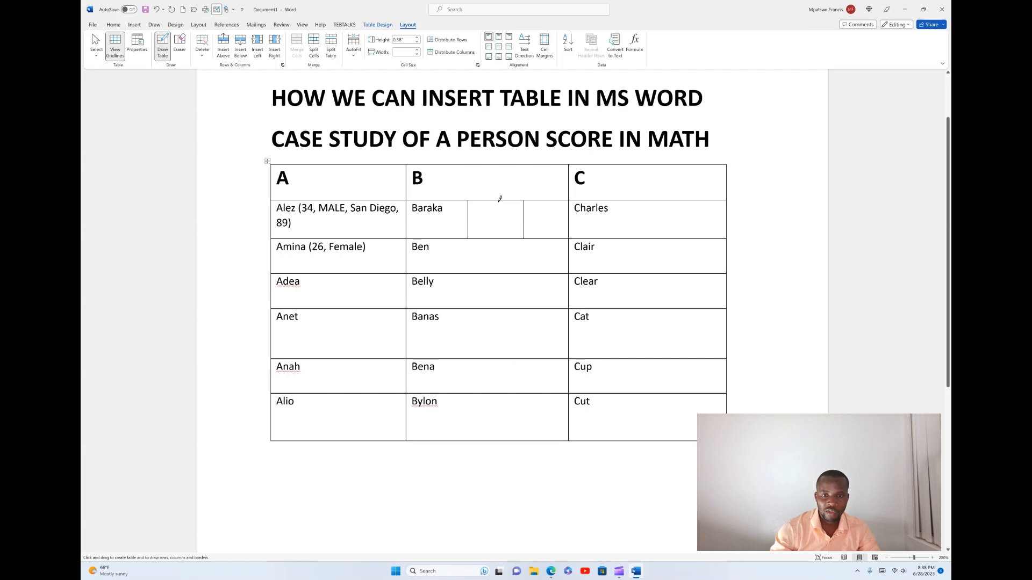
left_click_drag(499, 201, 500, 237)
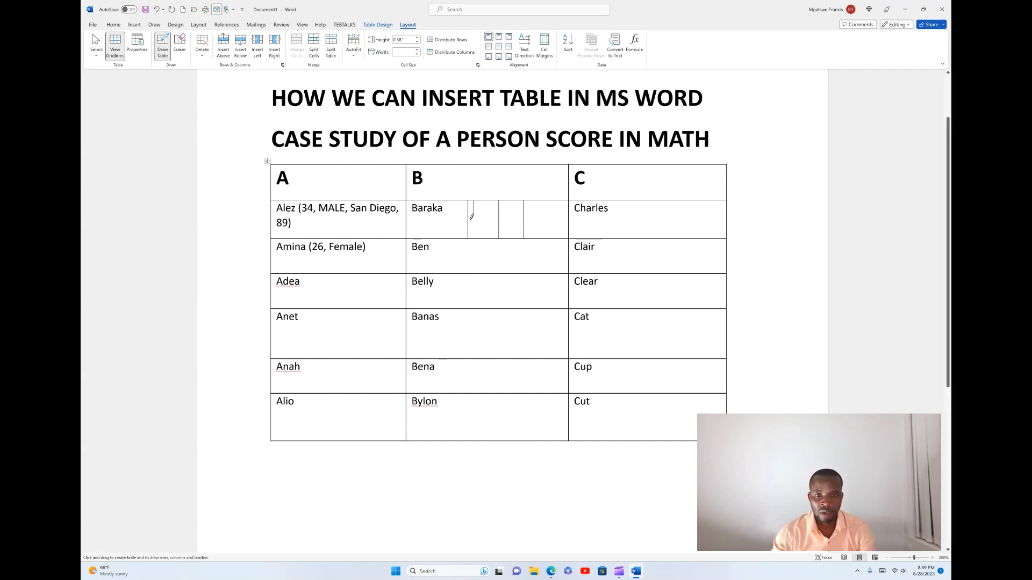
key("Escape")
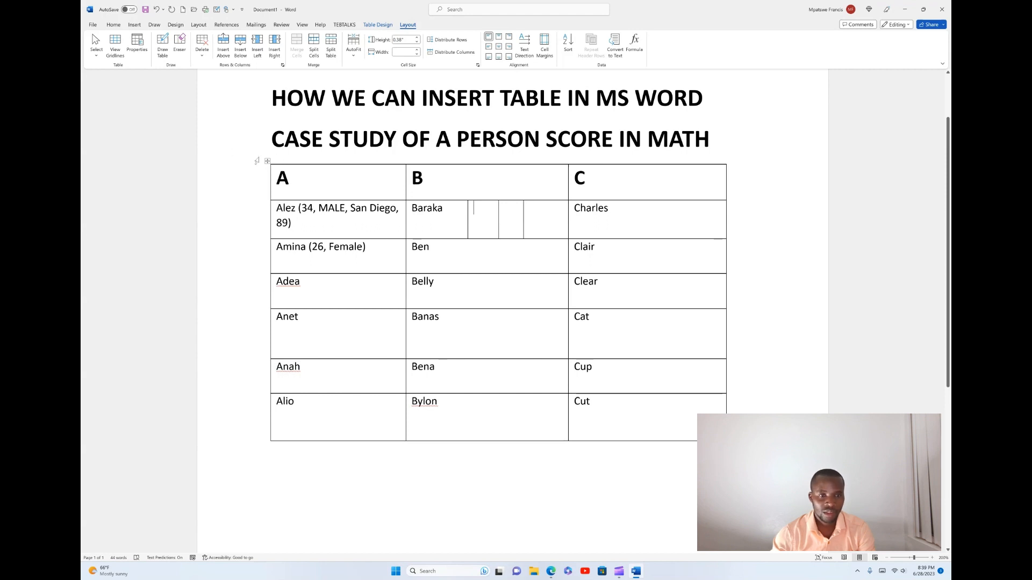
- Delete the entire table below the two title lines
left_click(268, 161)
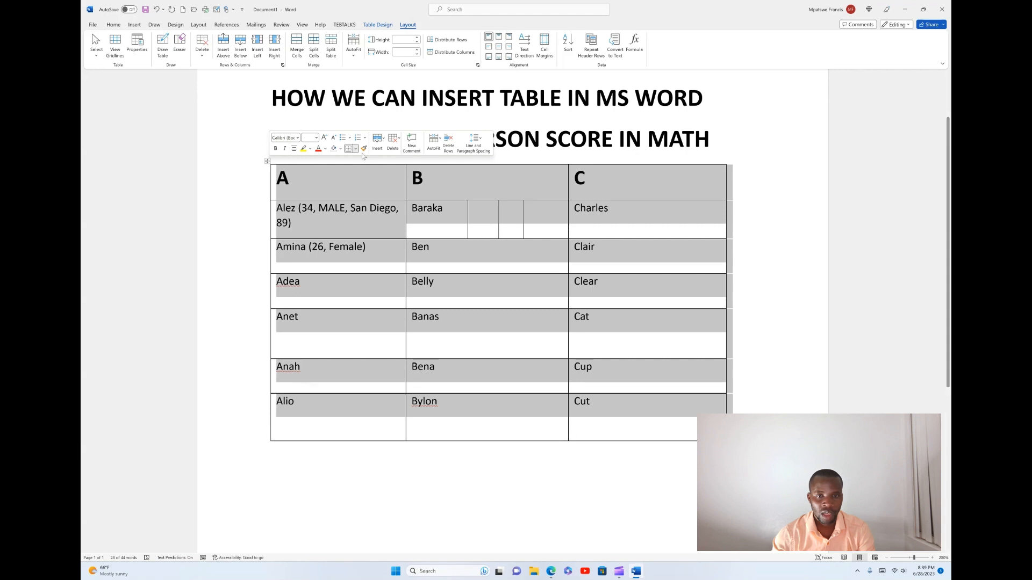
left_click(395, 146)
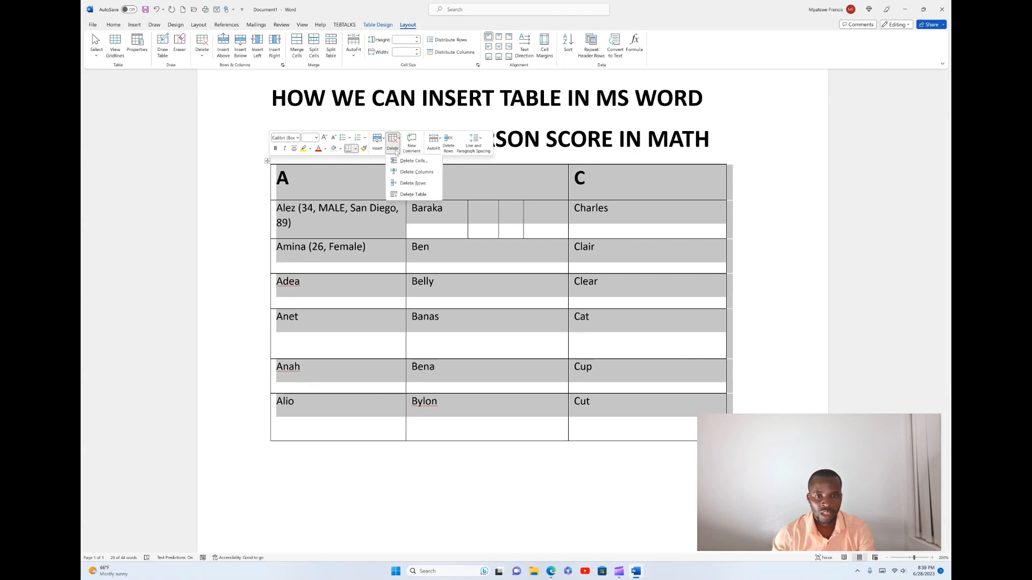
left_click(419, 196)
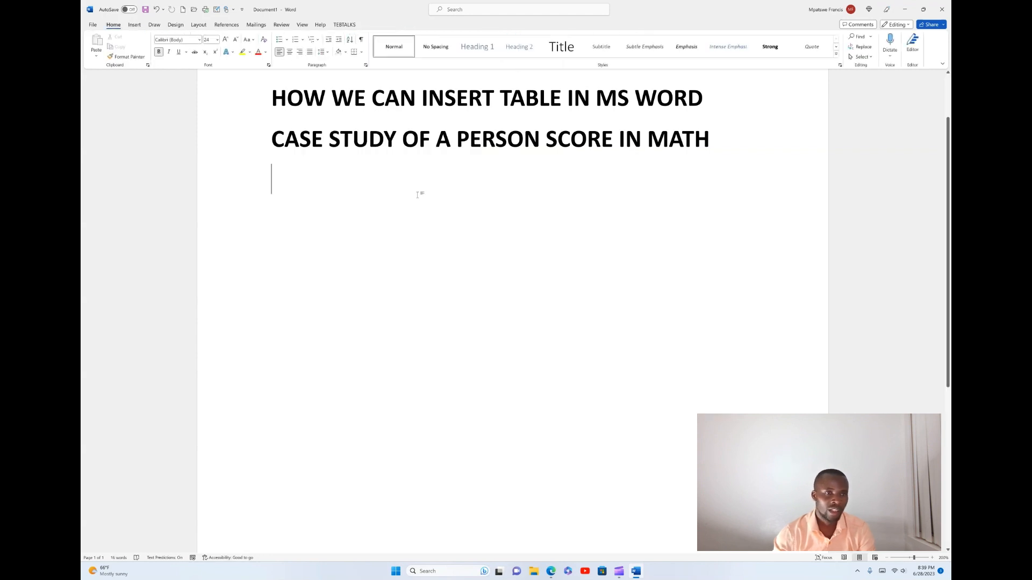
- Insert an embedded Excel spreadsheet below the title lines
left_click(136, 25)
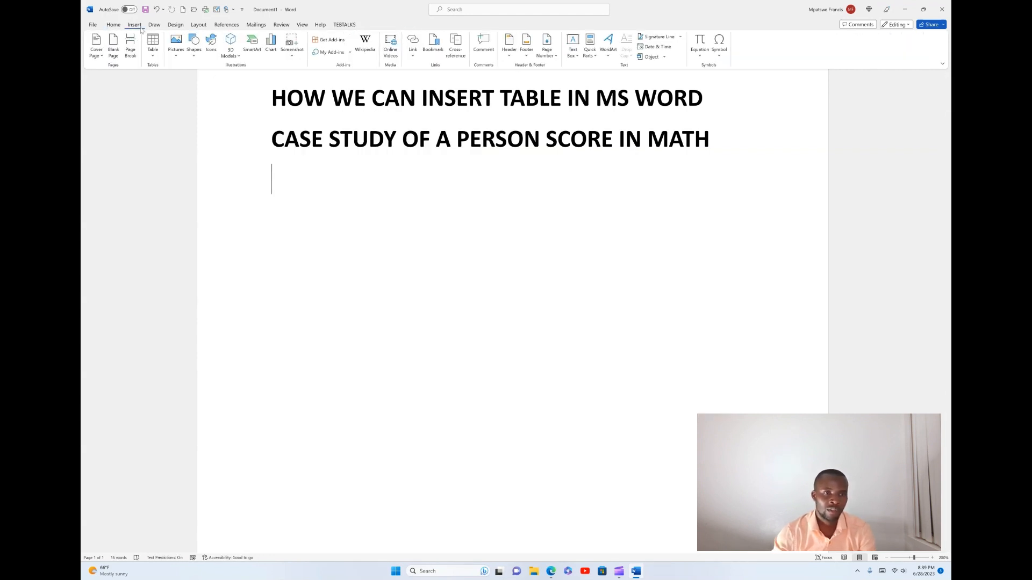
left_click(153, 54)
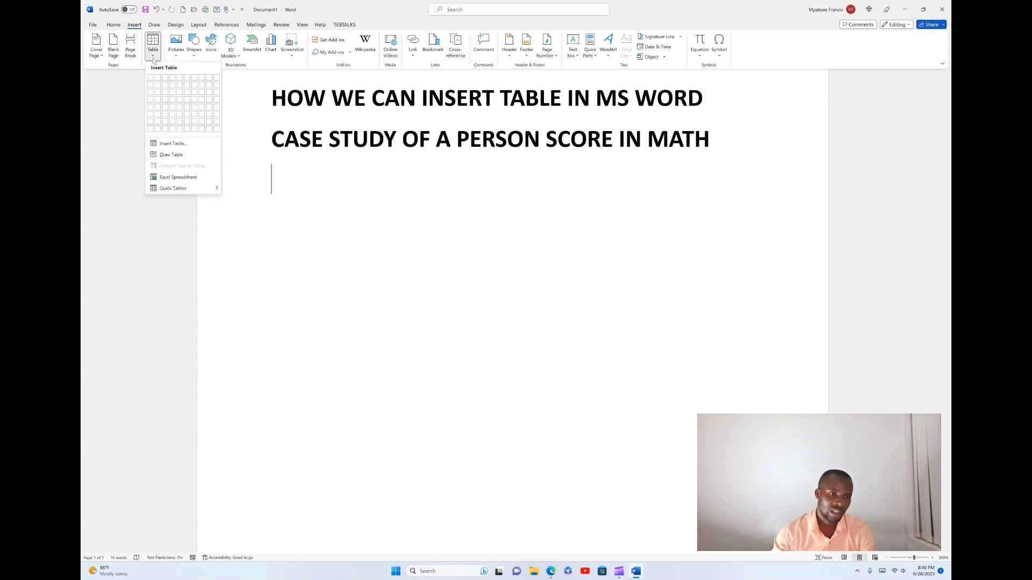
left_click(179, 178)
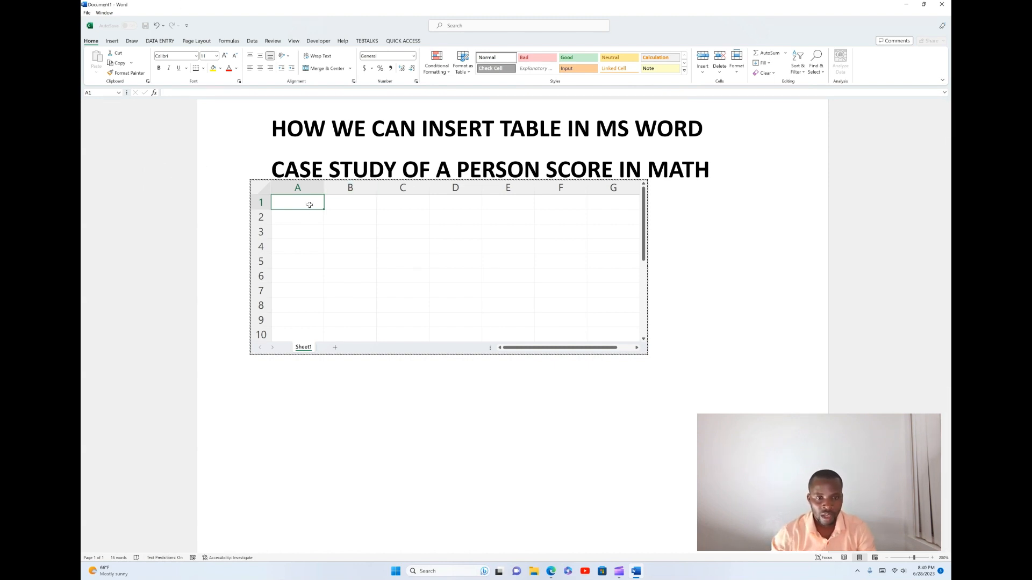
- Enter the headings "name", "math", "sst" and "eng" in cells A1 to D1 of the embedded sheet
type("na")
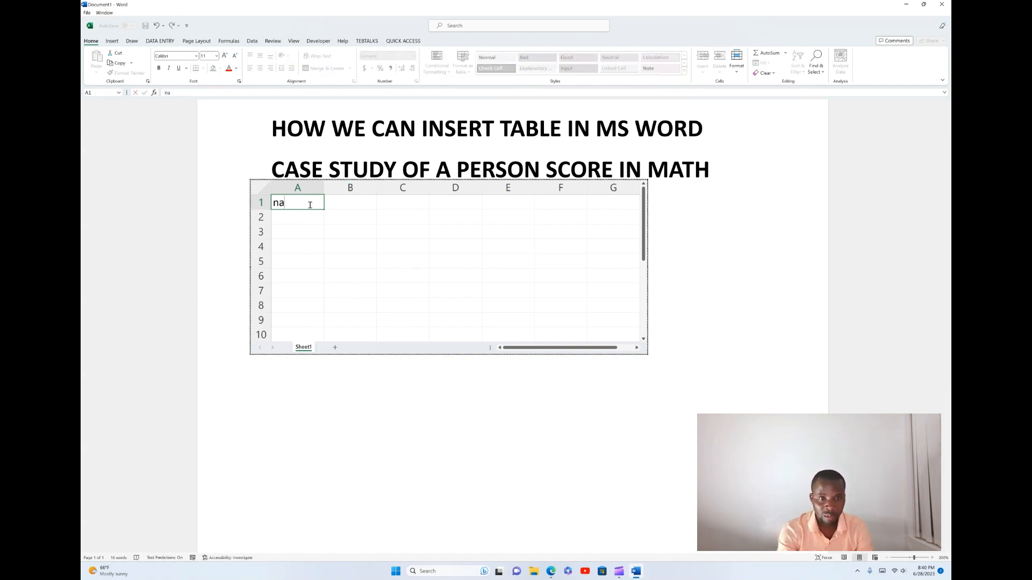
type("me")
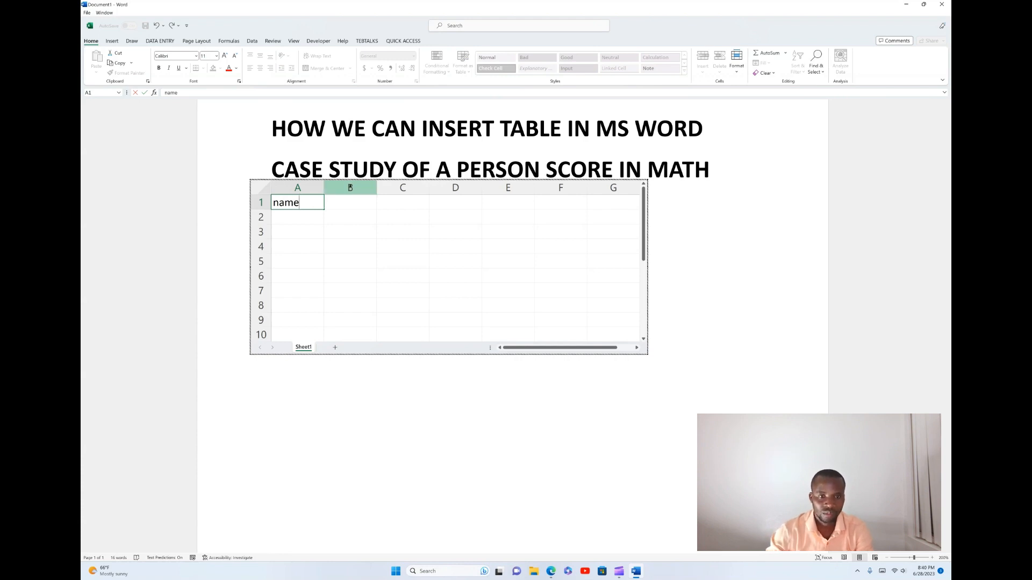
left_click(358, 203)
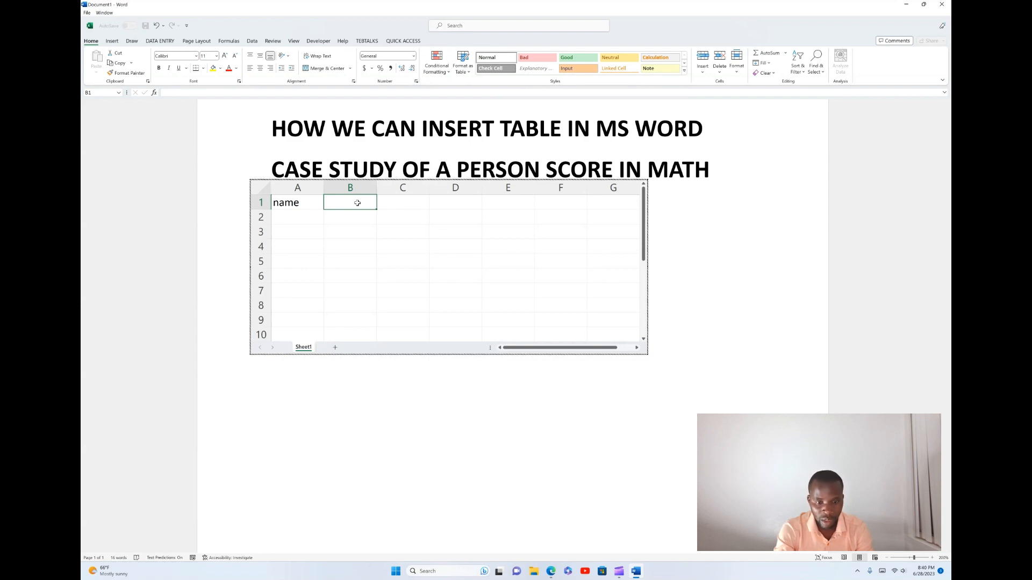
type("math")
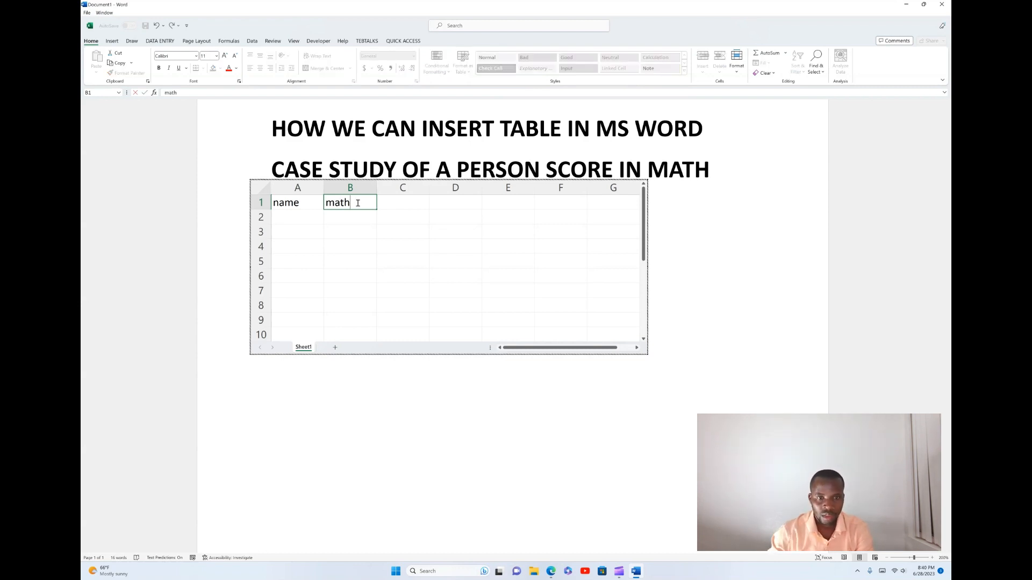
left_click(402, 199)
type("ss")
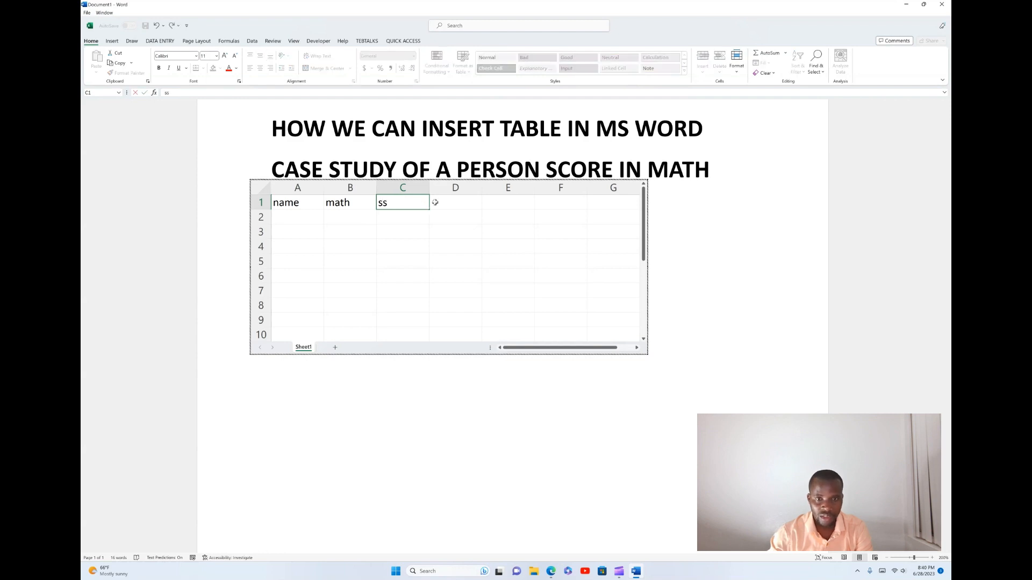
left_click(448, 202)
left_click(390, 203)
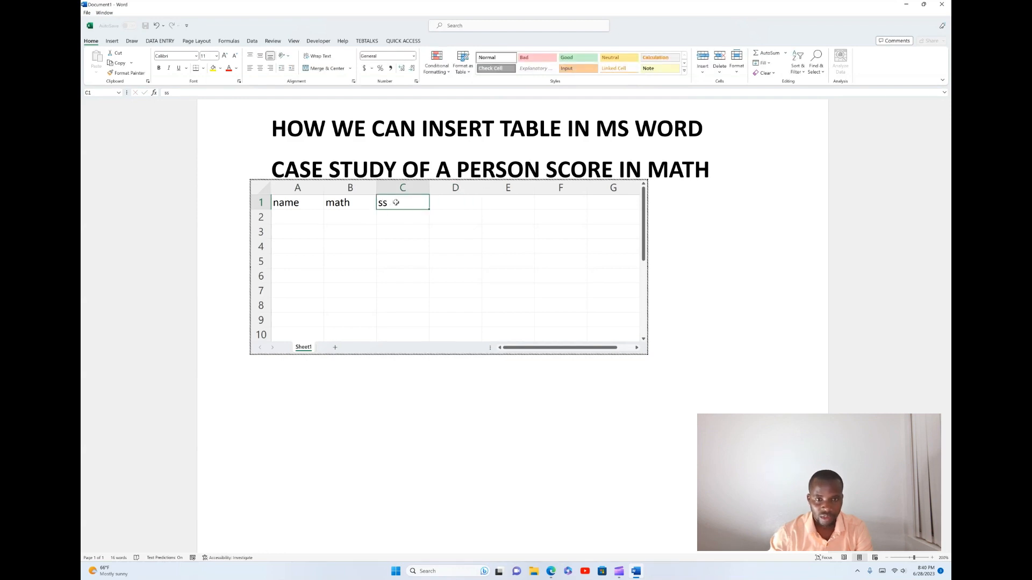
double_click(389, 204)
type("t")
left_click(441, 200)
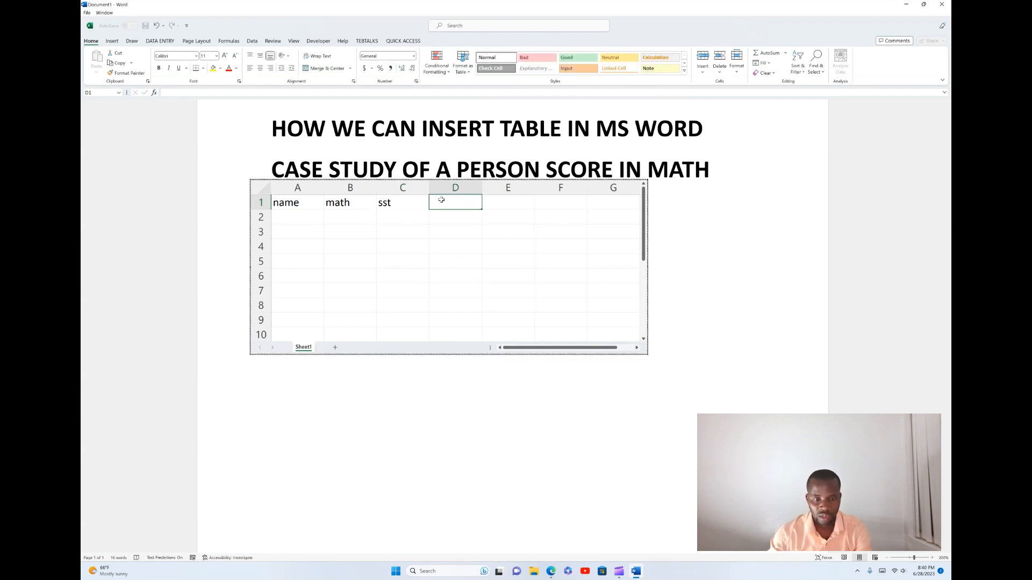
type("eng")
left_click(455, 249)
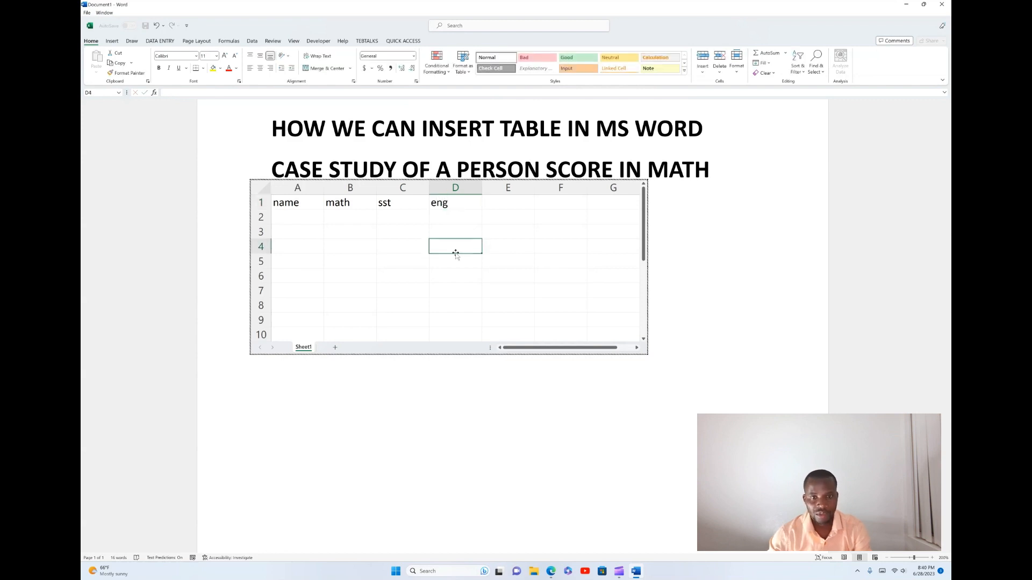
- Enlarge the headings in A1:D1 to font size 14 and make them bold
left_click_drag(288, 206, 452, 205)
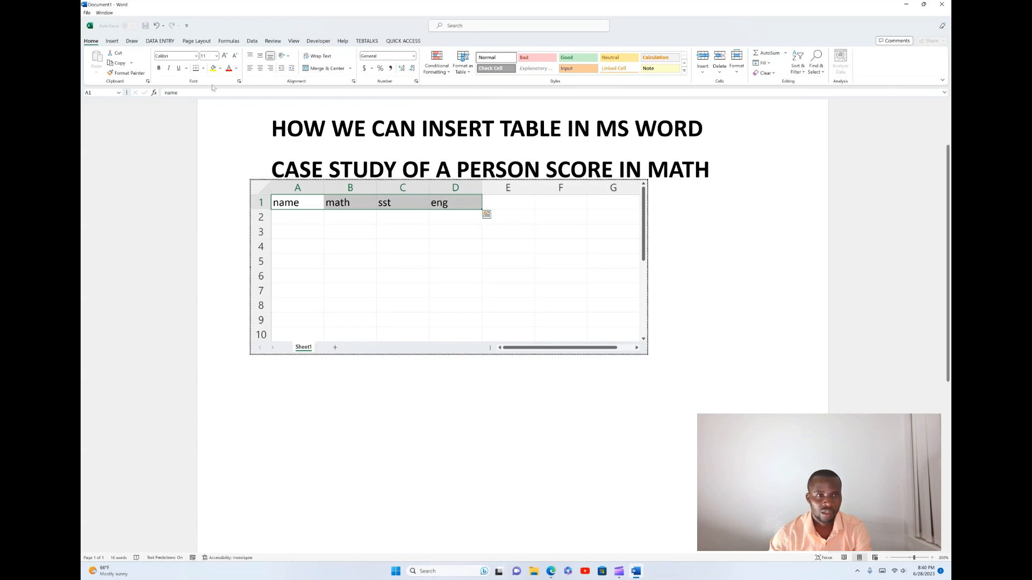
left_click(225, 56)
left_click(224, 56)
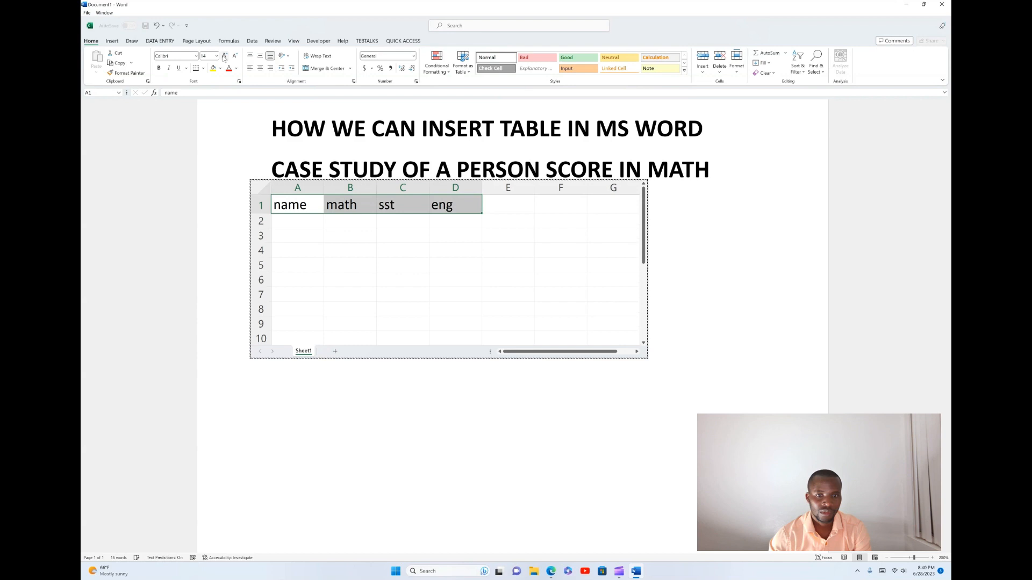
left_click(158, 67)
left_click(392, 260)
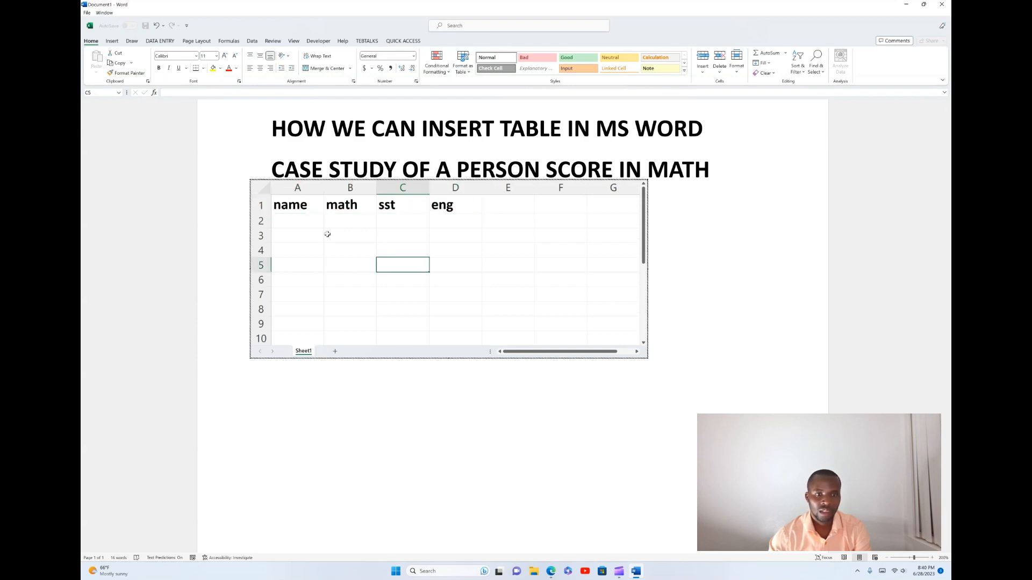
- Set up a table over the range A1:F9 with the option "My table has headers" enabled
left_click_drag(284, 201, 549, 321)
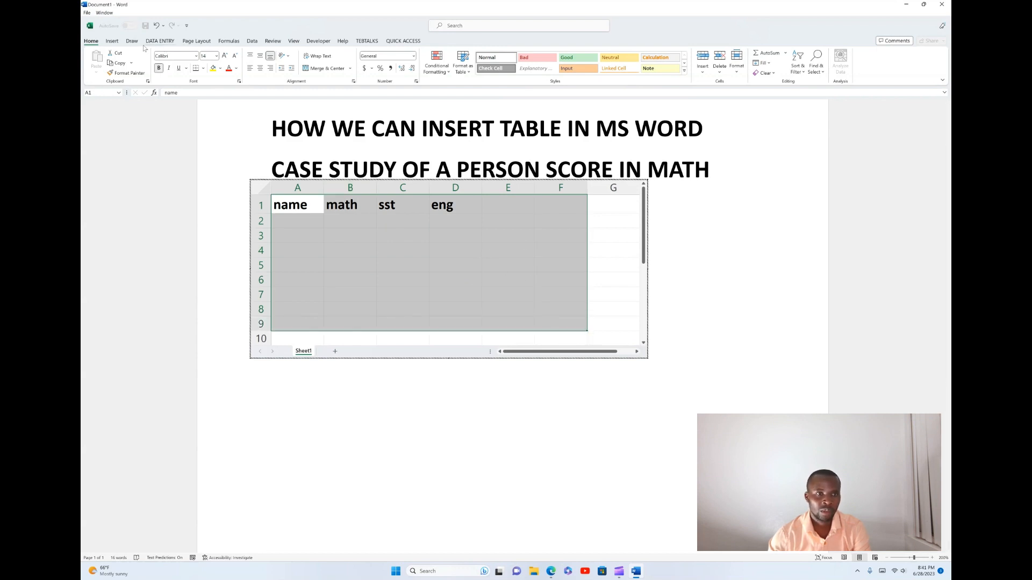
left_click(112, 41)
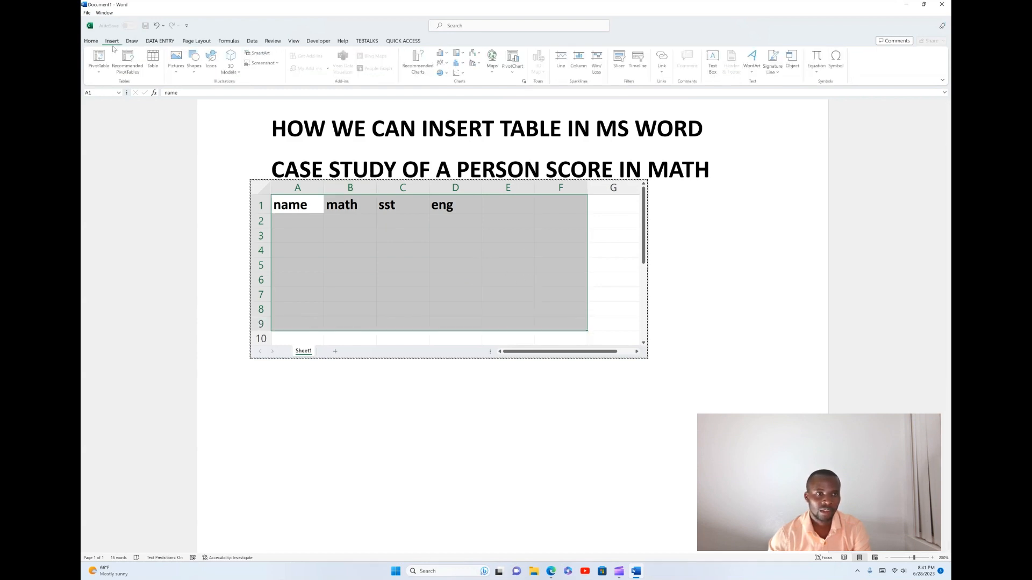
left_click(153, 59)
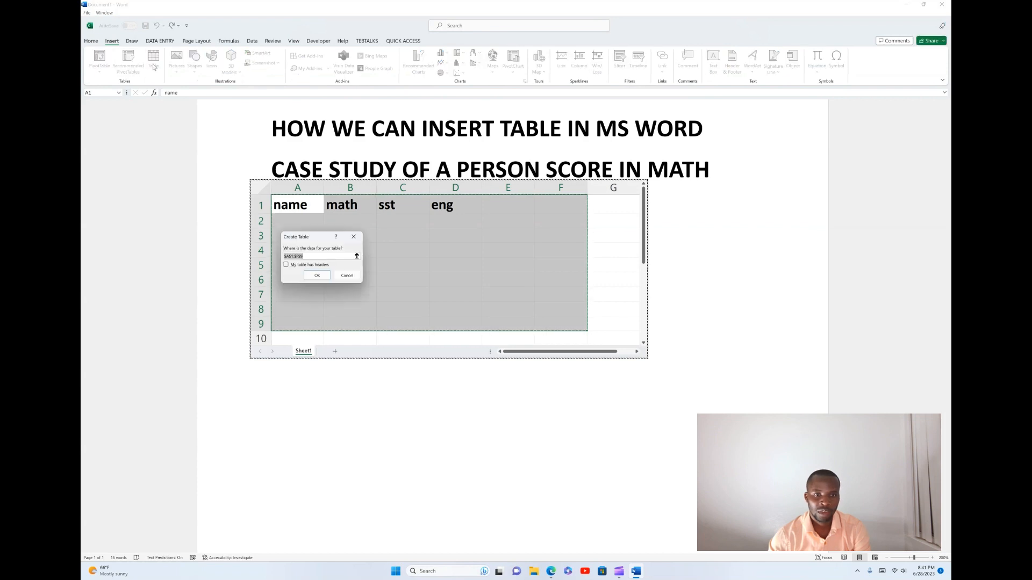
left_click(287, 266)
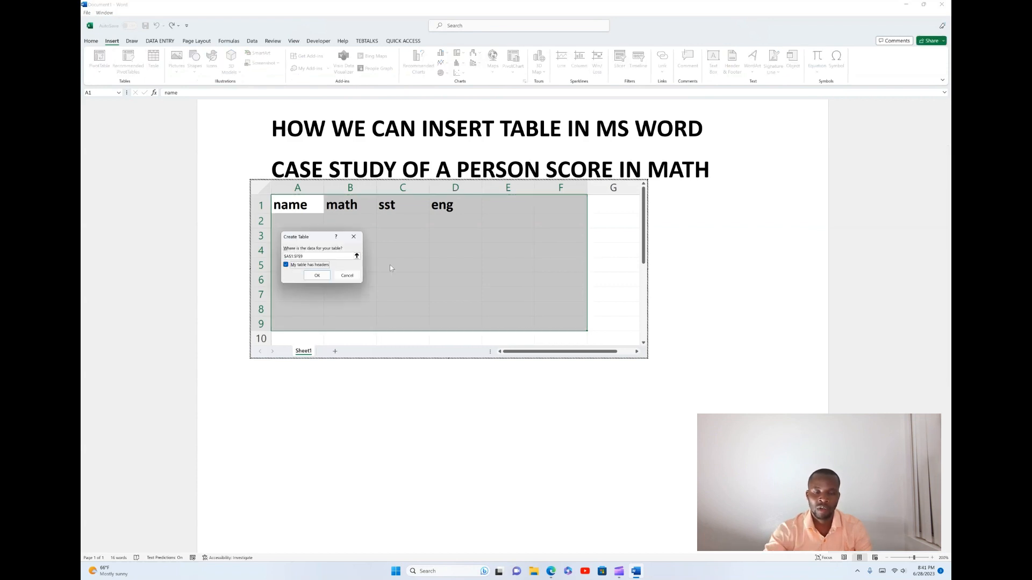